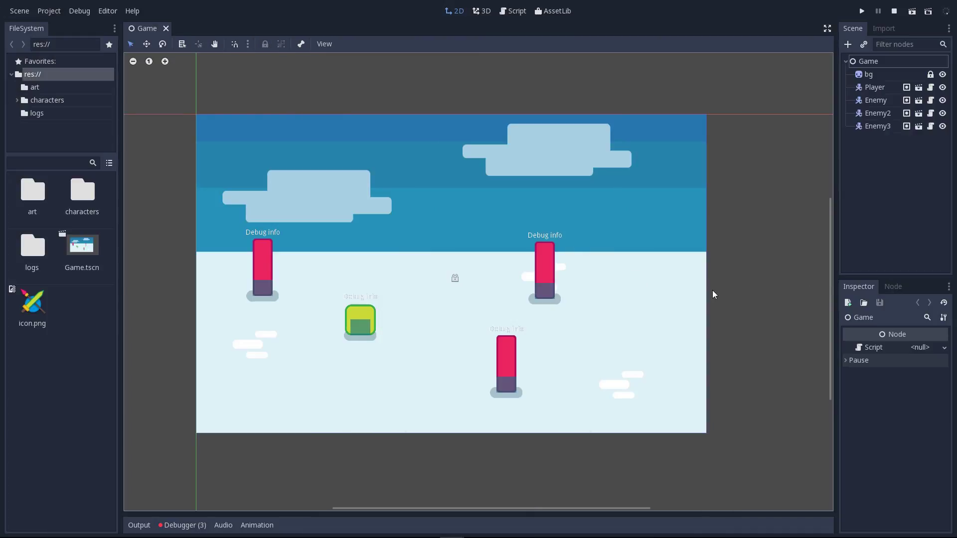
- Launch the attack demo with F5, then move the player around, swinging the sword up and down
key("F5")
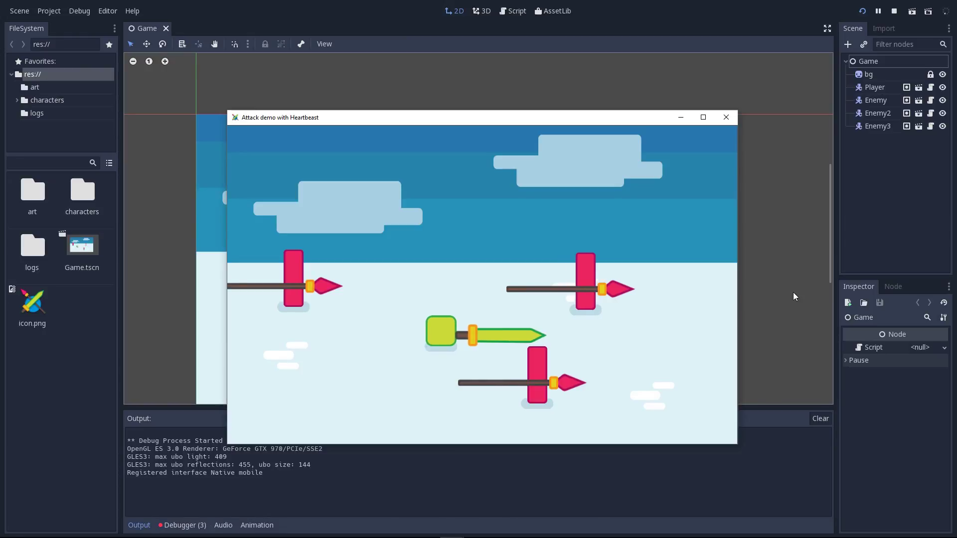
key("Left")
key("Down")
key("Right")
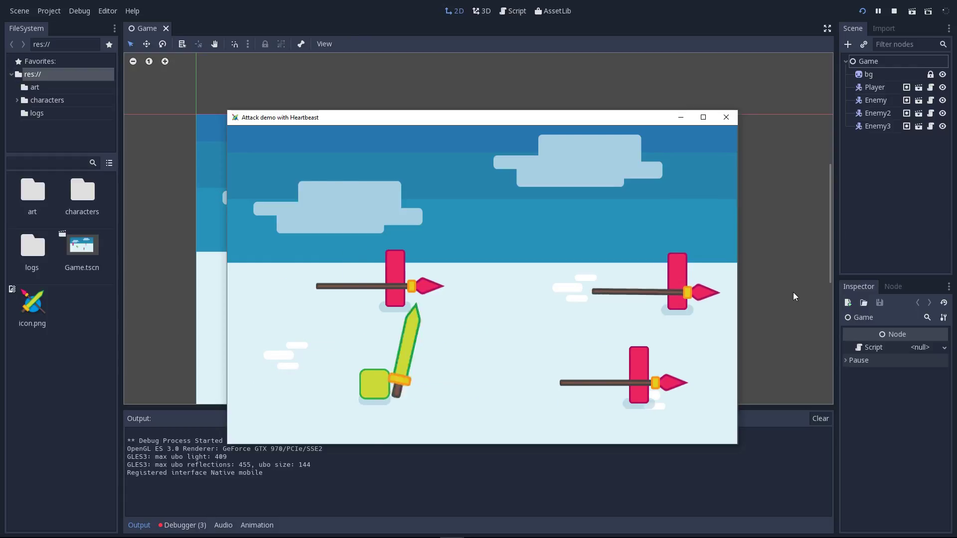
key("Left")
key("Down")
key("Left")
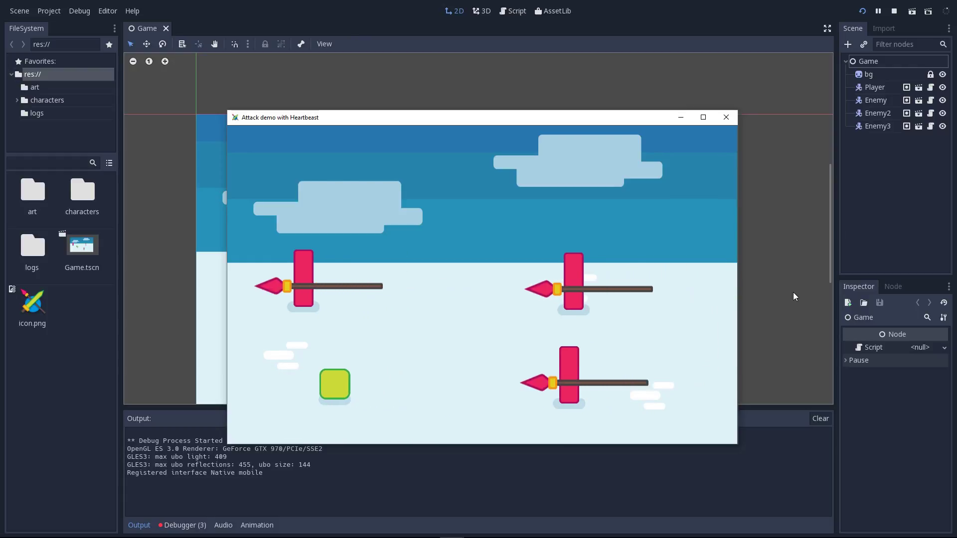
key("Up")
key("Right")
key("space")
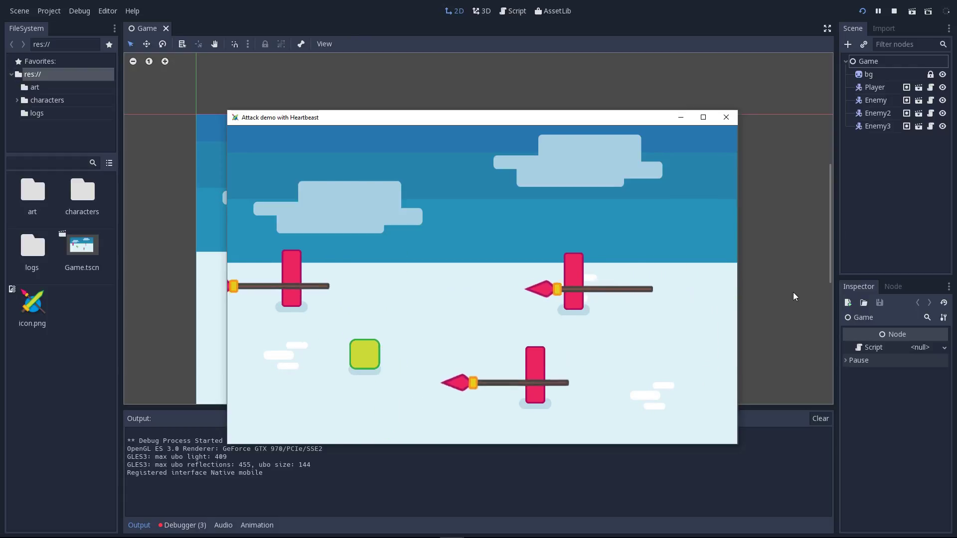
key("Right")
key("space")
key("Left")
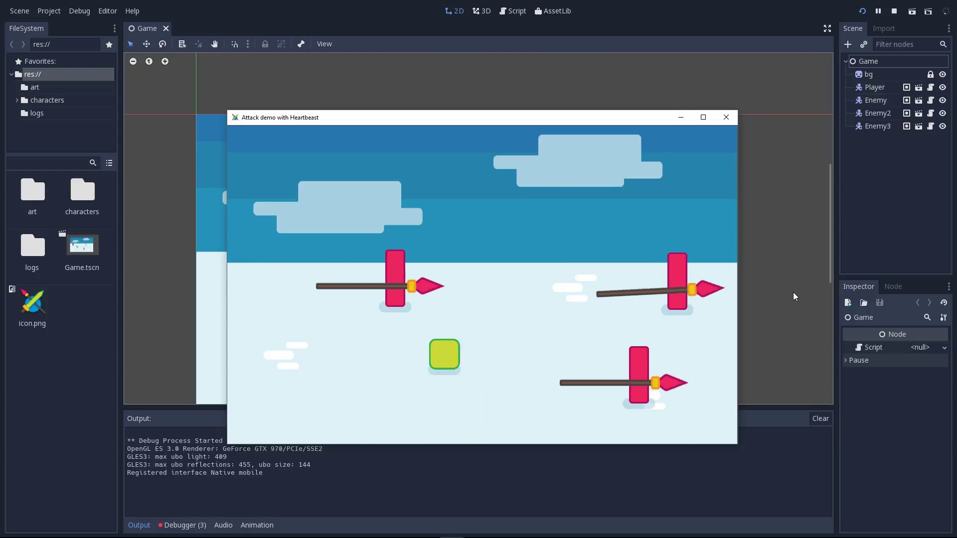
key("Up")
key("space")
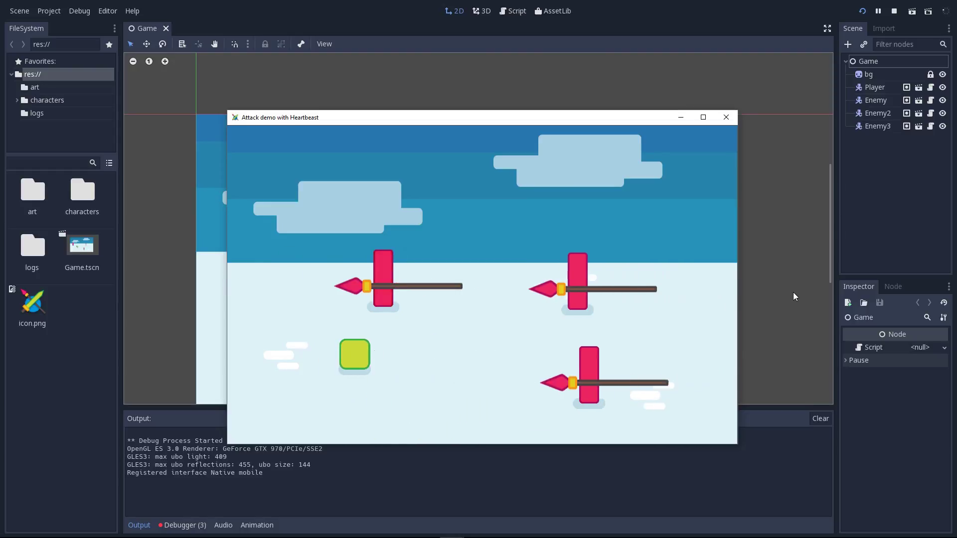
- Chase the remaining spear enemies and hit them with the sword until the last one is defeated
key("Right")
key("Left")
key("Right")
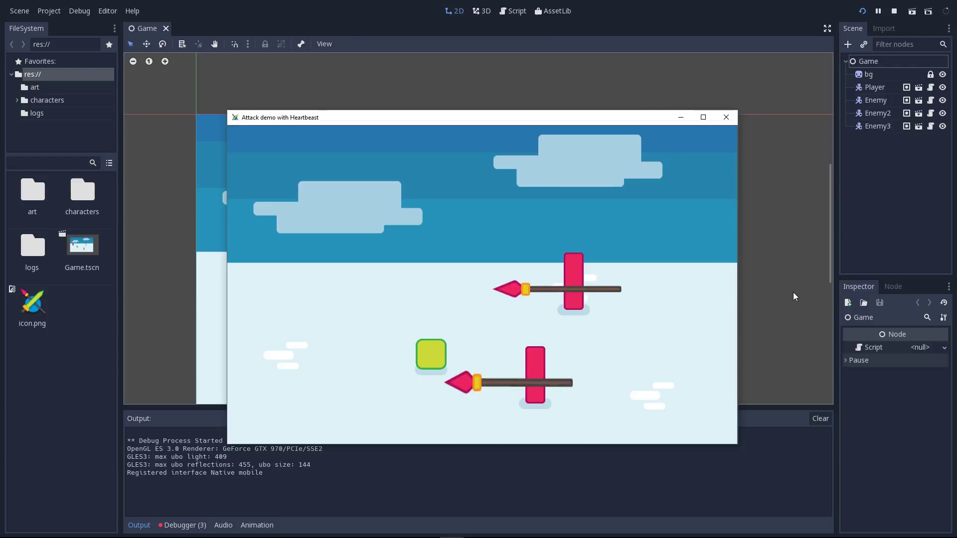
key("space")
key("Right")
key("Right")
key("space")
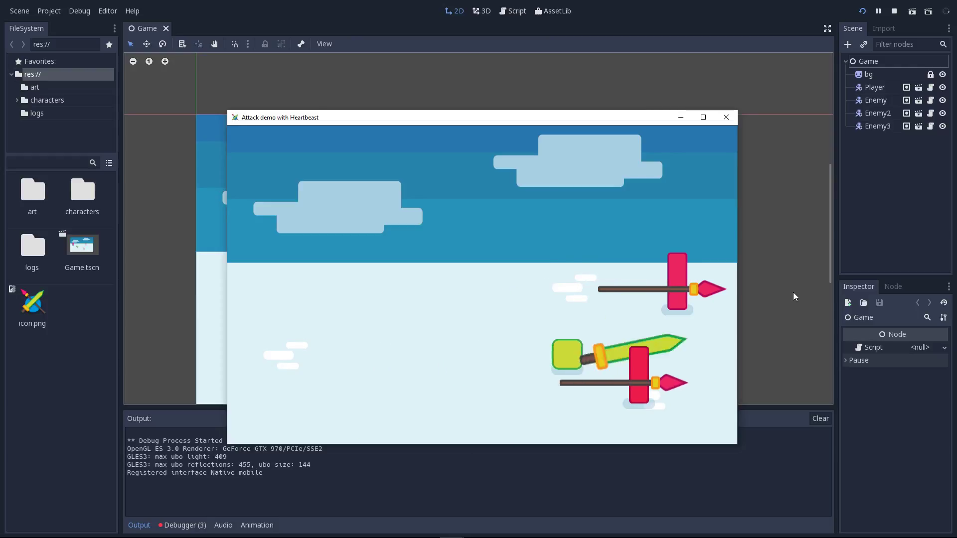
key("Left")
key("Left")
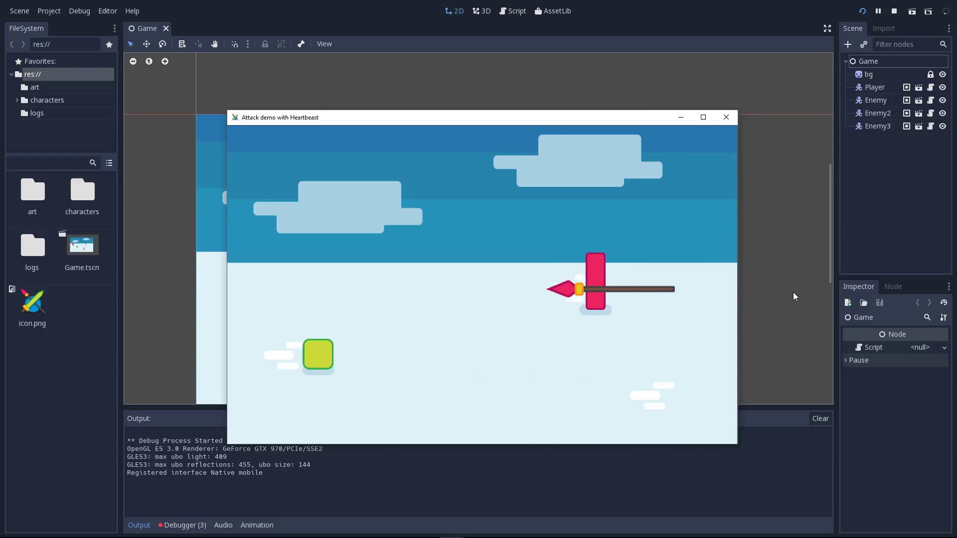
key("Up")
key("Right")
key("space")
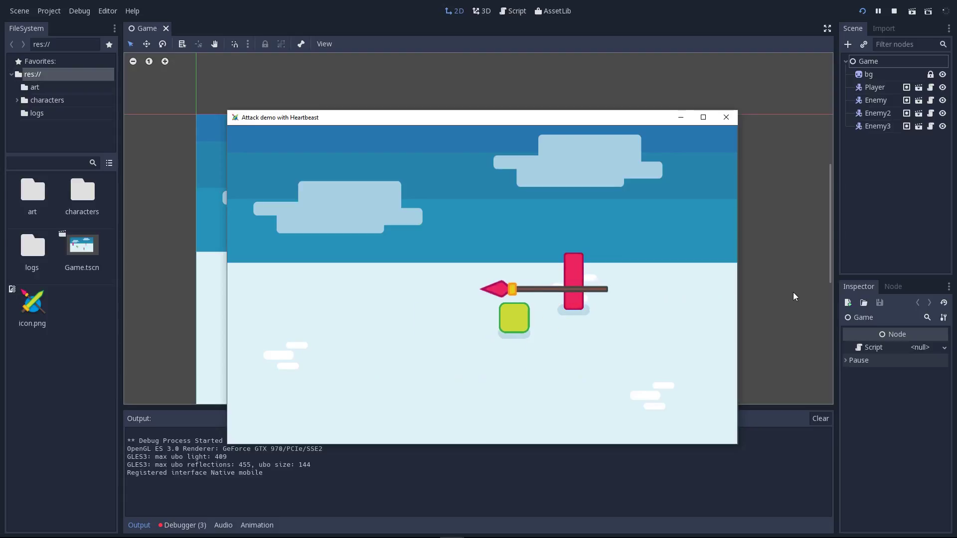
key("Left")
key("Up")
key("Right")
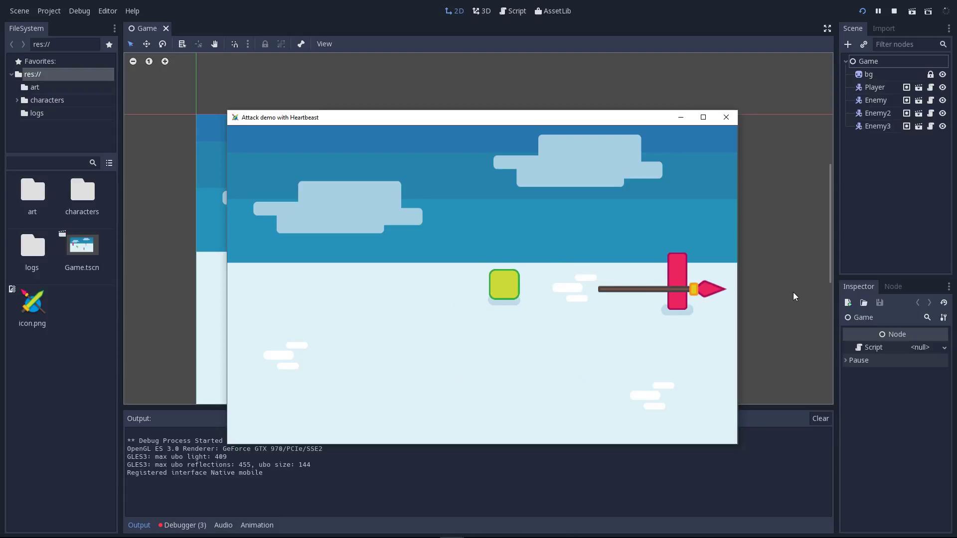
key("Left")
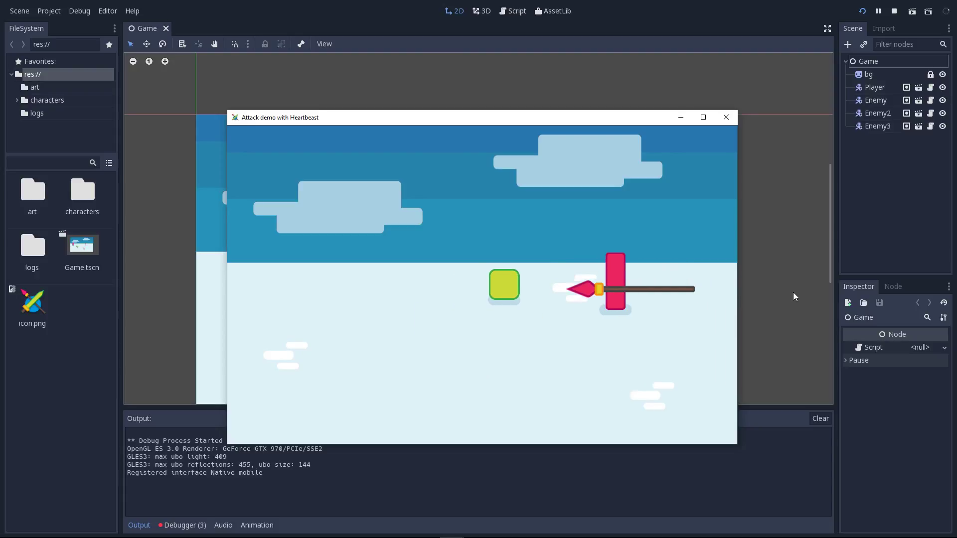
key("Left")
key("space")
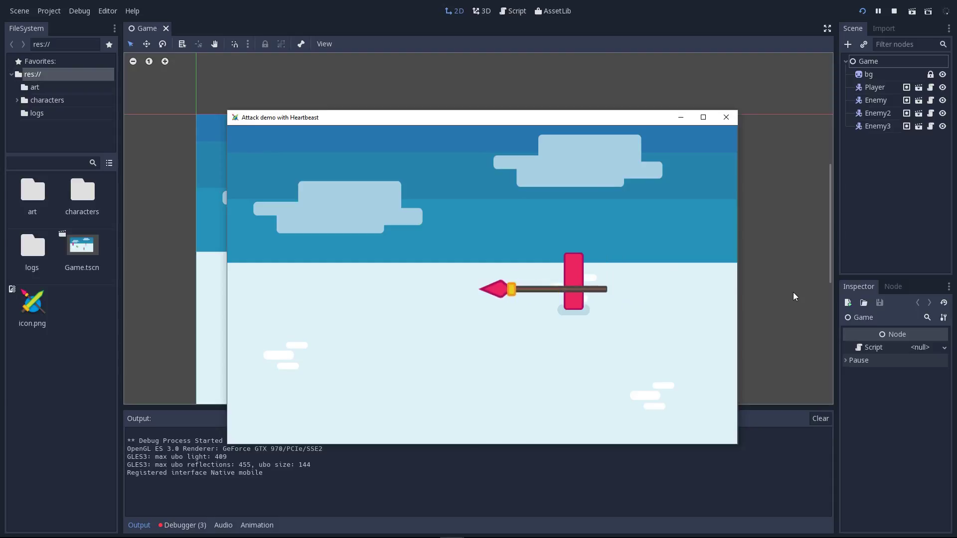
key("Right")
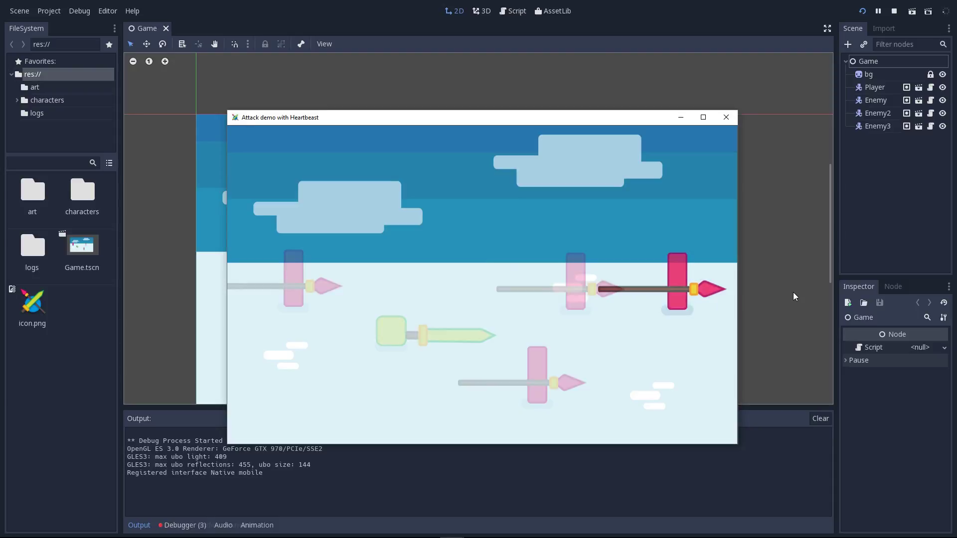
key("Down")
key("space")
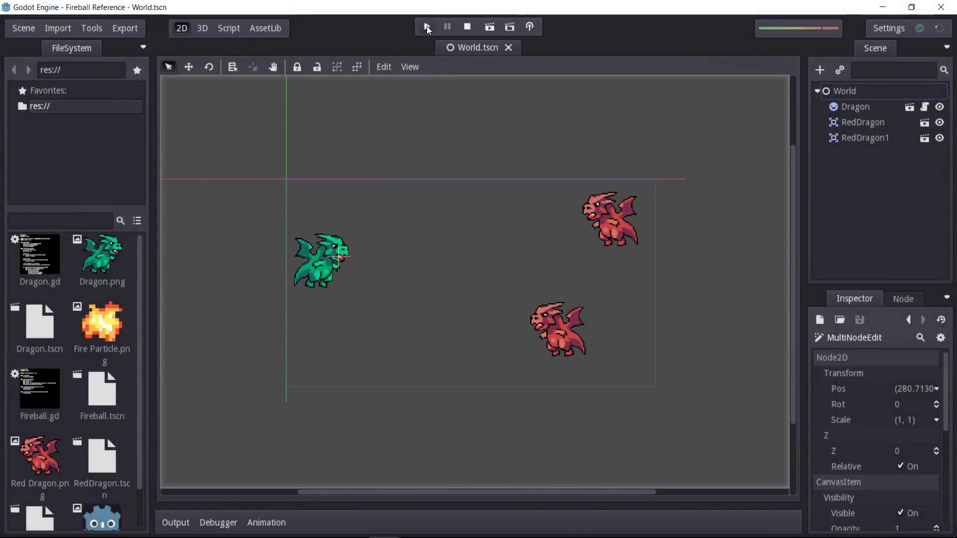
- Run the Fireball Reference project and steer the green dragon to shoot fireballs at the red dragons
left_click(428, 27)
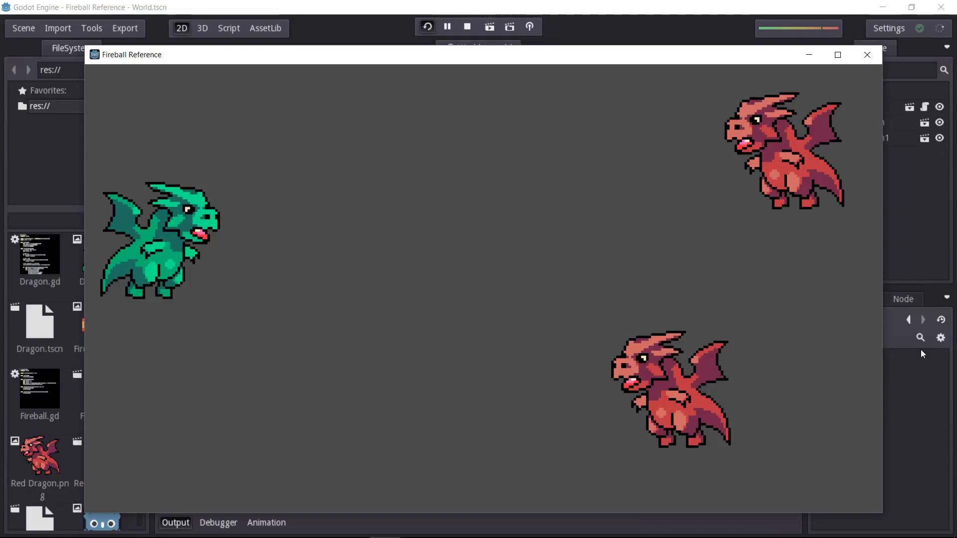
key("Down")
key("Up")
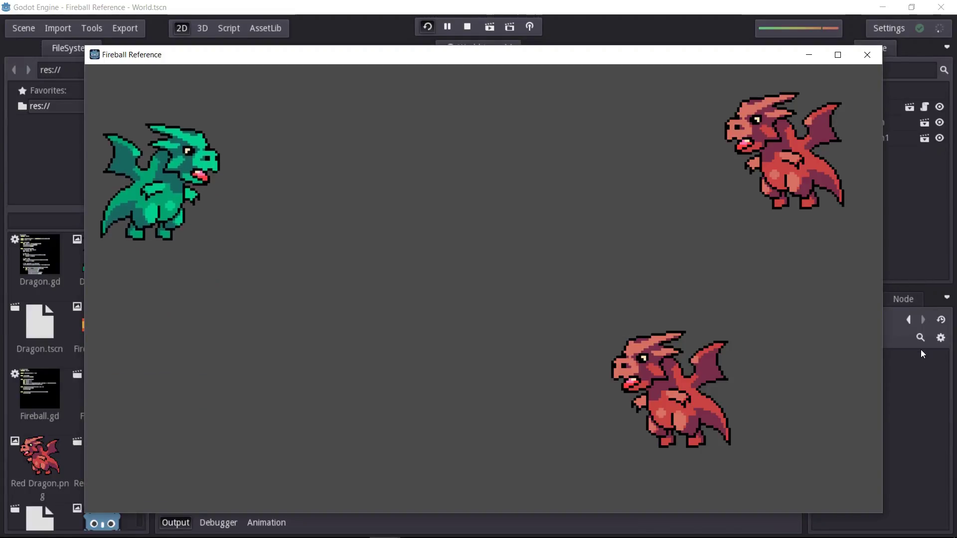
key("space")
key("Down")
key("space")
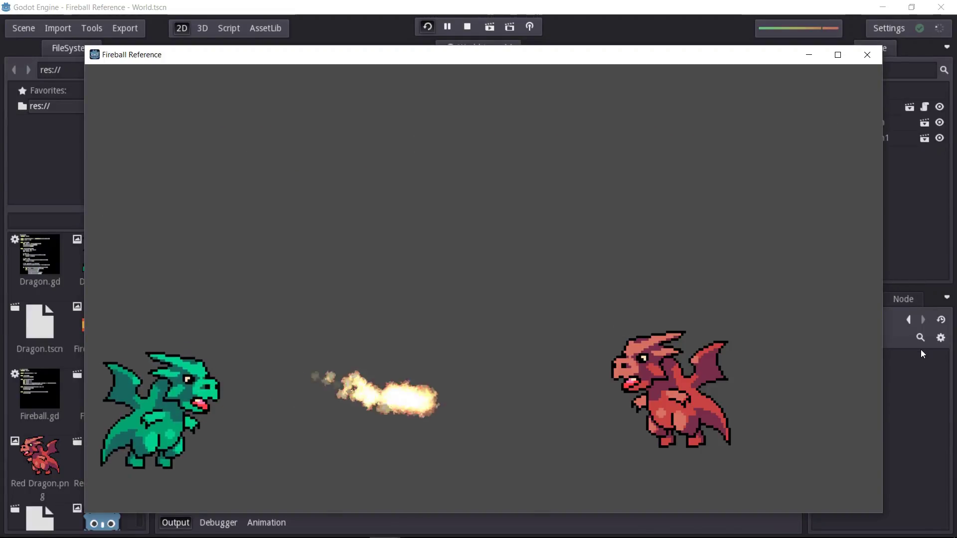
key("Up")
key("space")
key("space")
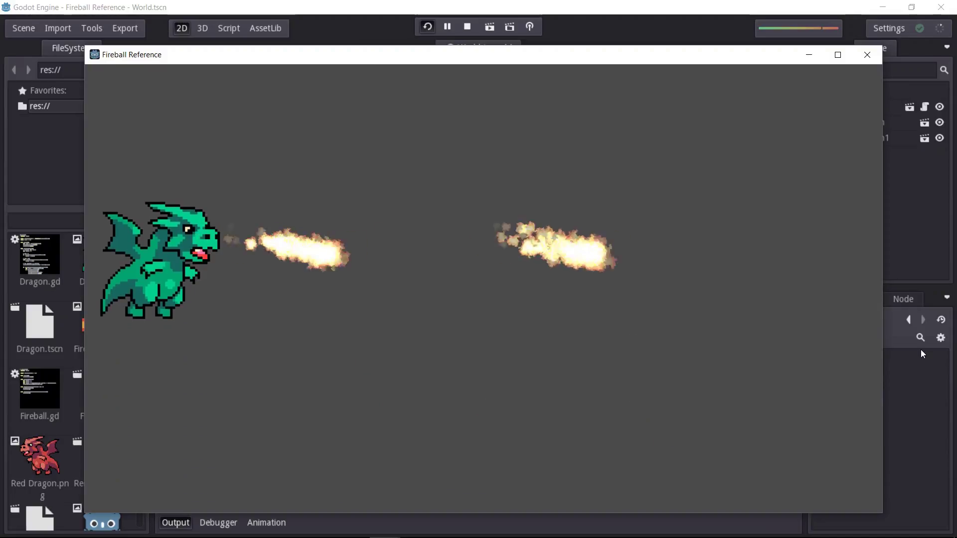
key("space")
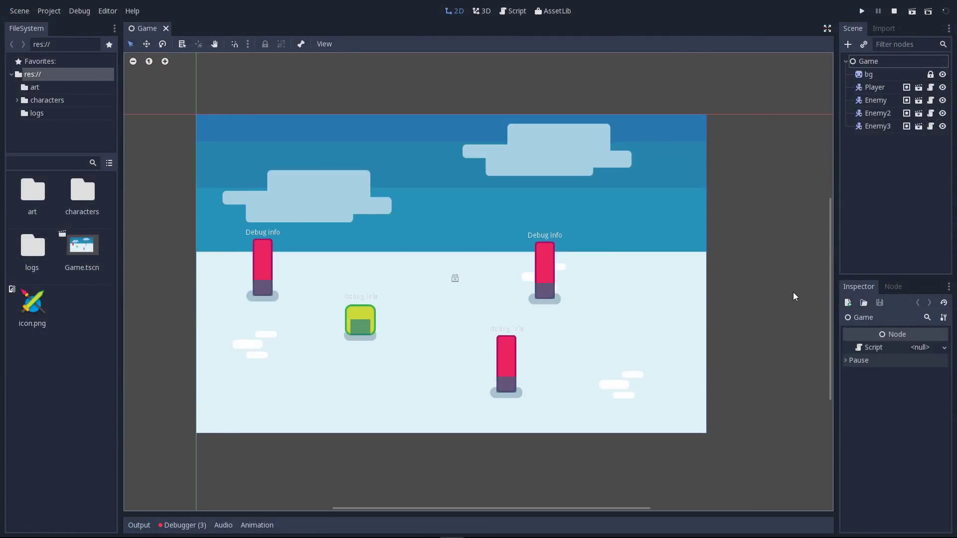
- Relaunch the sword attack demo and swing the sword down, left and right
key("F5")
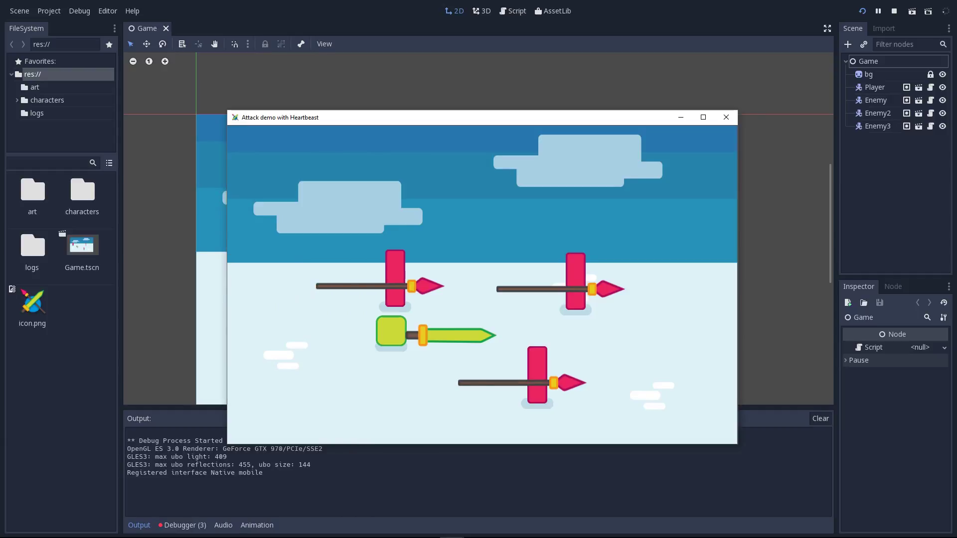
key("Down")
key("Right")
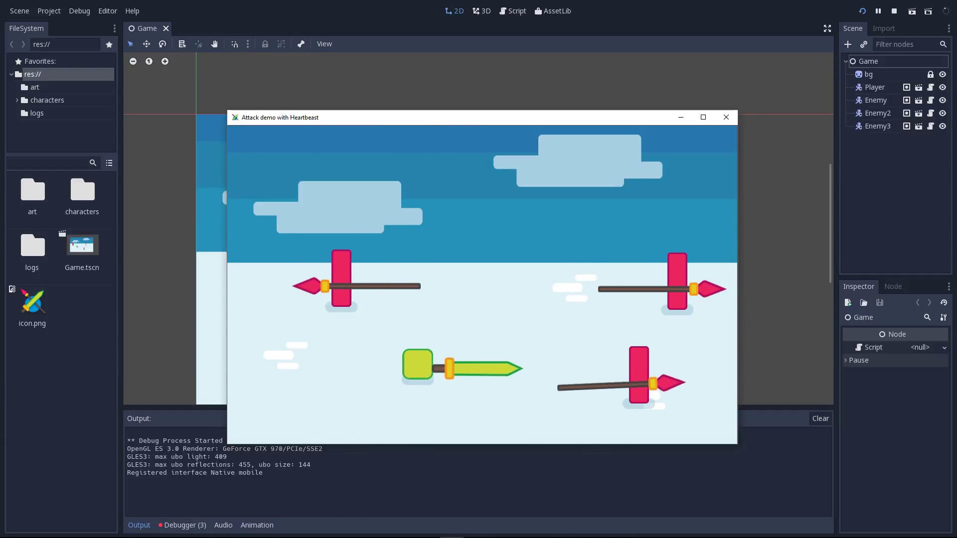
key("Left")
key("Right")
key("Down")
key("Left")
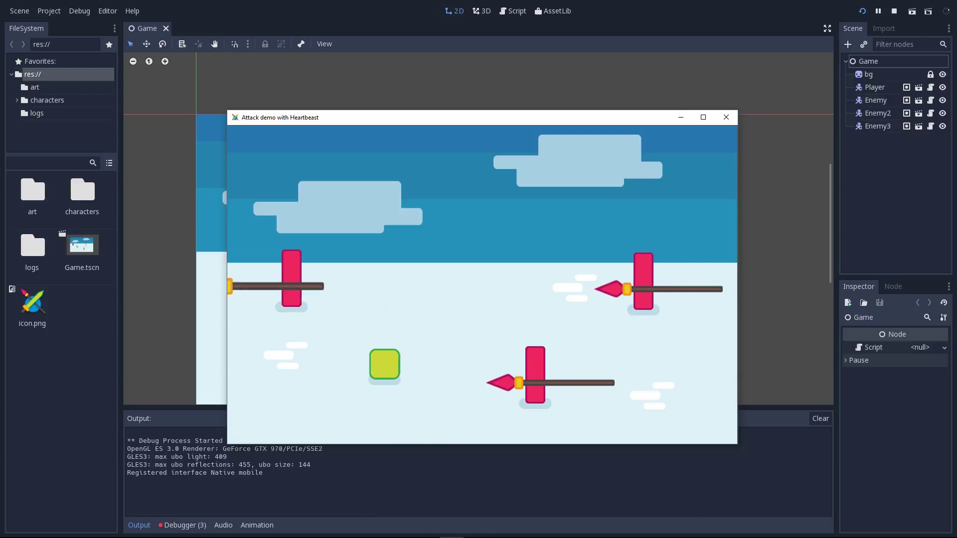
key("Right")
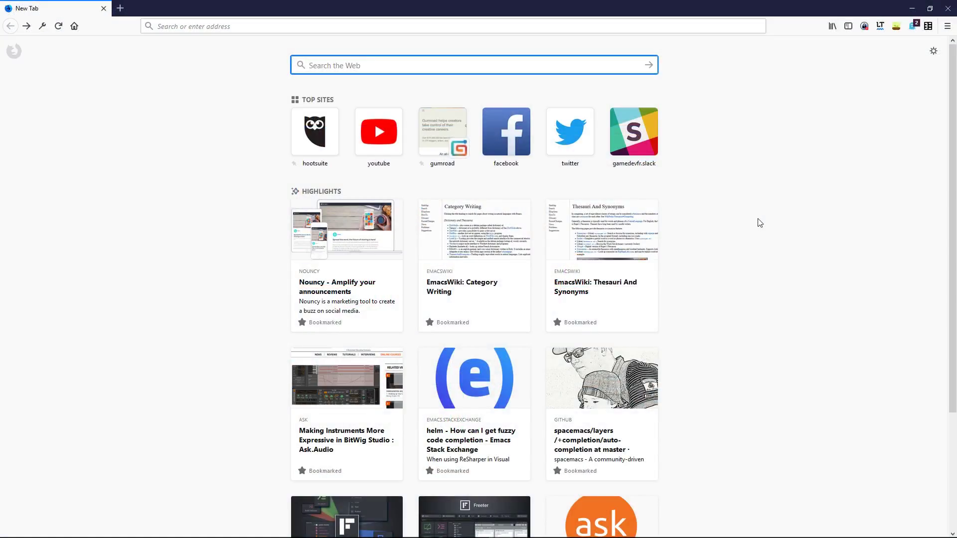
- Go to Bintray's Godot editor package via the 'bint' address suggestion and open version 2017-10-16.cc7f224
key("ctrl+l")
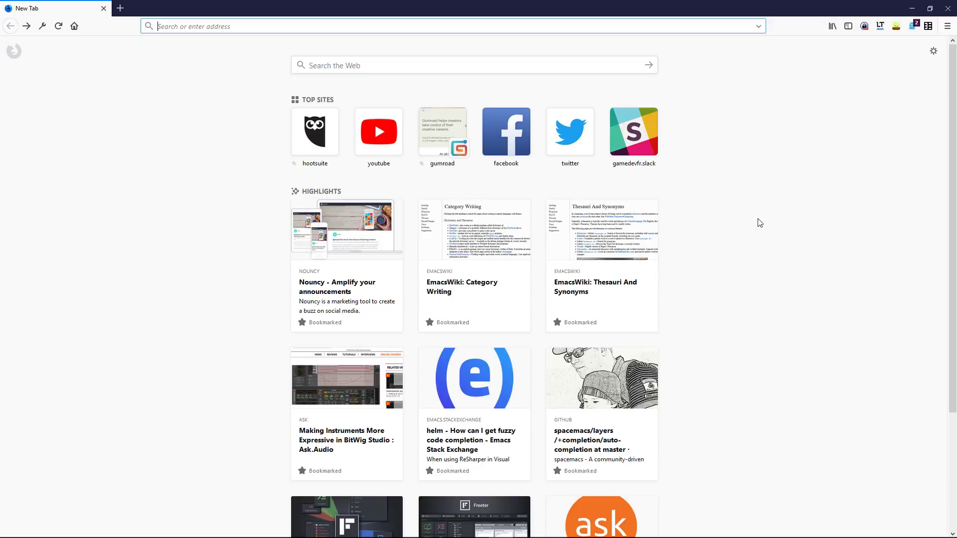
type("bintray.com/")
key("Down")
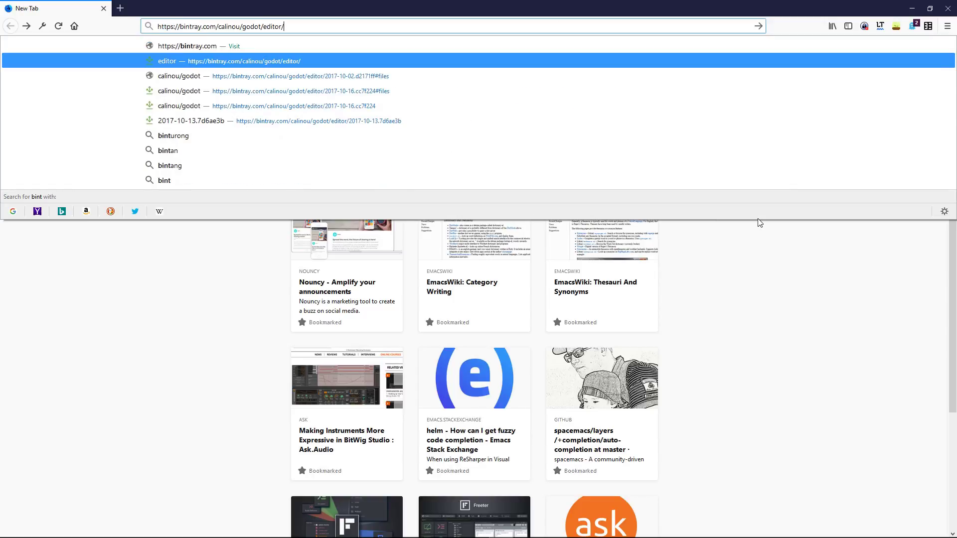
key("Return")
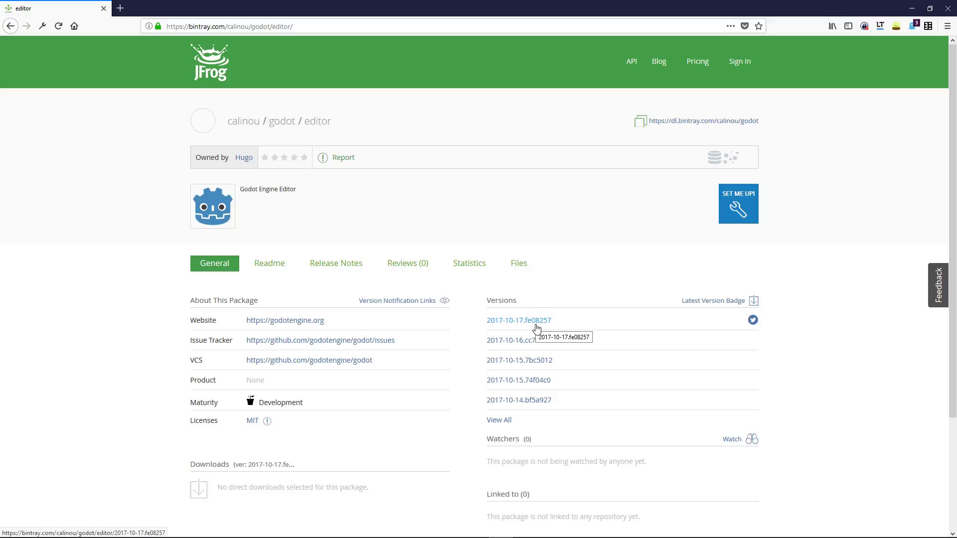
left_click(509, 341)
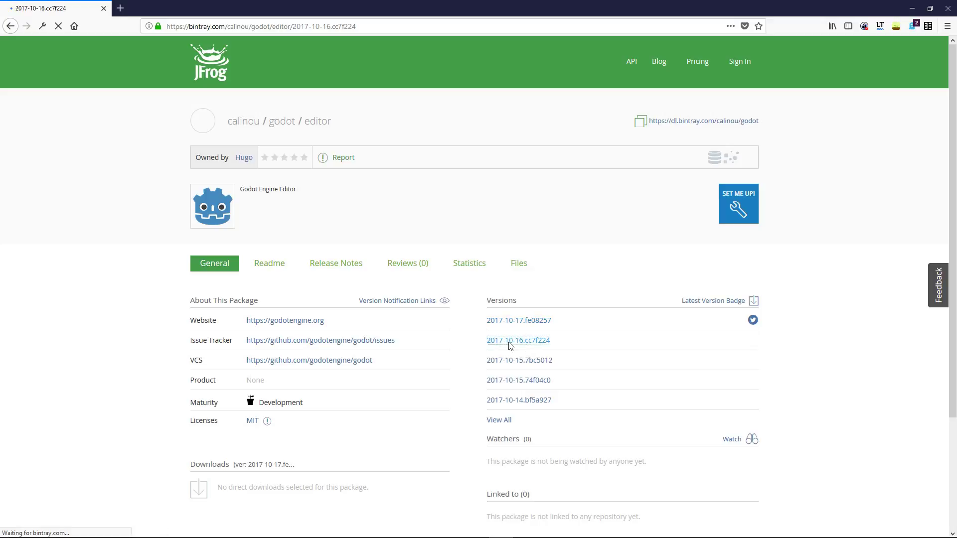
- Show the Files list for the 2017-10-16.cc7f224 build and scroll down through its downloads
left_click(520, 273)
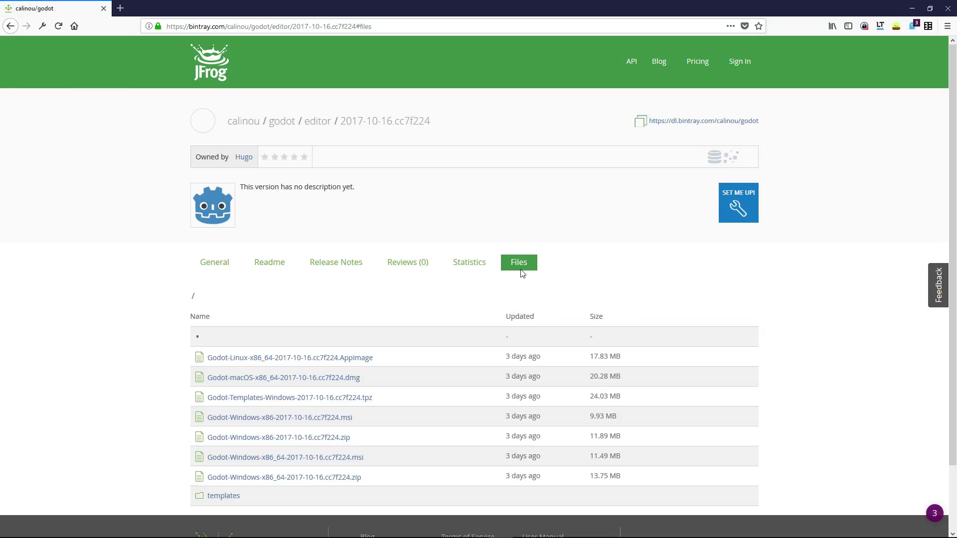
scroll(670, 280, "down", 1)
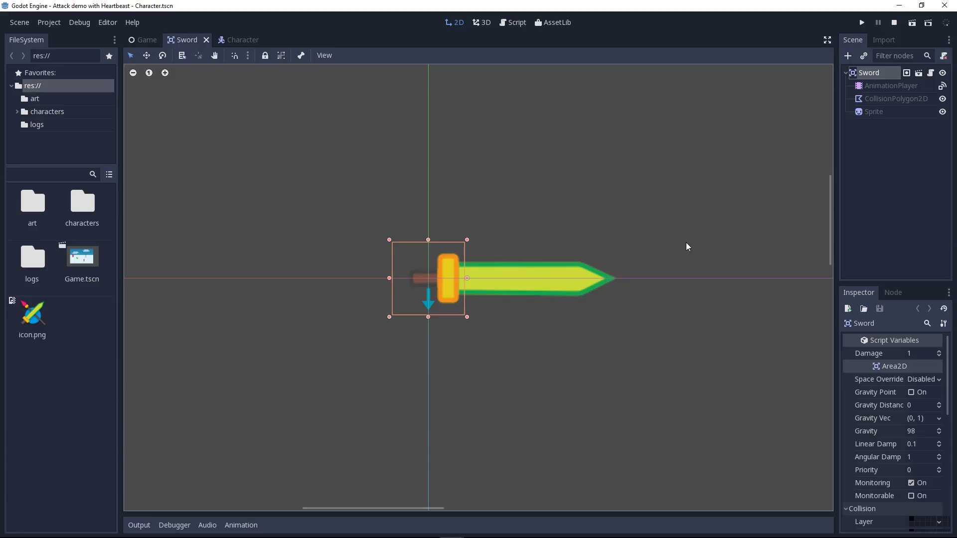
- Load the Sword's 'attack' animation in an enlarged Animation panel, play it, and scrub back to mid-swing
left_click(882, 87)
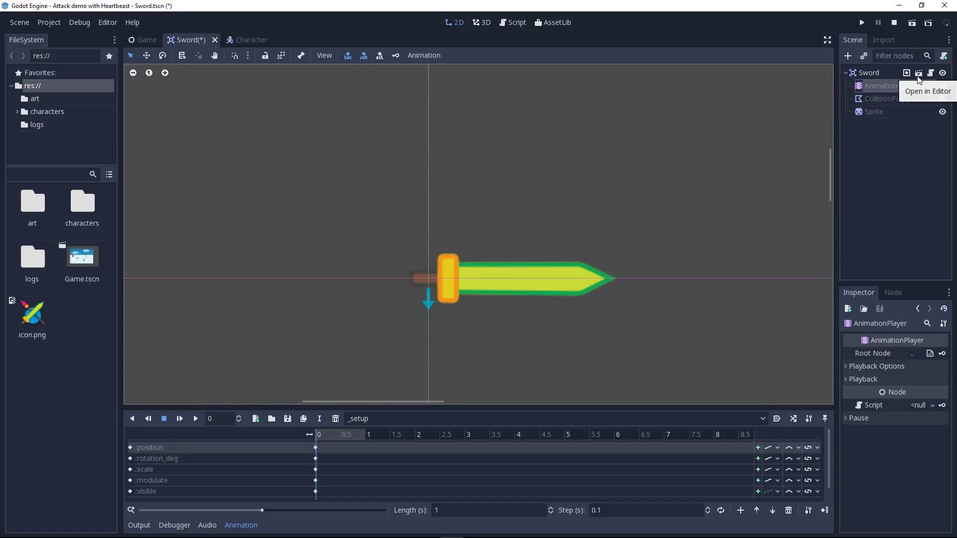
left_click_drag(483, 407, 499, 393)
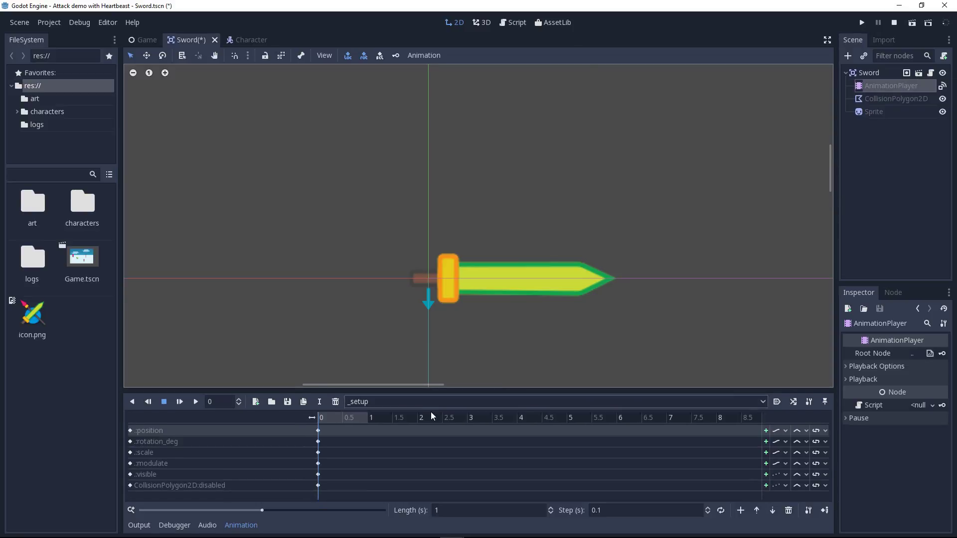
left_click(440, 403)
key("Escape")
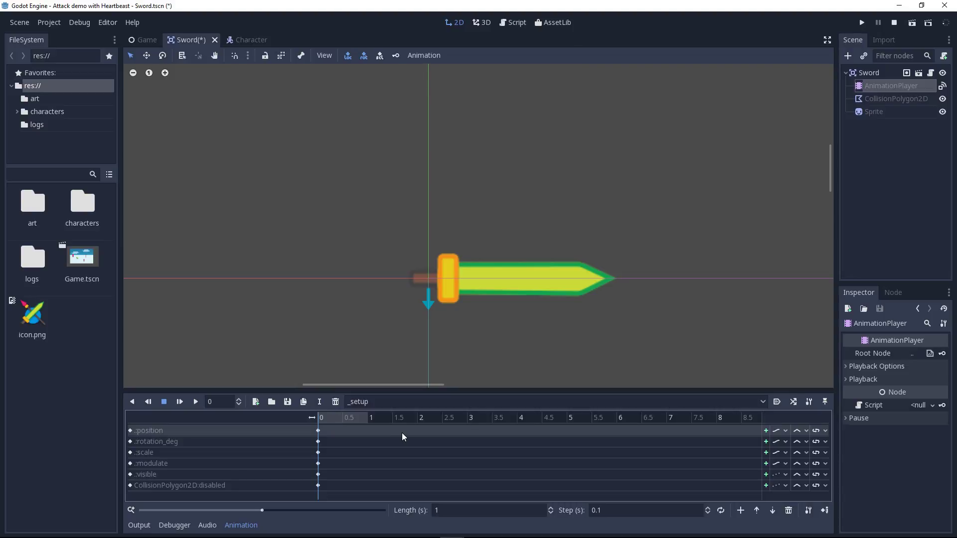
left_click(424, 401)
left_click(402, 429)
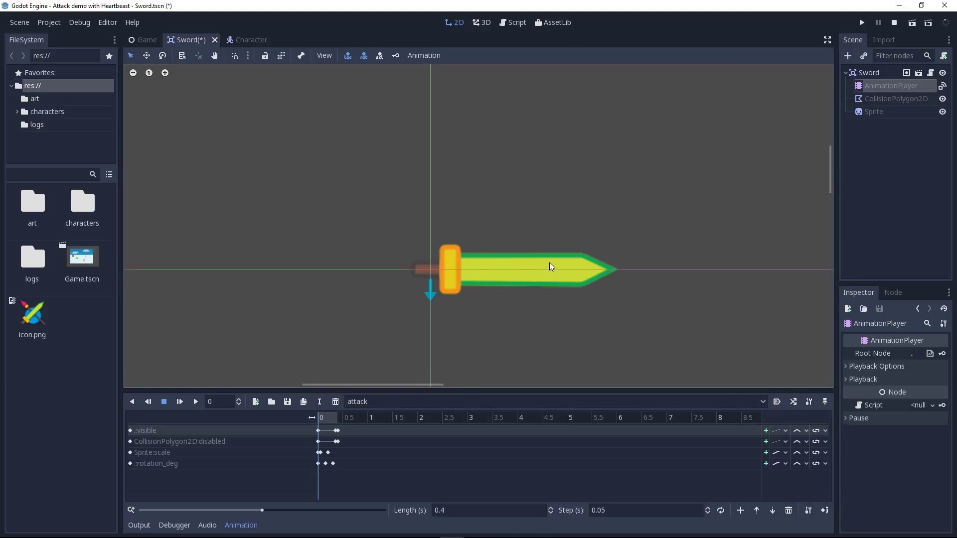
key("shift+d")
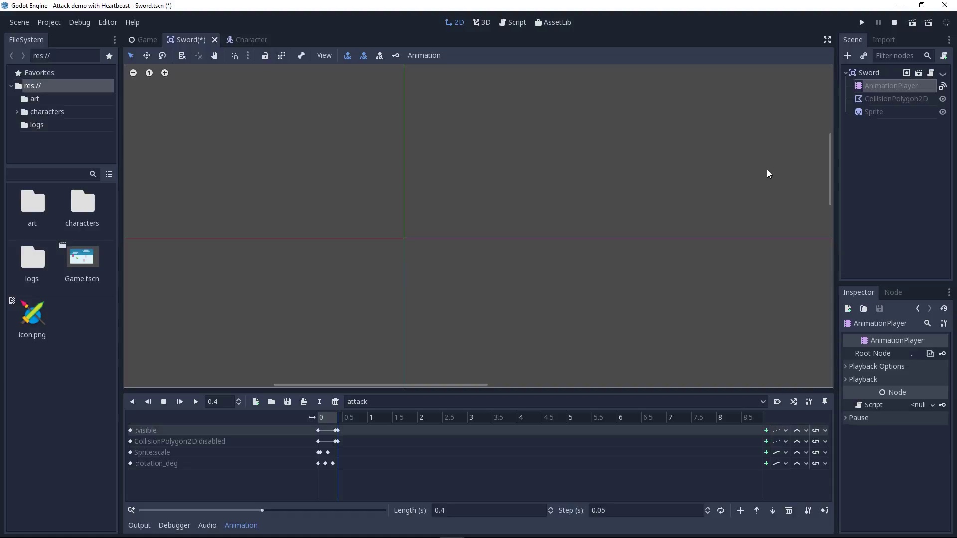
left_click_drag(331, 417, 322, 413)
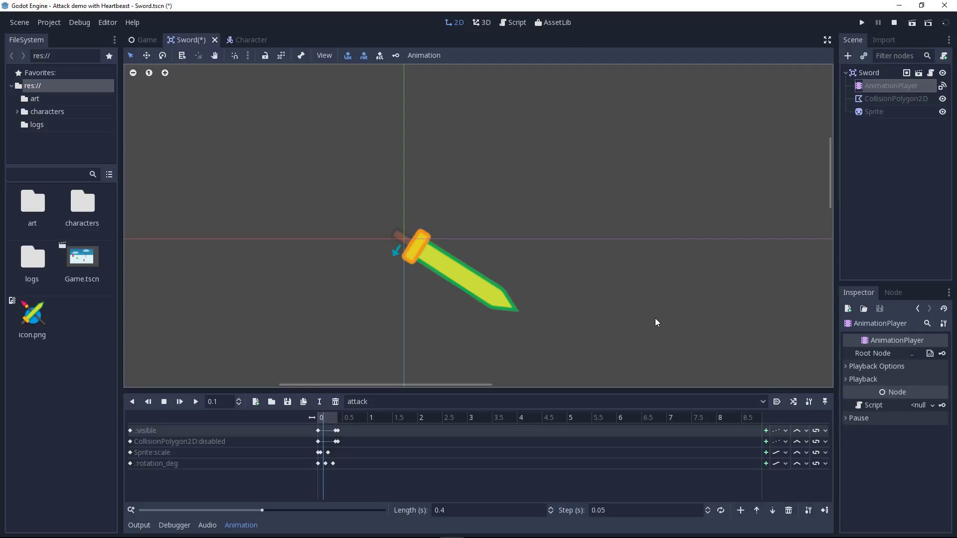
- Read through Weapon.gd from the attack function down to _on_AnimationPlayer_animation_finished
key("ctrl+F3")
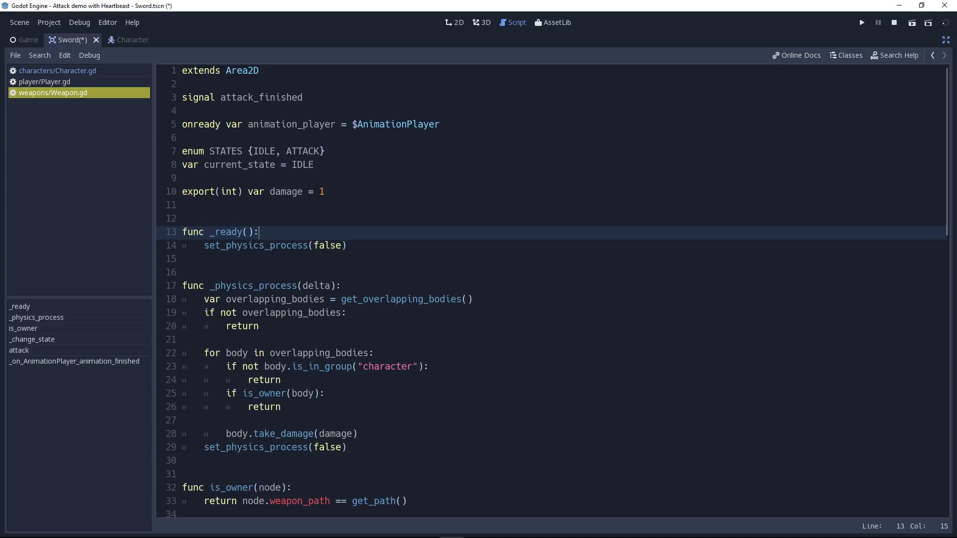
key("Down")
key("Down")
key("Down")
key("Down")
key("Down")
key("Down")
key("Down")
key("Down")
key("Down")
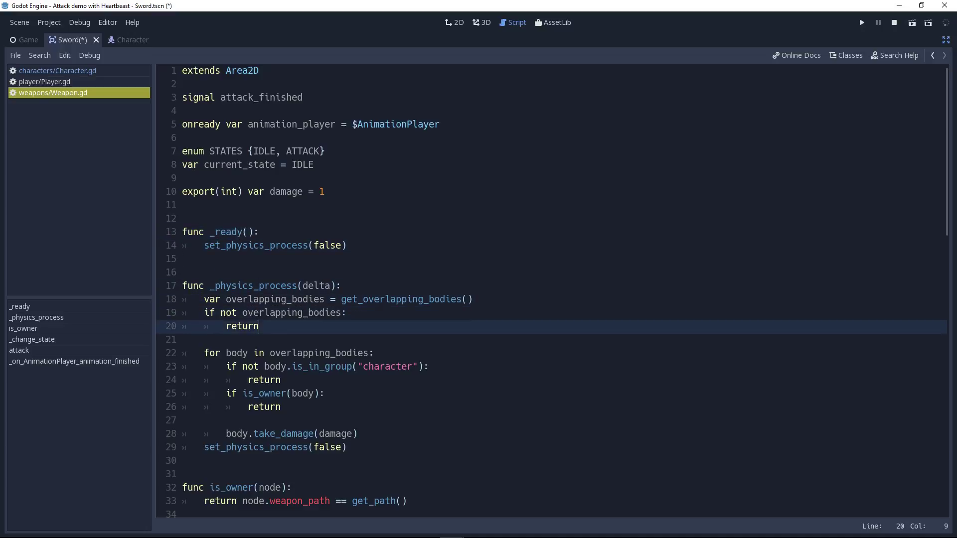
key("Down")
key("Down")
key("Down")
key("Down")
key("Down")
key("Down")
key("Down")
key("Down")
key("Down")
key("Down")
key("Down")
key("Down")
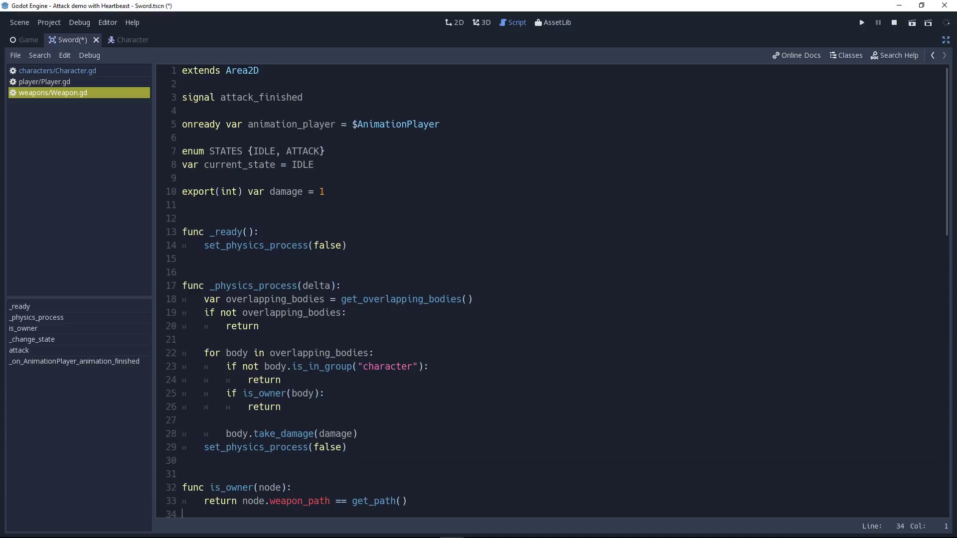
key("Down")
key("Down")
key("Down")
key("Down")
key("Down")
key("Down")
key("Down")
key("Down")
key("Down")
key("Down")
key("Down")
key("Down")
key("Down")
key("Down")
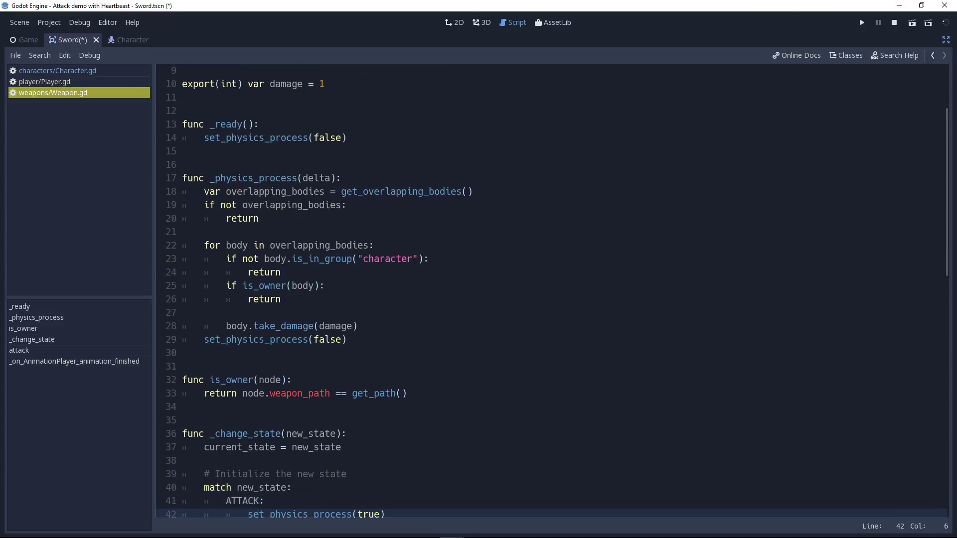
key("Down")
key("Down")
key("Down")
key("Down")
key("Down")
key("Down")
key("Down")
key("Down")
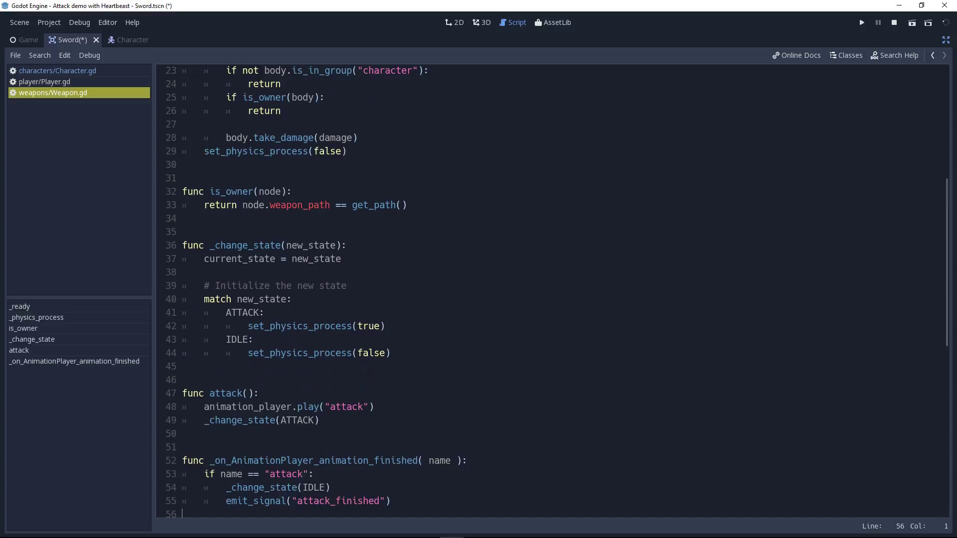
key("Up")
key("Up")
key("Up")
key("Up")
key("Up")
key("Up")
key("Up")
key("Up")
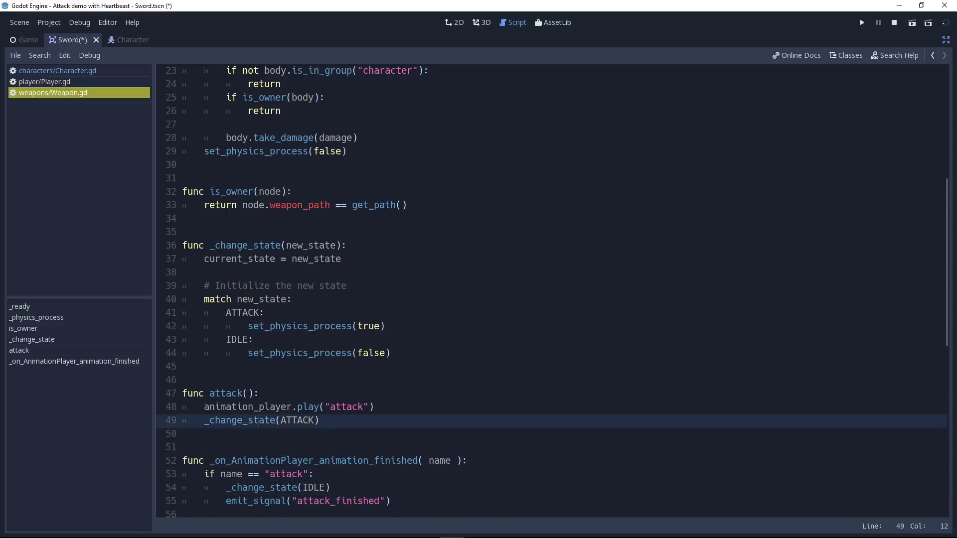
key("Down")
key("Down")
key("Down")
key("Down")
key("Down")
key("Down")
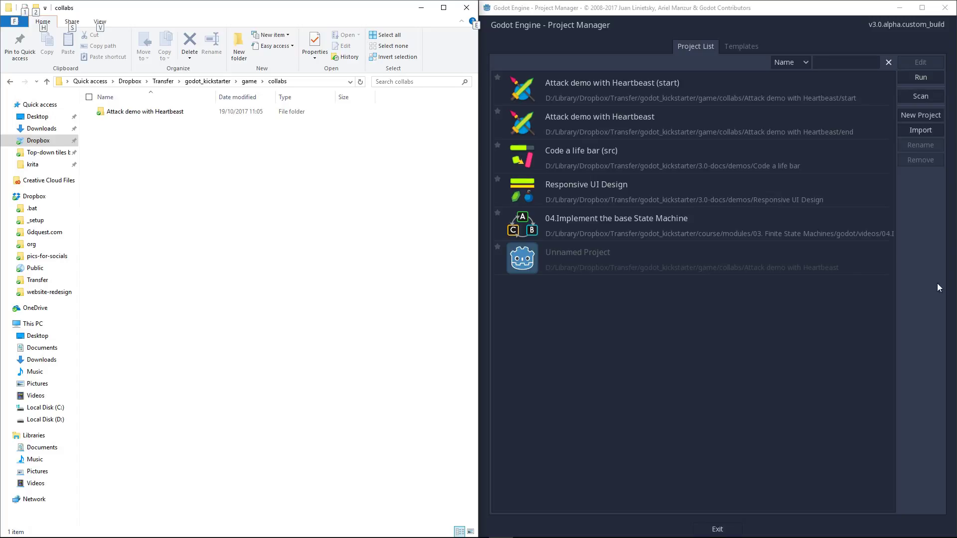
- Navigate Explorer to Attack demo with Heartbeast > start and copy the folder's path
left_click(314, 266)
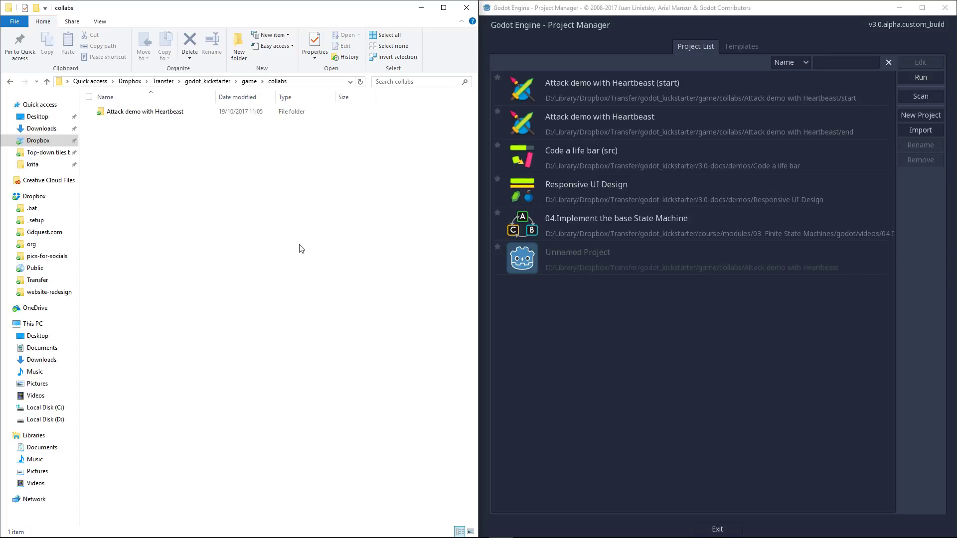
double_click(156, 114)
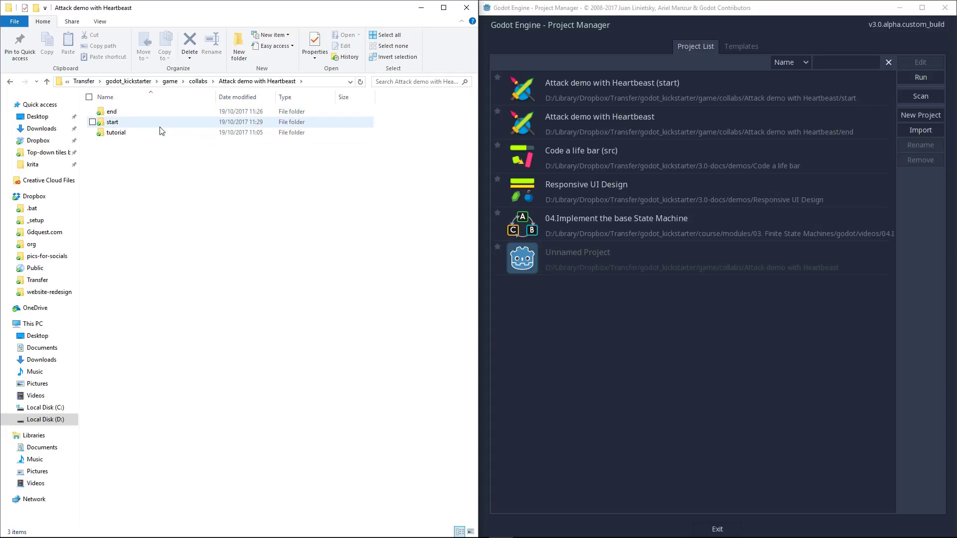
left_click(166, 118)
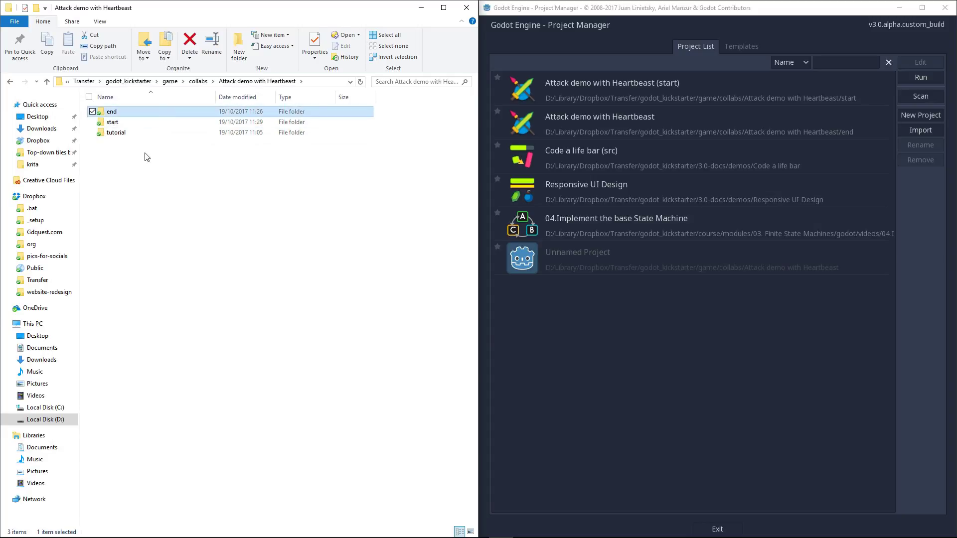
left_click(149, 123)
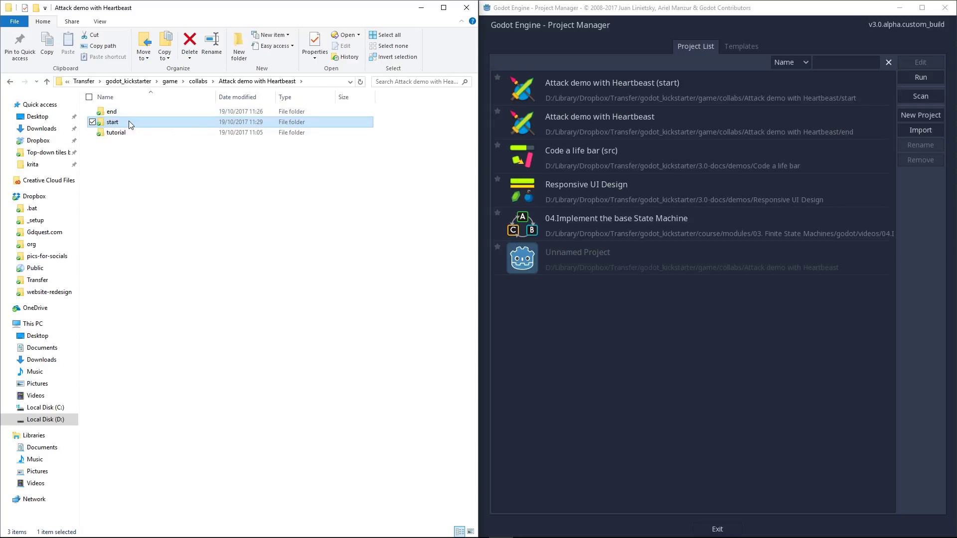
double_click(129, 121)
key("alt+d")
key("ctrl+c")
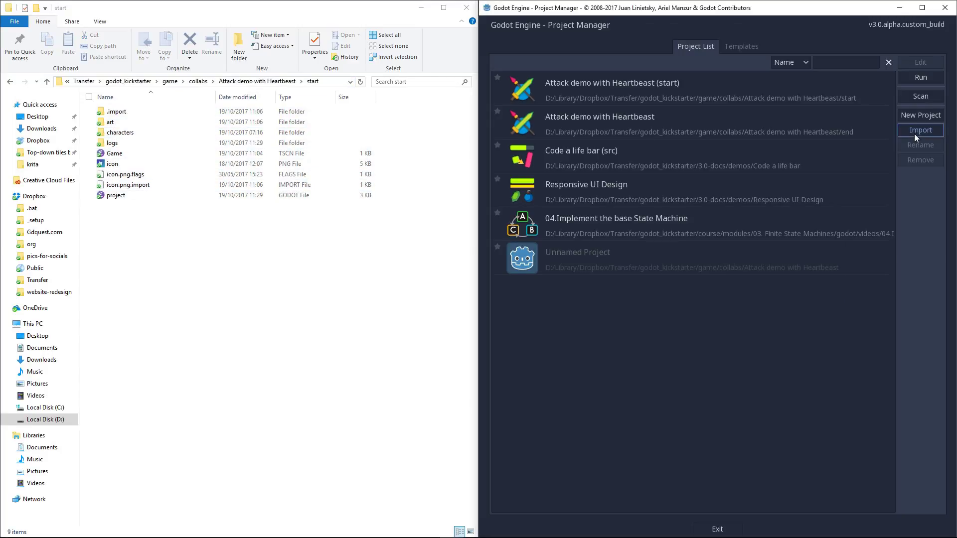
- Import the start project in the Project Manager using the pasted folder path
left_click(920, 130)
key("ctrl+v")
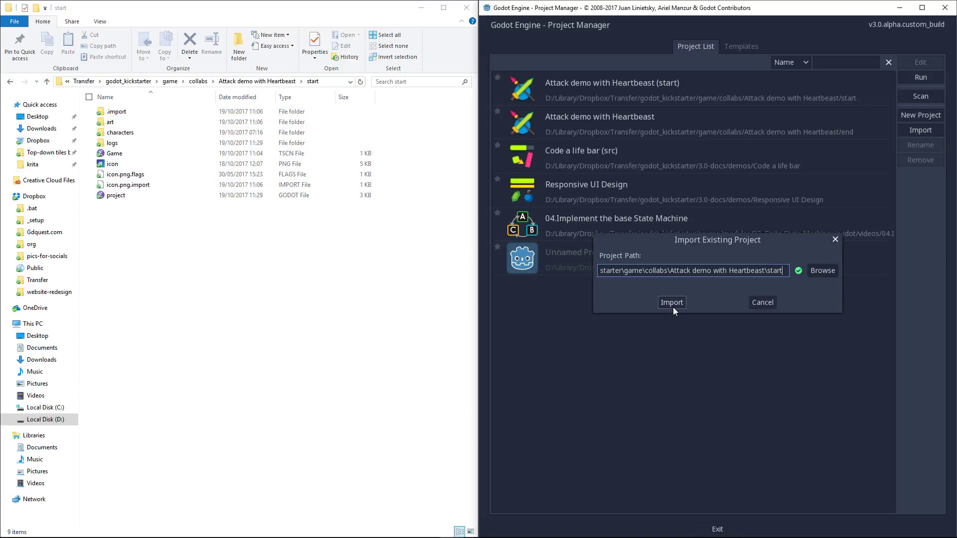
left_click(672, 303)
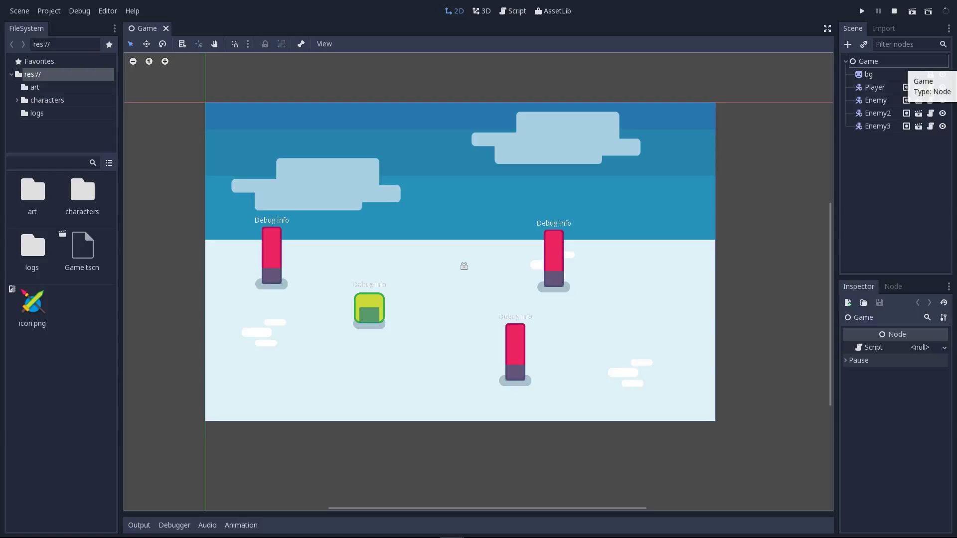
- Open Sword.tscn by searching 'sword' in Quick Open Scene
key("ctrl+shift+o")
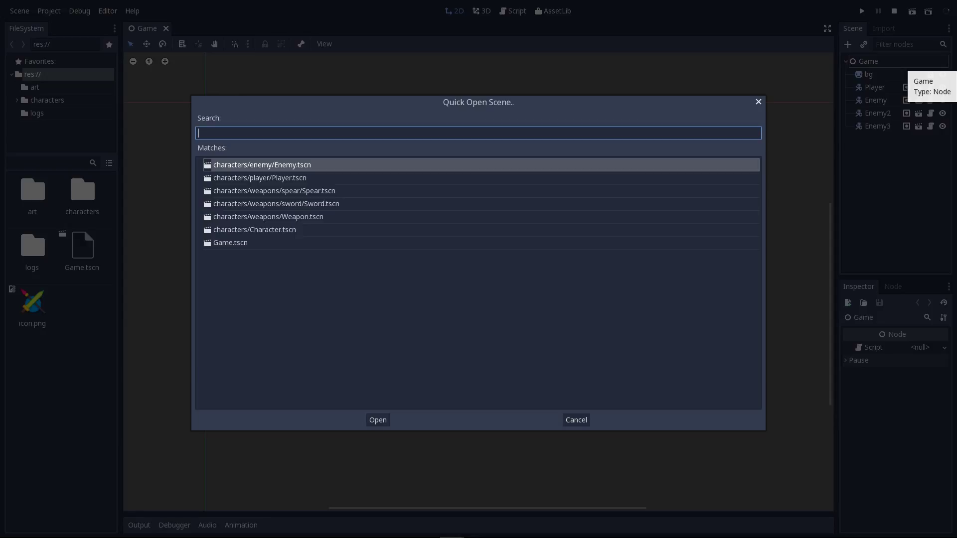
type("sword")
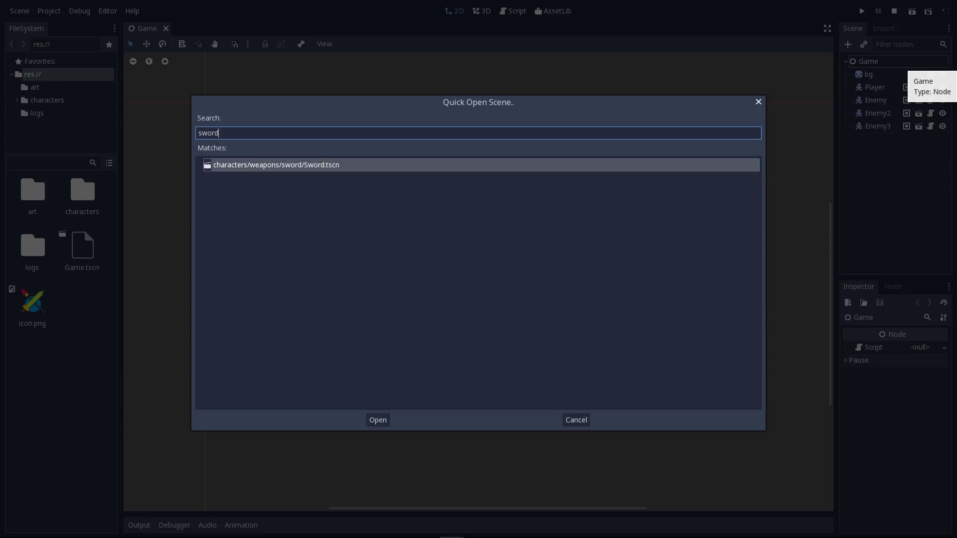
key("Return")
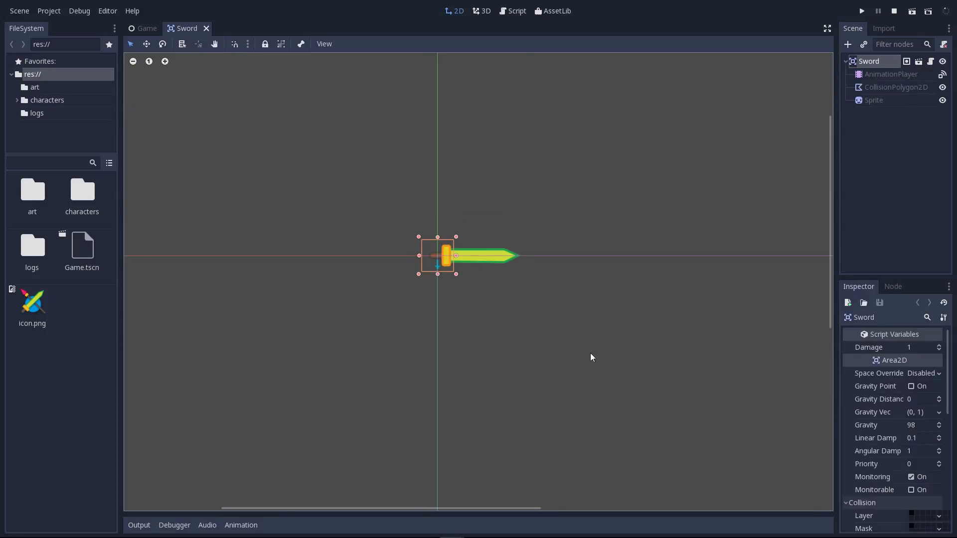
- Select the Sword's AnimationPlayer node to display the 1 s '_setup' animation tracks
left_click(896, 173)
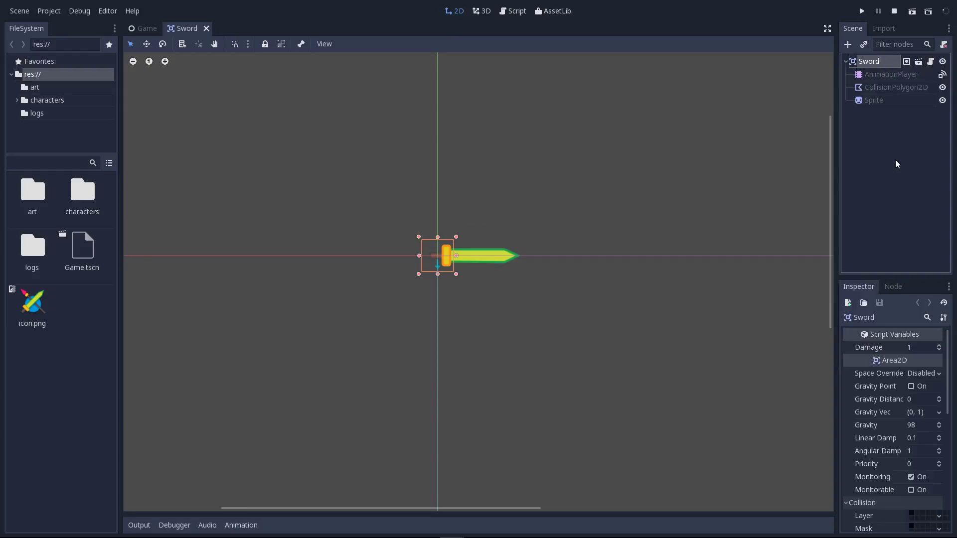
left_click(894, 75)
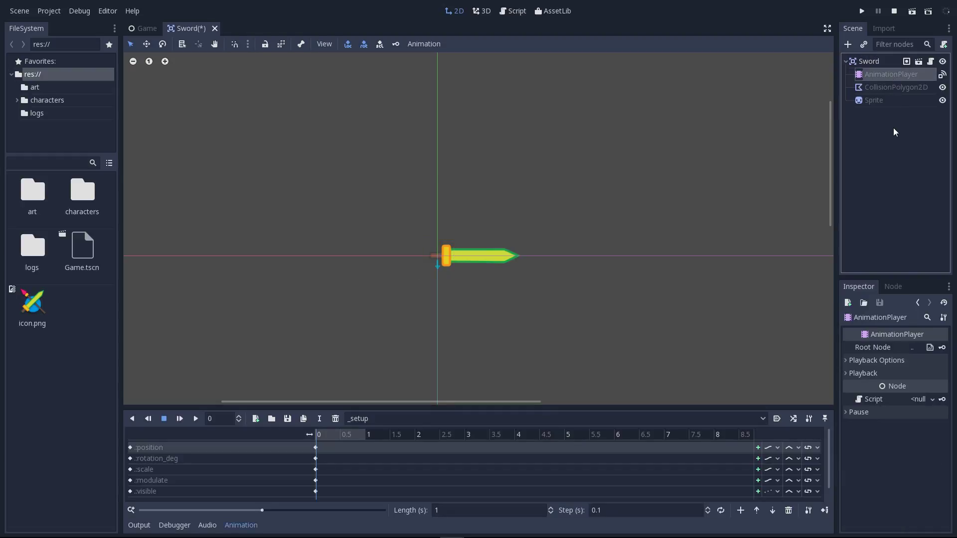
- Inspect the Sword root, CollisionPolygon2D and Sprite node properties, ending on the AnimationPlayer
left_click(897, 89)
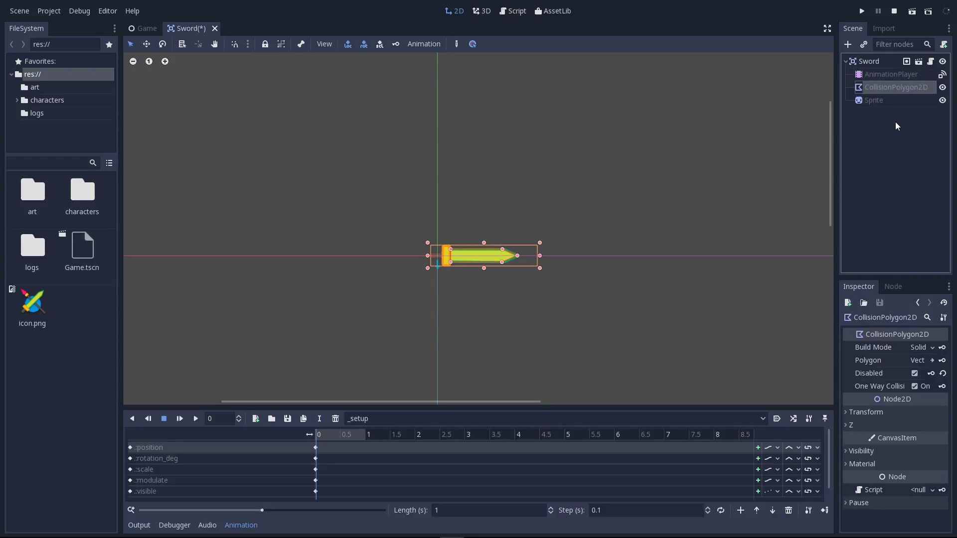
left_click(900, 103)
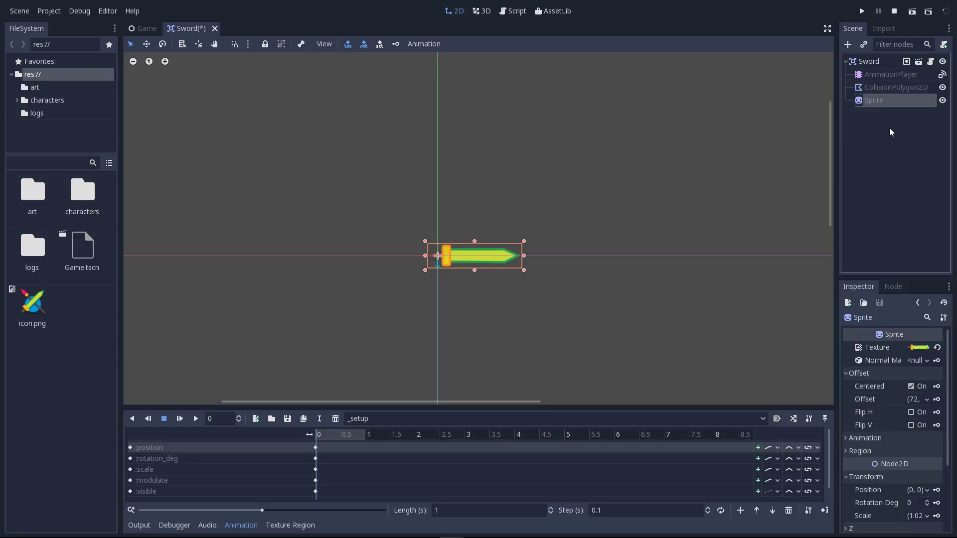
left_click(887, 76)
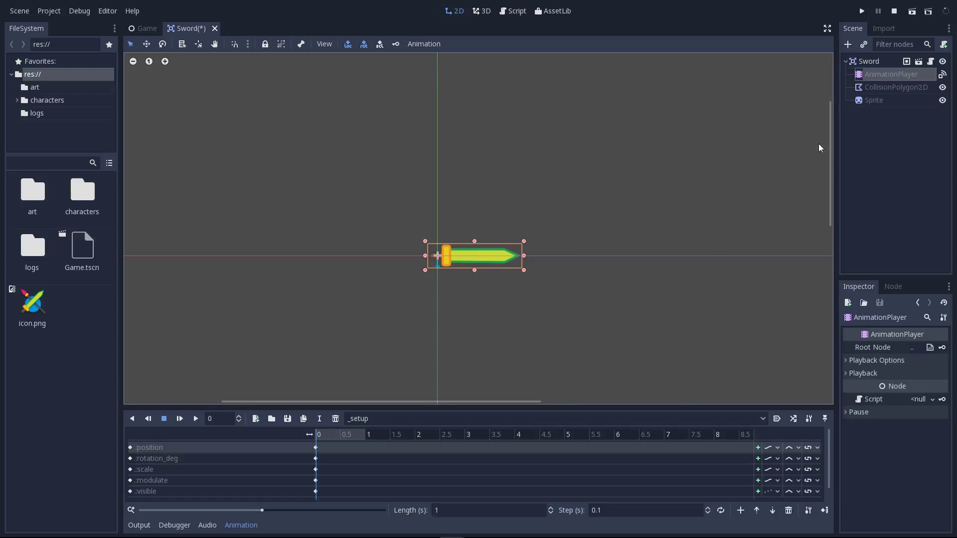
left_click(869, 62)
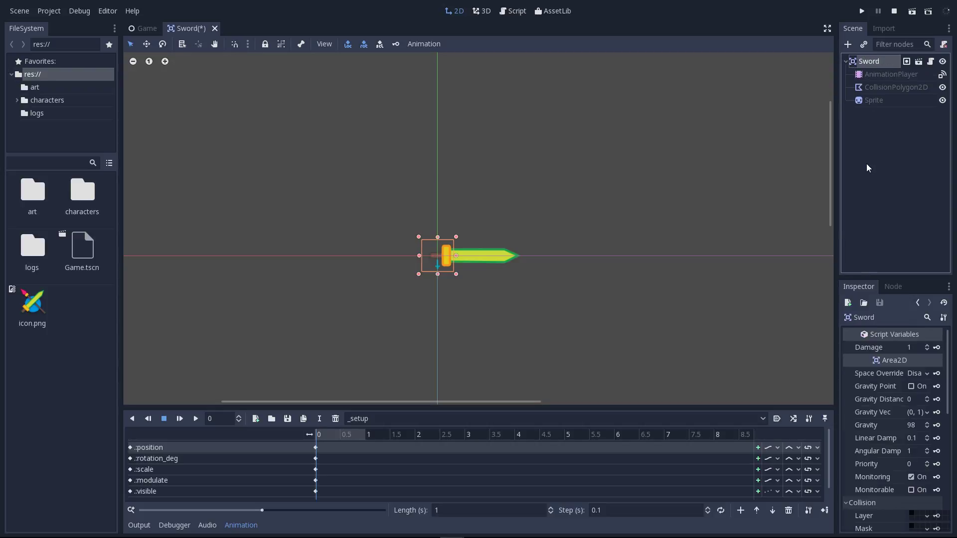
left_click(914, 86)
left_click(896, 100)
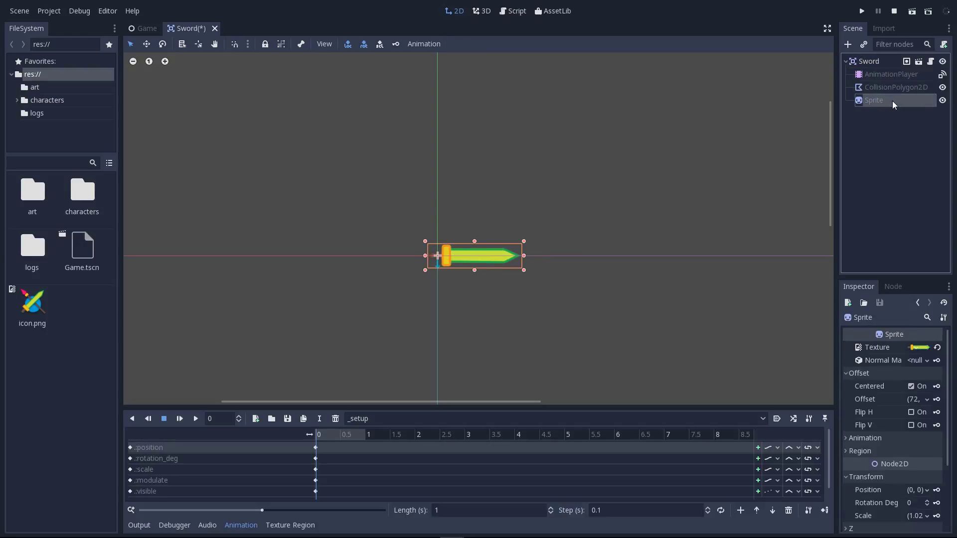
left_click(879, 71)
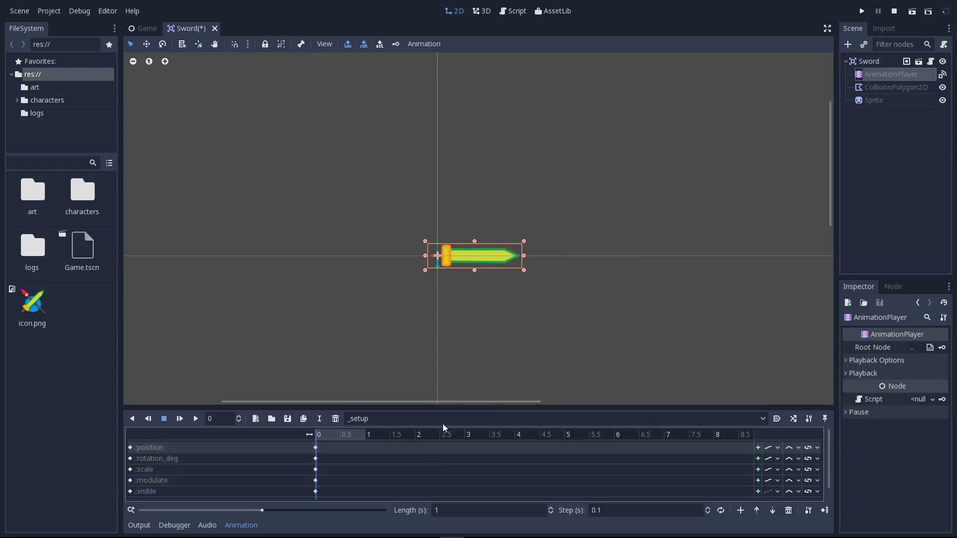
- Enlarge the Animation panel, switch to the 0.4 s 'attack' animation, then open the base Weapon scene
left_click_drag(462, 407, 489, 339)
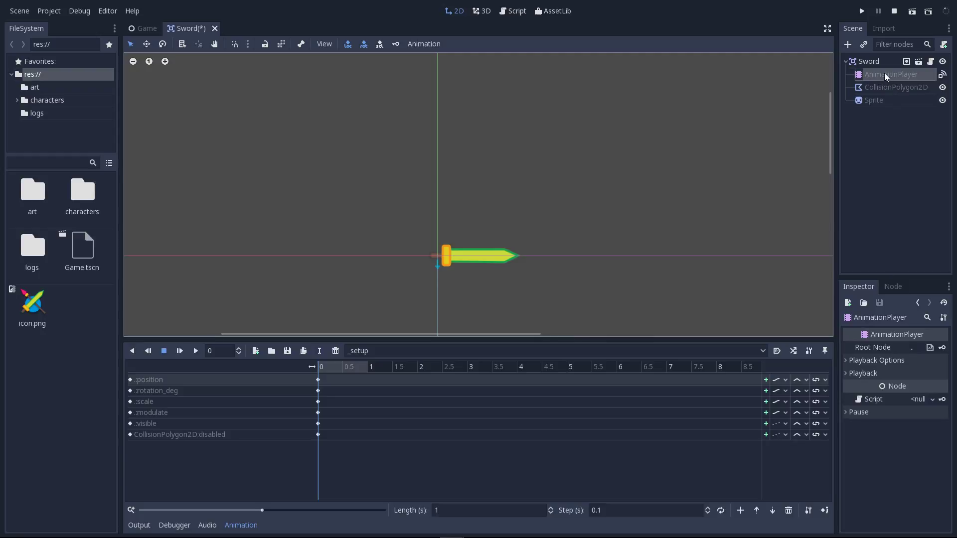
left_click(861, 61)
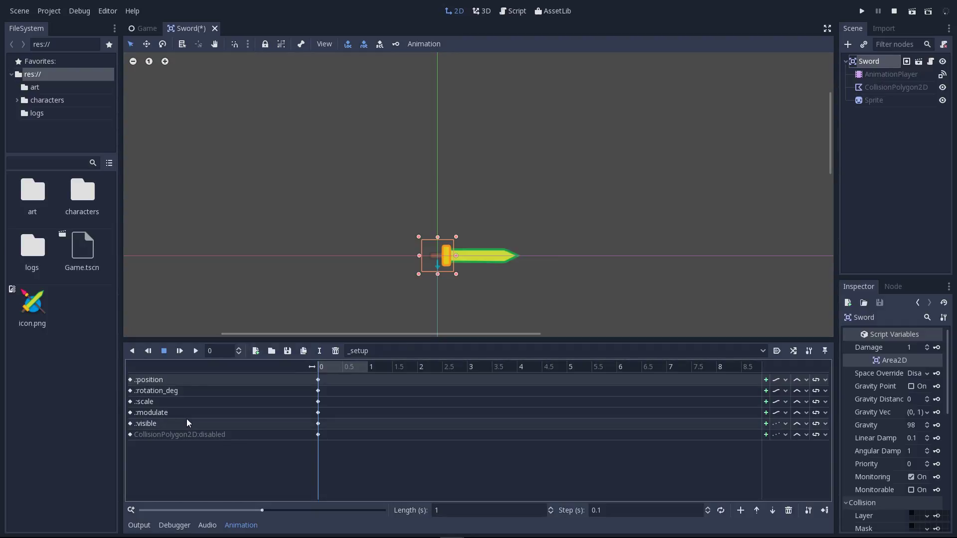
left_click(406, 350)
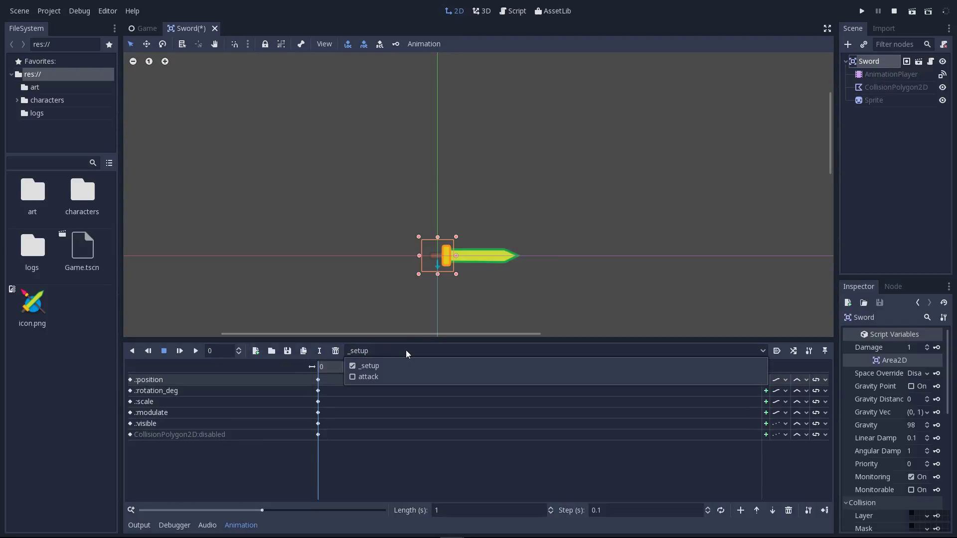
left_click(361, 377)
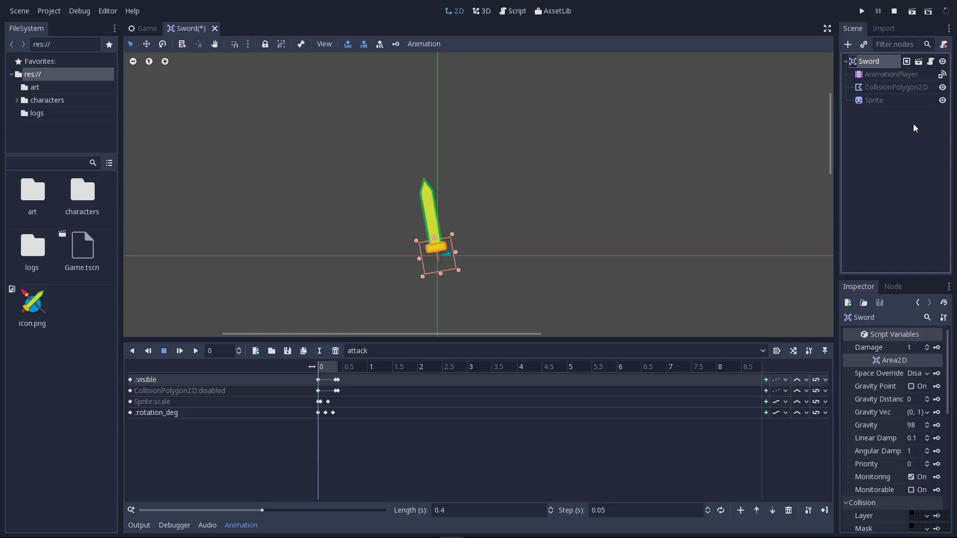
left_click(919, 61)
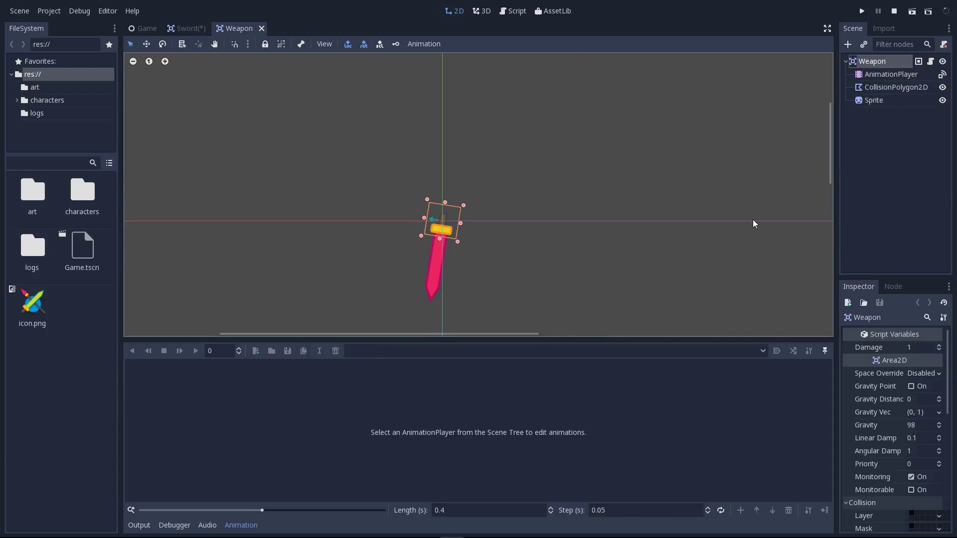
left_click(906, 77)
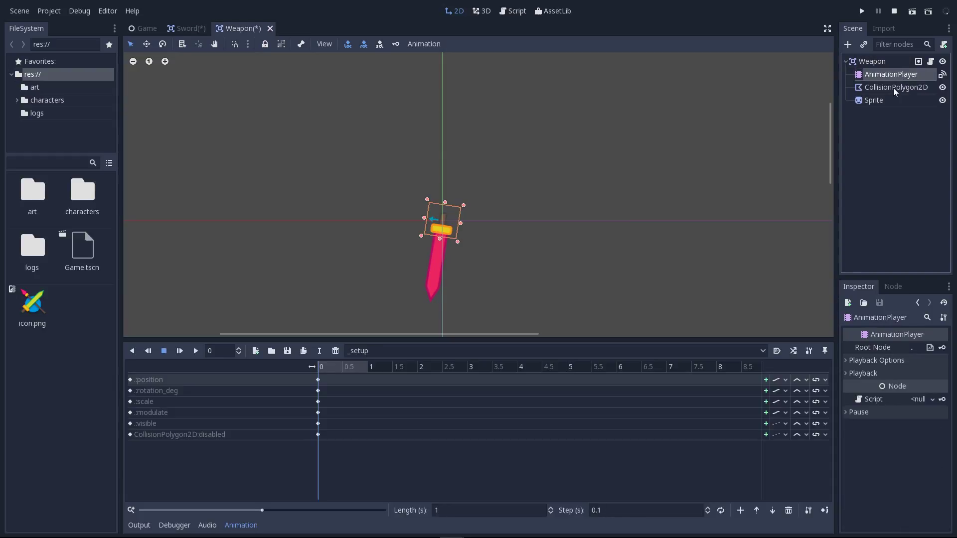
left_click(895, 87)
left_click(880, 102)
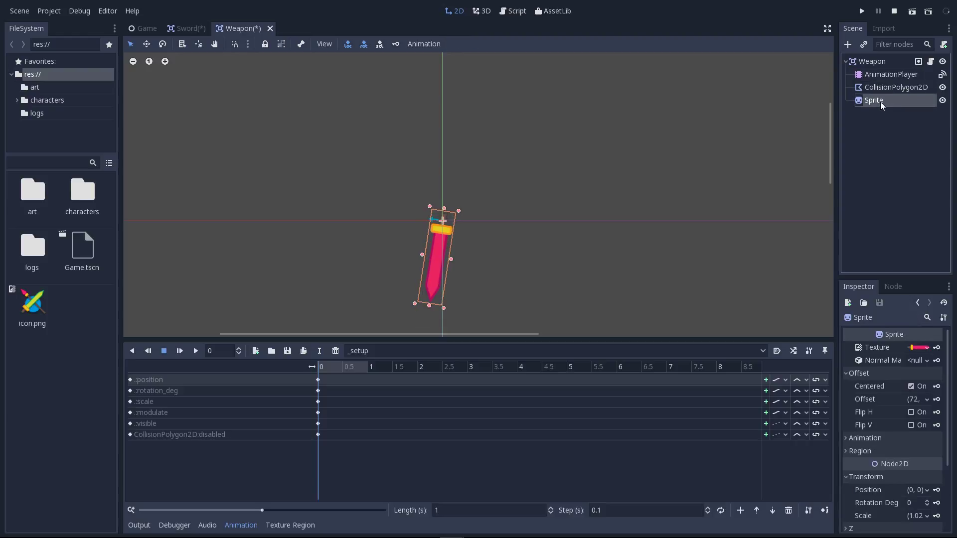
left_click(896, 78)
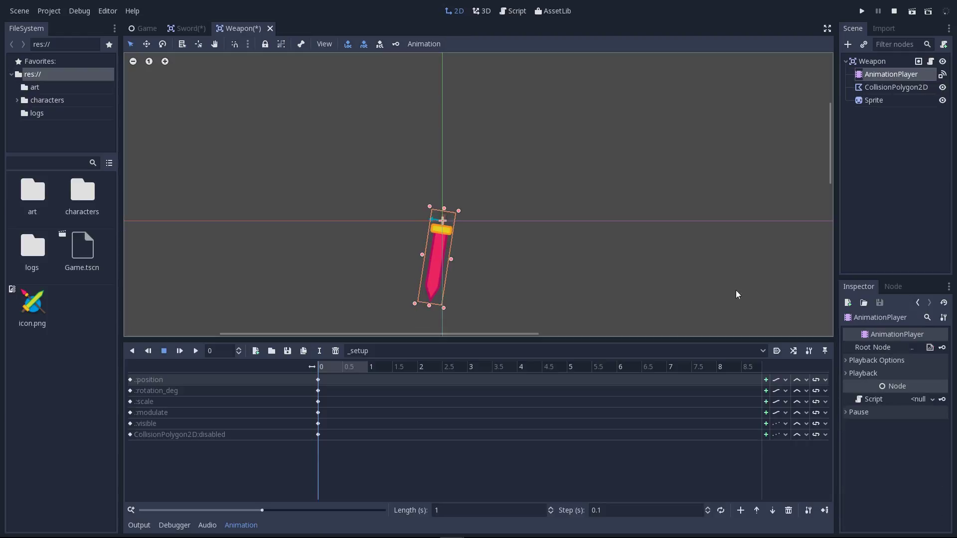
left_click(559, 351)
left_click(536, 379)
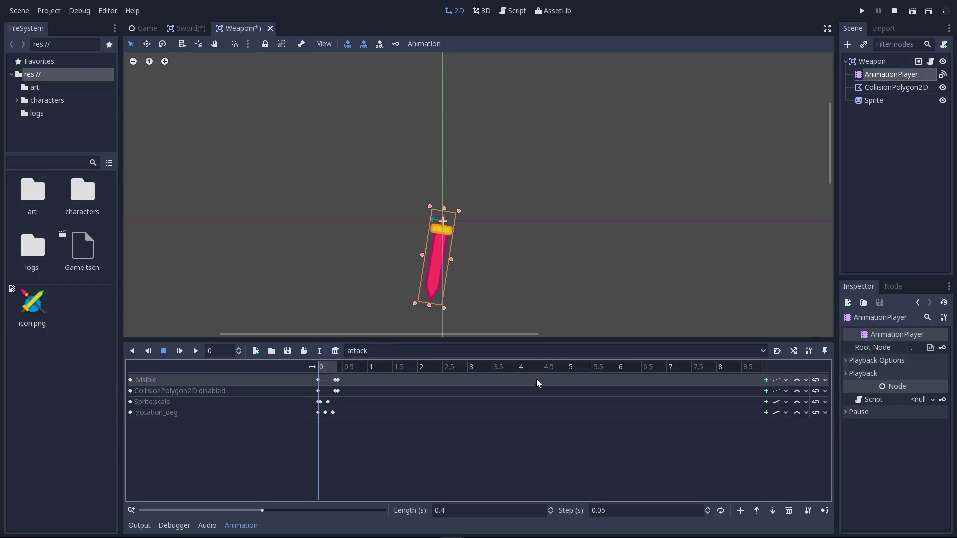
left_click(270, 29)
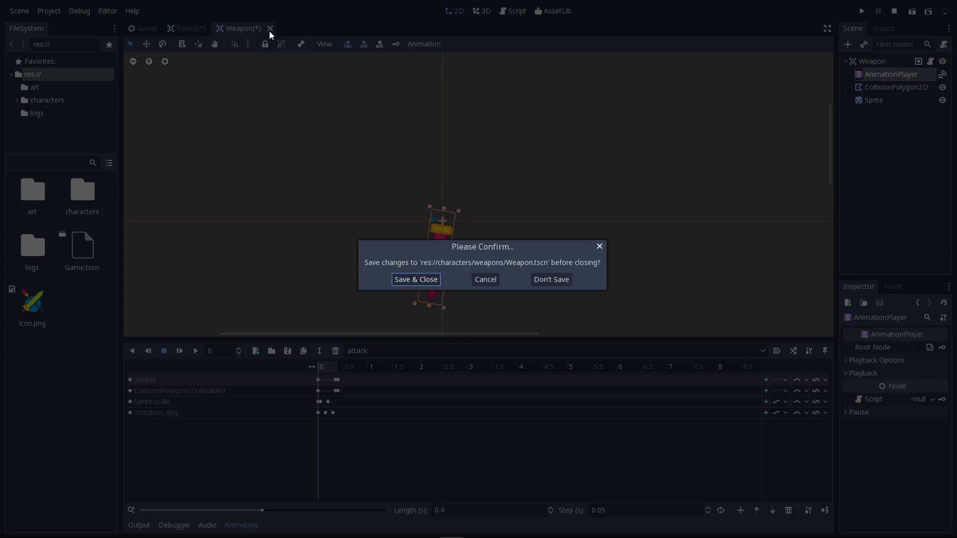
left_click(556, 279)
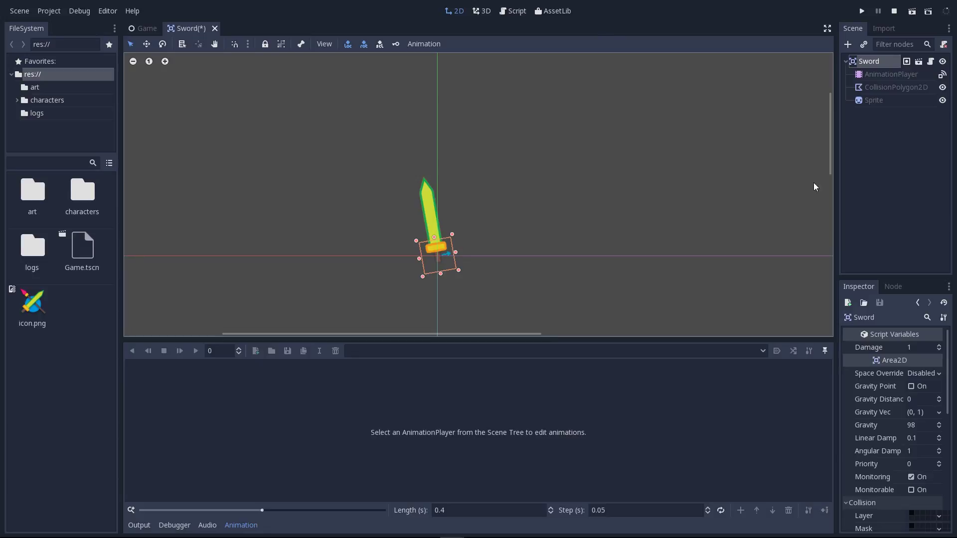
- Select the Sword's AnimationPlayer and make its sub-resources unique from the Inspector's extra options menu
left_click(887, 72)
left_click(885, 64)
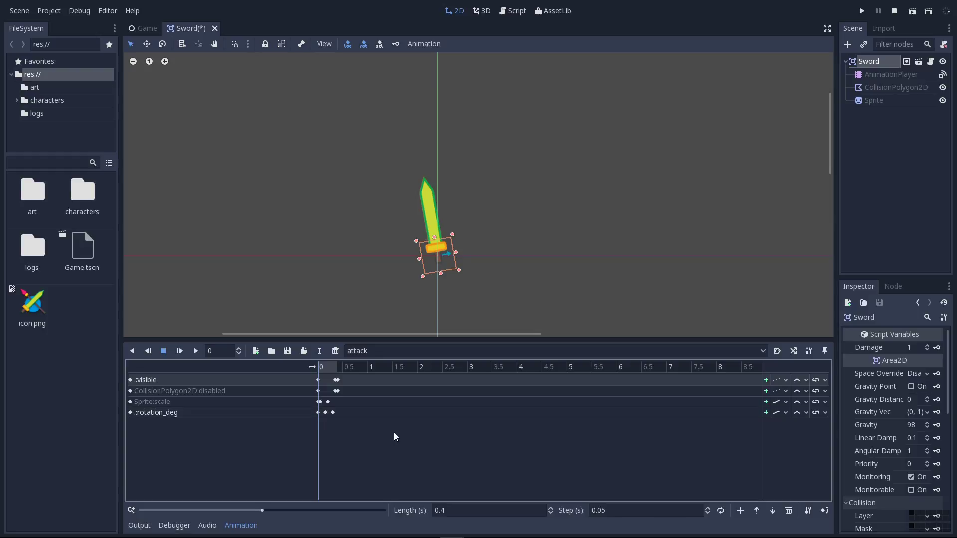
left_click(915, 86)
left_click(910, 76)
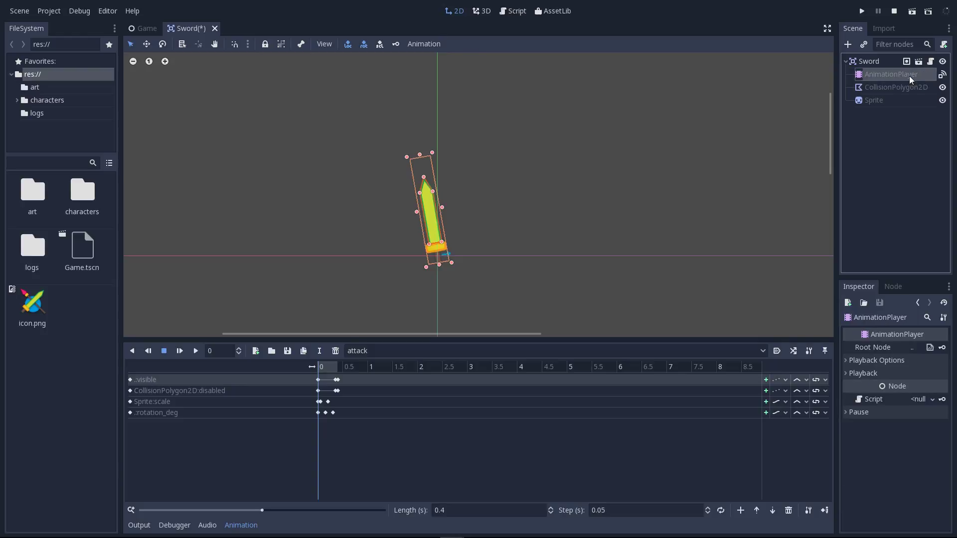
left_click(887, 65)
left_click(883, 70)
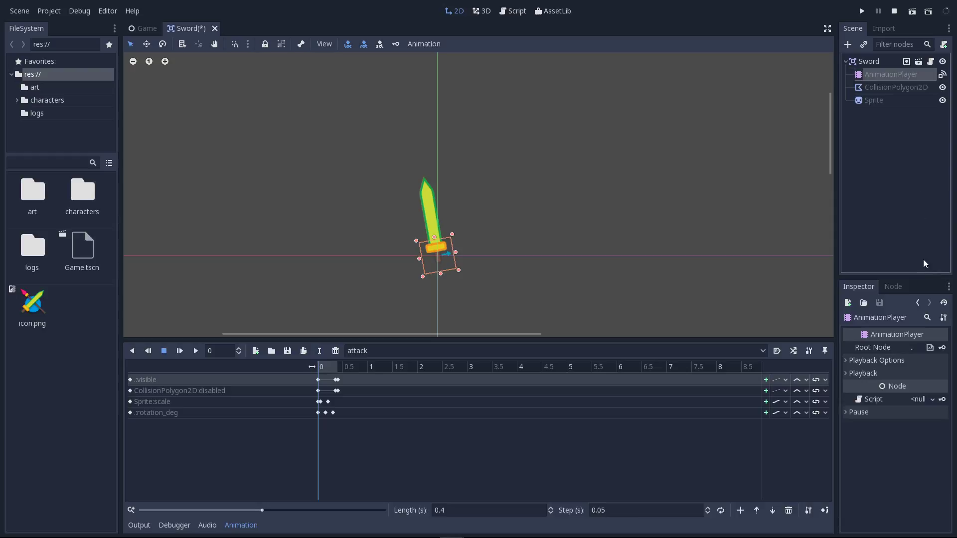
left_click(944, 318)
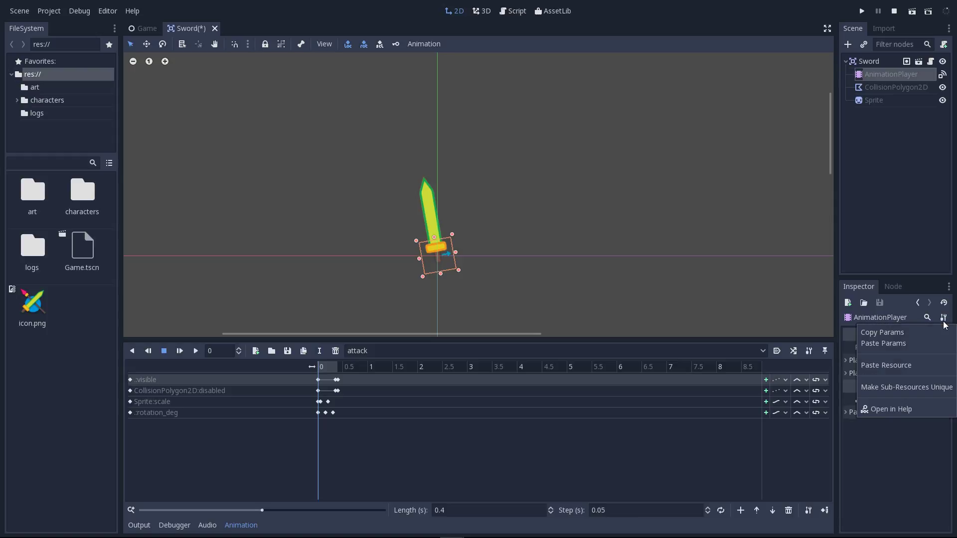
left_click(926, 388)
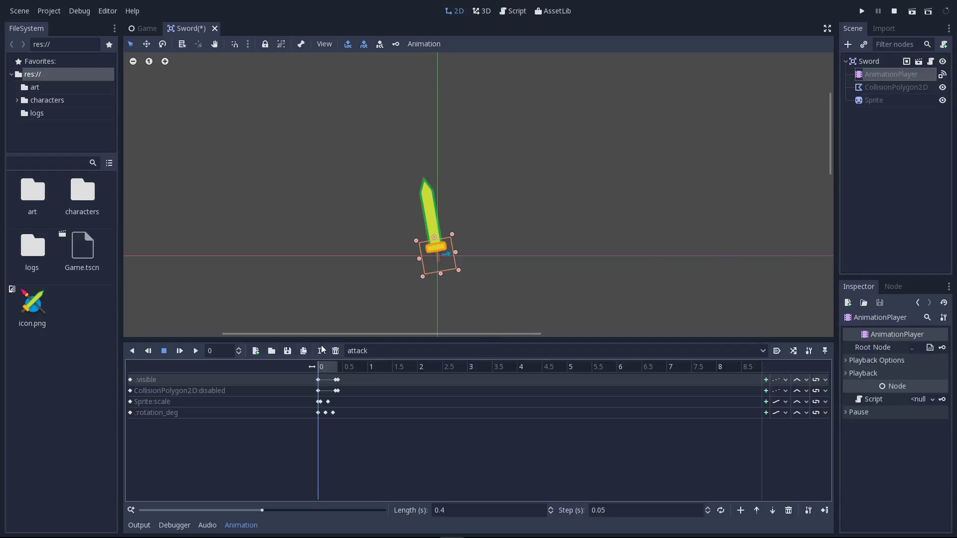
- Delete the old 'attack' animation and create a new empty animation named 'attack'
left_click(336, 351)
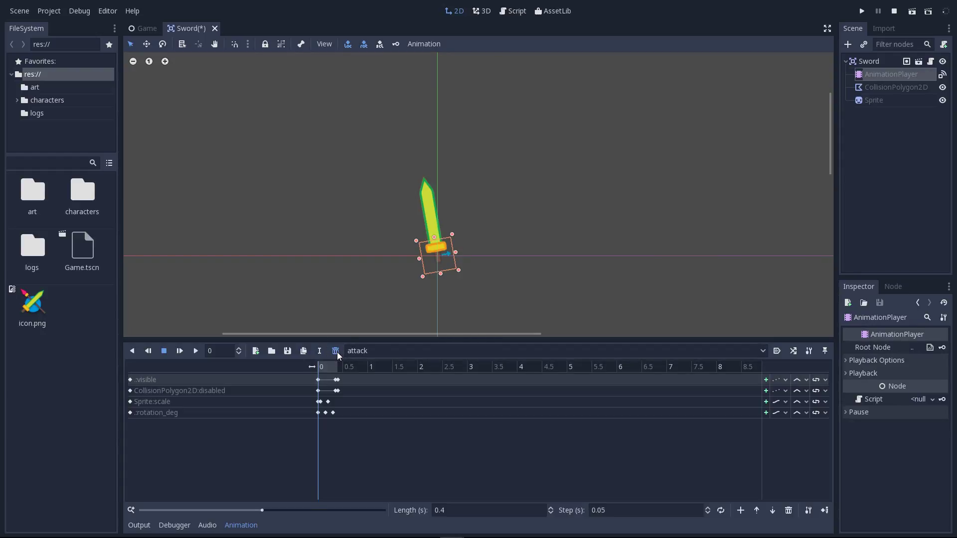
left_click(473, 281)
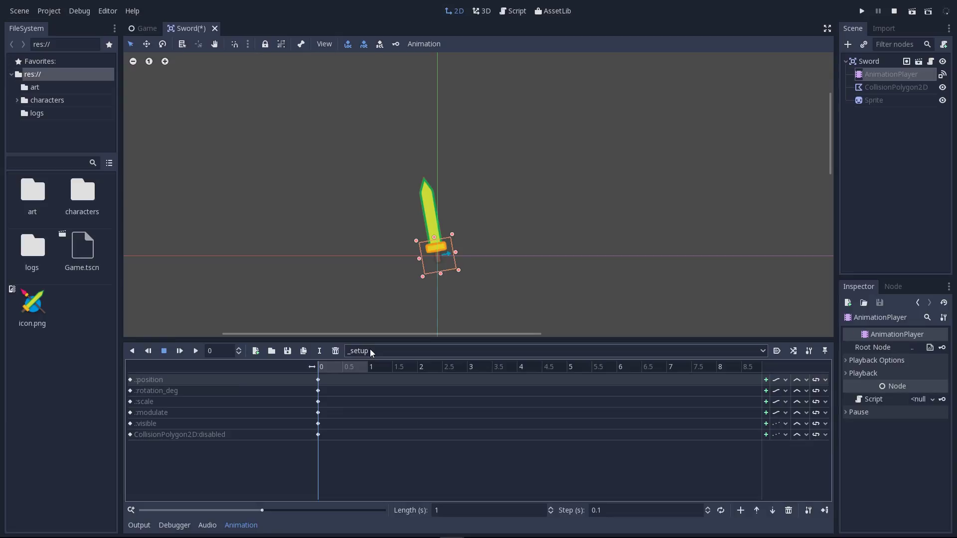
left_click(394, 351)
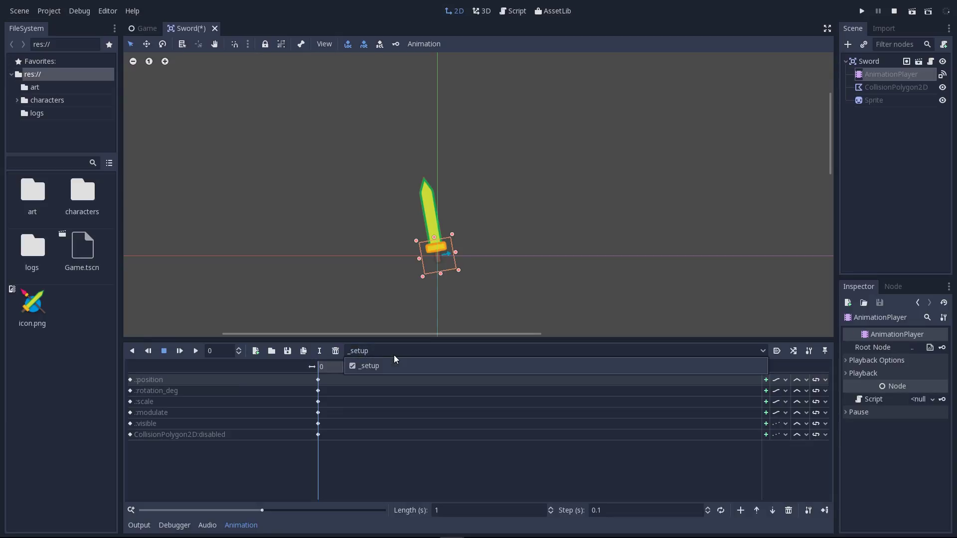
left_click(396, 353)
left_click(388, 355)
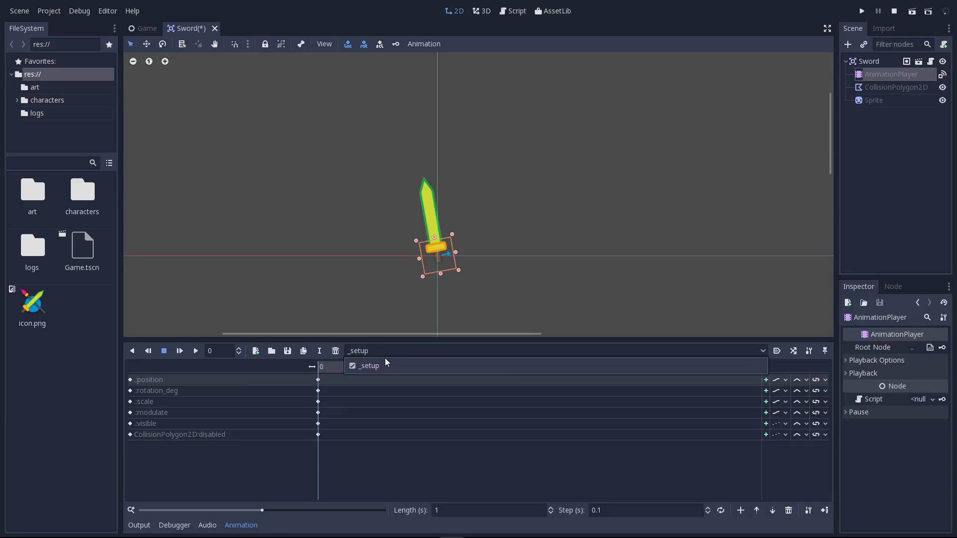
left_click(252, 353)
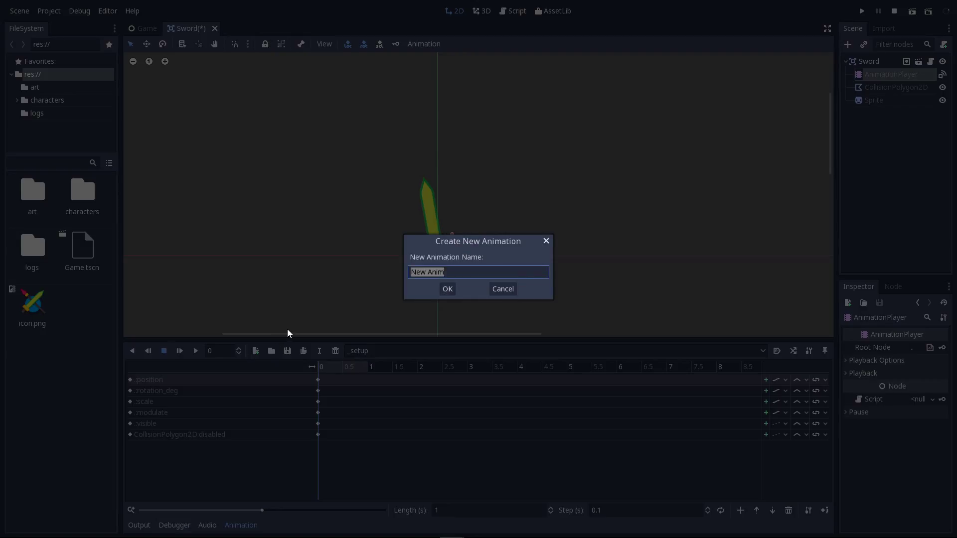
type("attack")
key("Return")
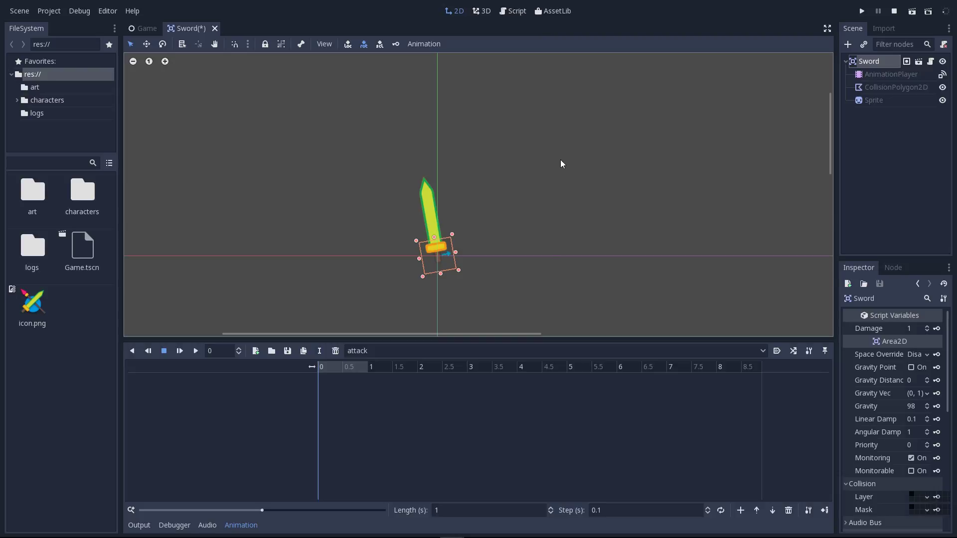
- Key the Sword's rotation at 0 s and 0.5 s, and set the animation length to 0.5 s
key("Insert")
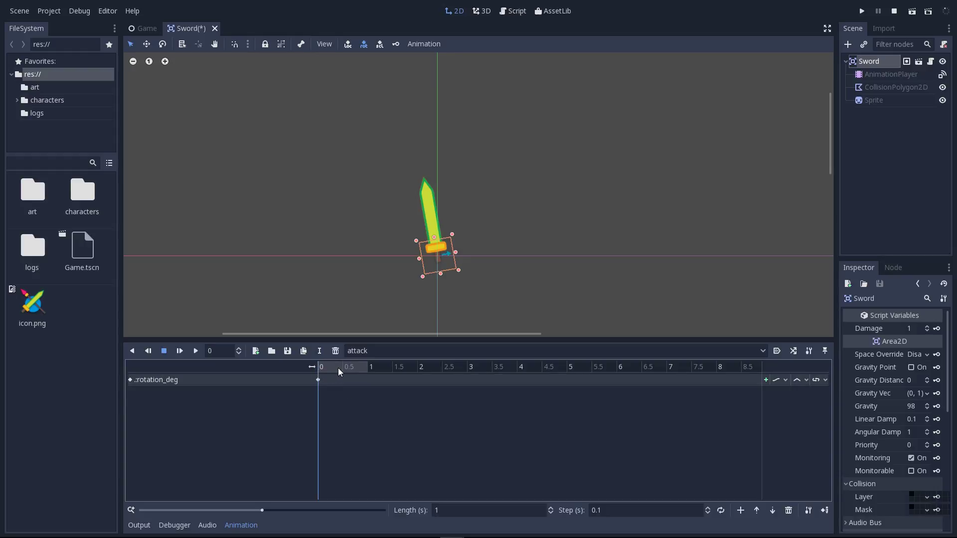
mouse_move(338, 368)
left_mouse_down()
mouse_move(343, 378)
mouse_move(332, 363)
mouse_move(342, 382)
left_mouse_up()
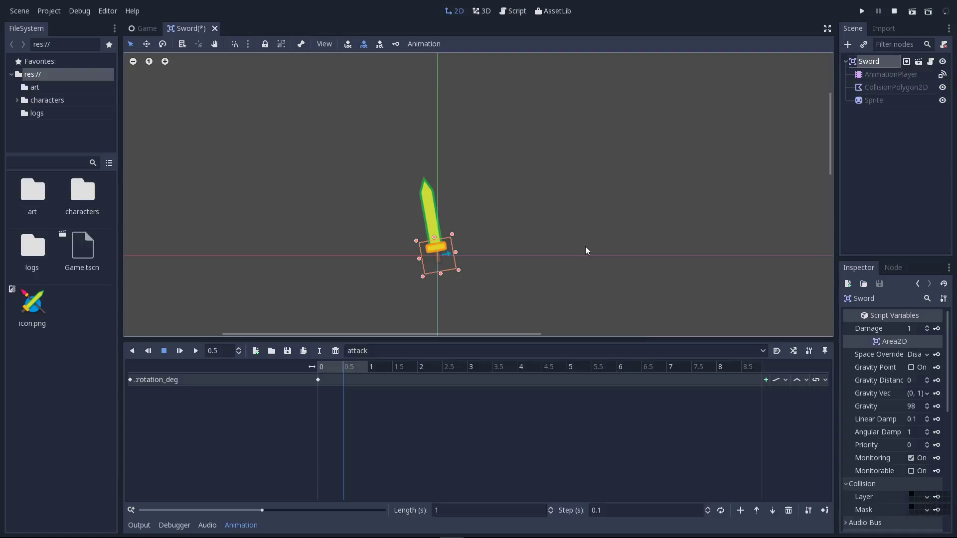
key("Insert")
left_click(475, 512)
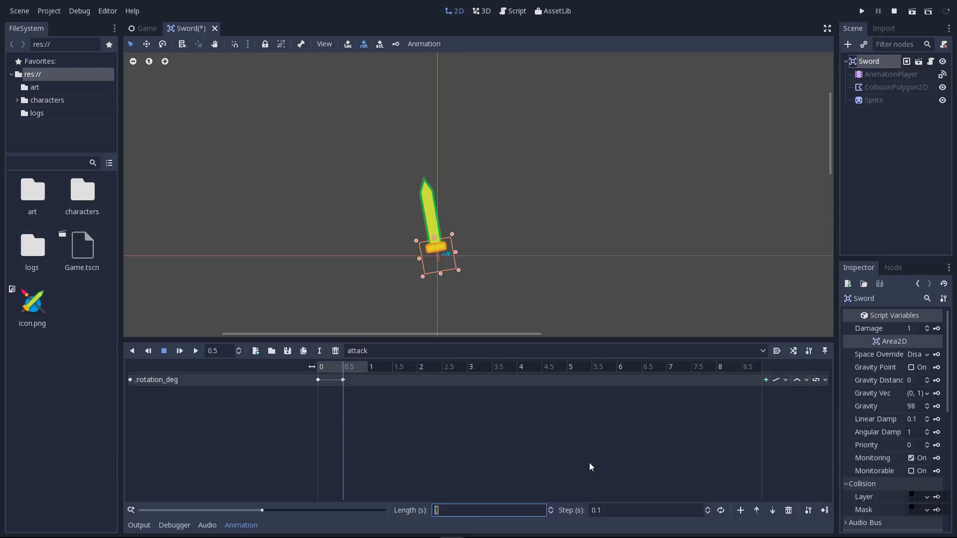
type("0.5")
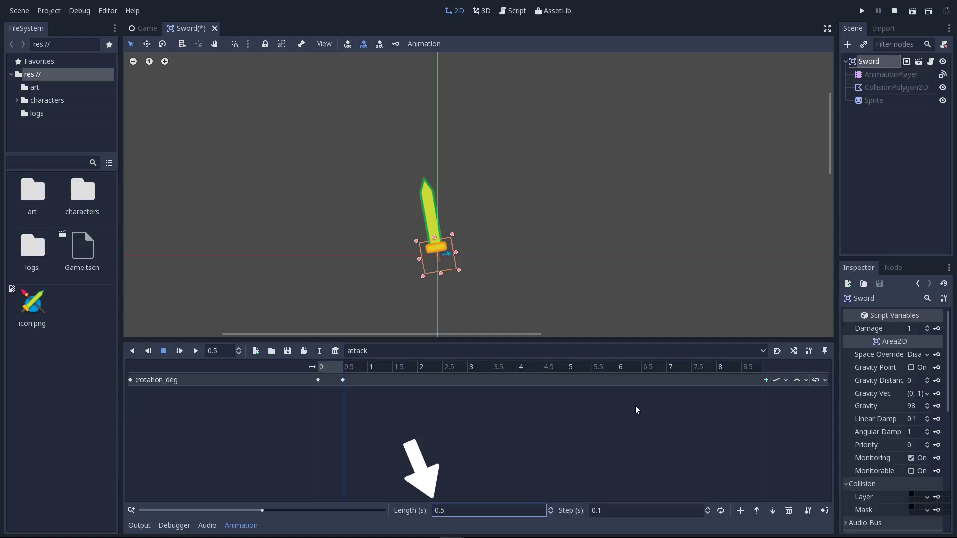
- Set the animation snapping step to 0.05 and zoom the timeline to fit the 0.5 s clip
left_click(672, 510)
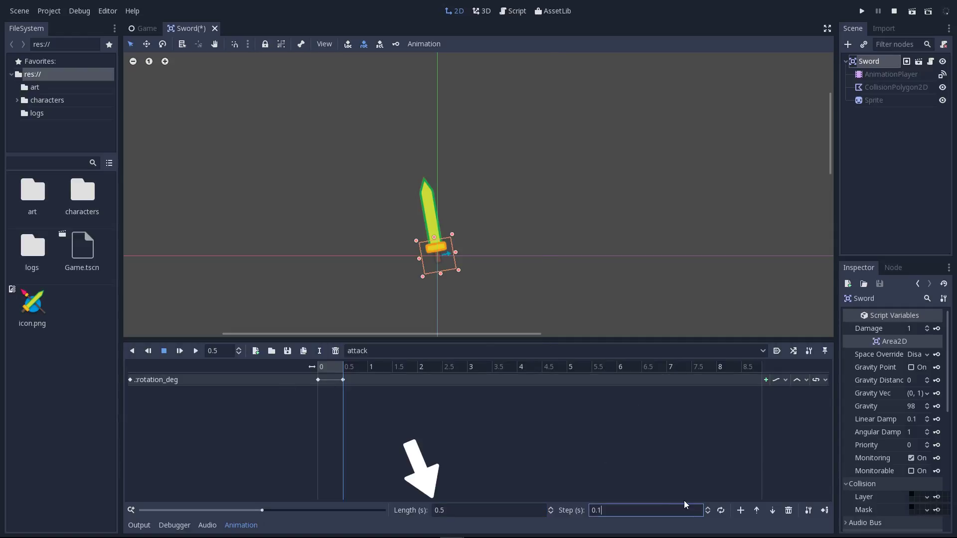
key("BackSpace")
type("05")
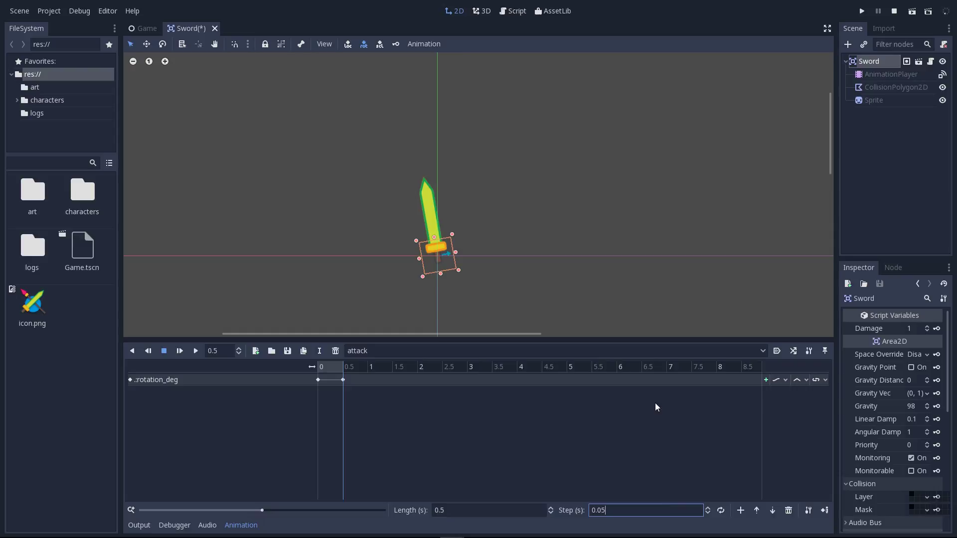
key("Return")
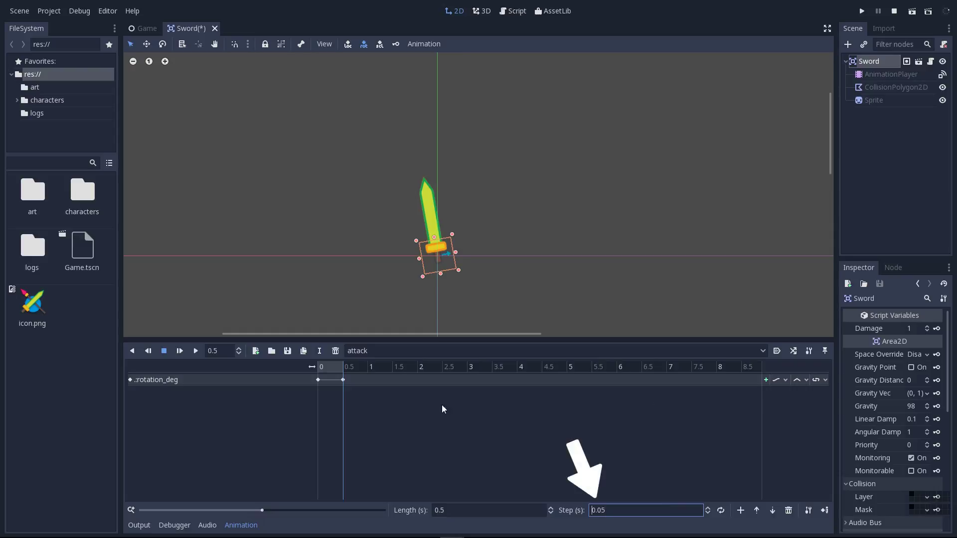
mouse_move(339, 370)
left_mouse_down()
mouse_move(312, 374)
mouse_move(333, 380)
left_mouse_up()
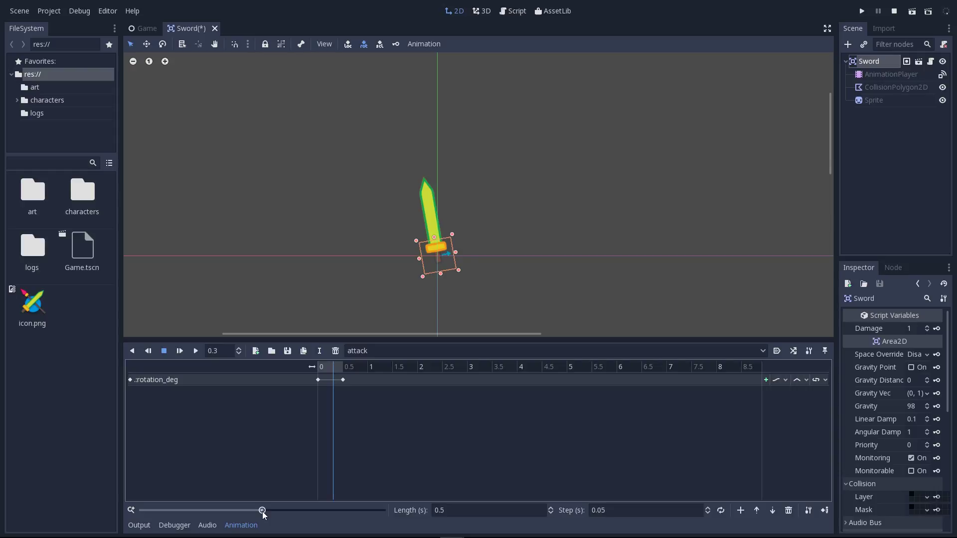
left_click_drag(262, 512, 215, 511)
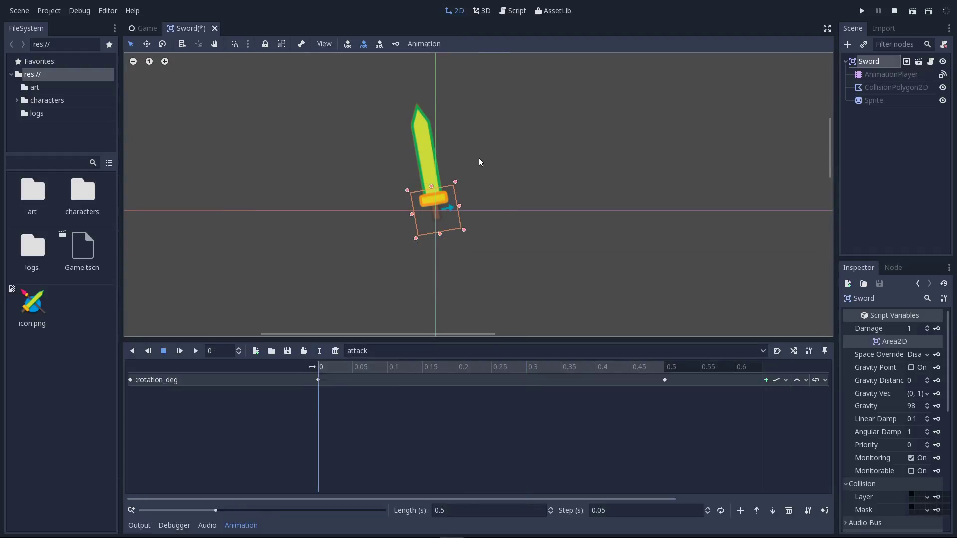
- Rotate the Sword around its pivot with the Rotate tool (E) until the blade points down
key("e")
left_click_drag(455, 187, 450, 142)
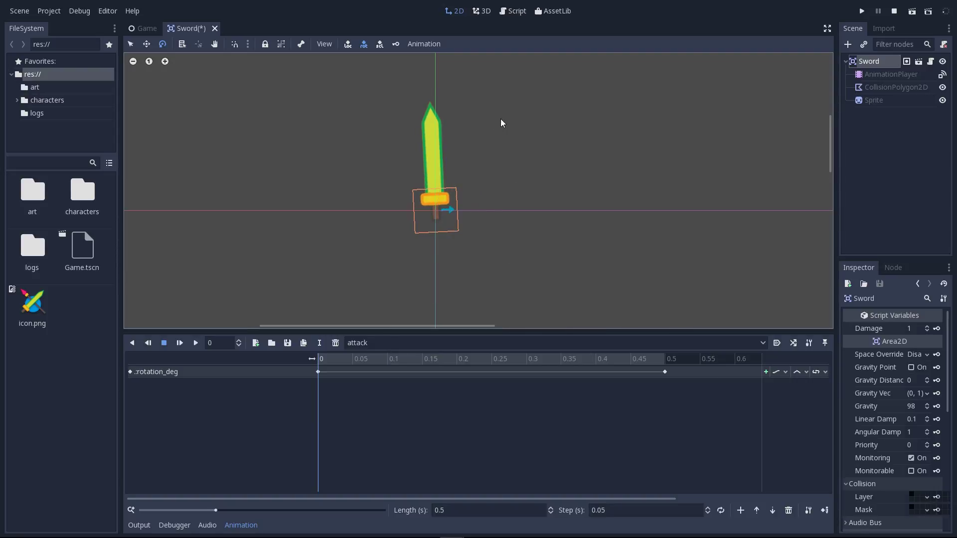
mouse_move(502, 123)
left_mouse_down()
mouse_move(445, 100)
mouse_move(309, 363)
mouse_move(254, 355)
mouse_move(541, 146)
mouse_move(480, 91)
mouse_move(490, 133)
left_mouse_up()
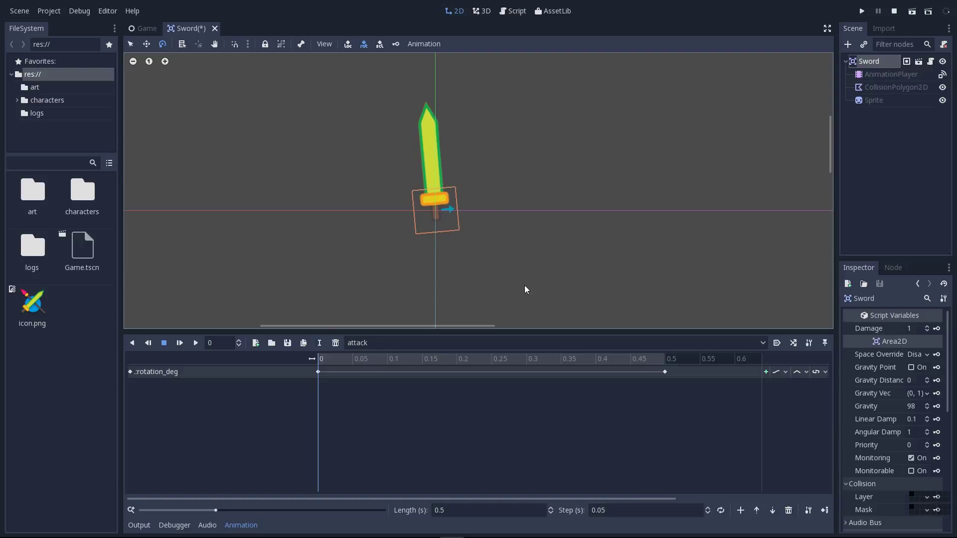
mouse_move(465, 110)
left_mouse_down()
mouse_move(361, 445)
mouse_move(604, 124)
mouse_move(480, 37)
mouse_move(476, 100)
mouse_move(573, 226)
mouse_move(421, 382)
mouse_move(372, 390)
mouse_move(406, 367)
mouse_move(503, 182)
mouse_move(462, 115)
left_mouse_up()
- Swing the sword down to about -261 degrees at 0.2 s and preview the swing from 0 s
left_click(457, 359)
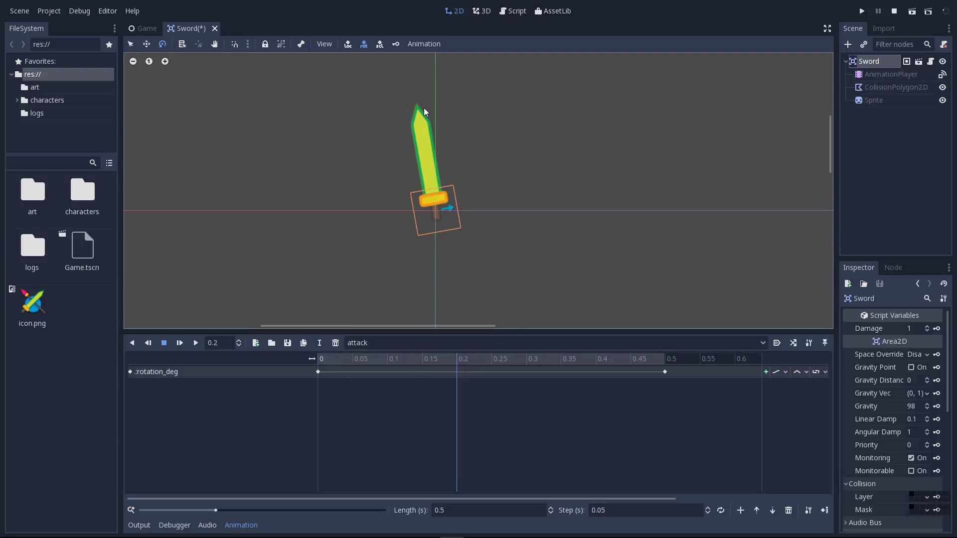
left_click_drag(424, 109, 420, 366)
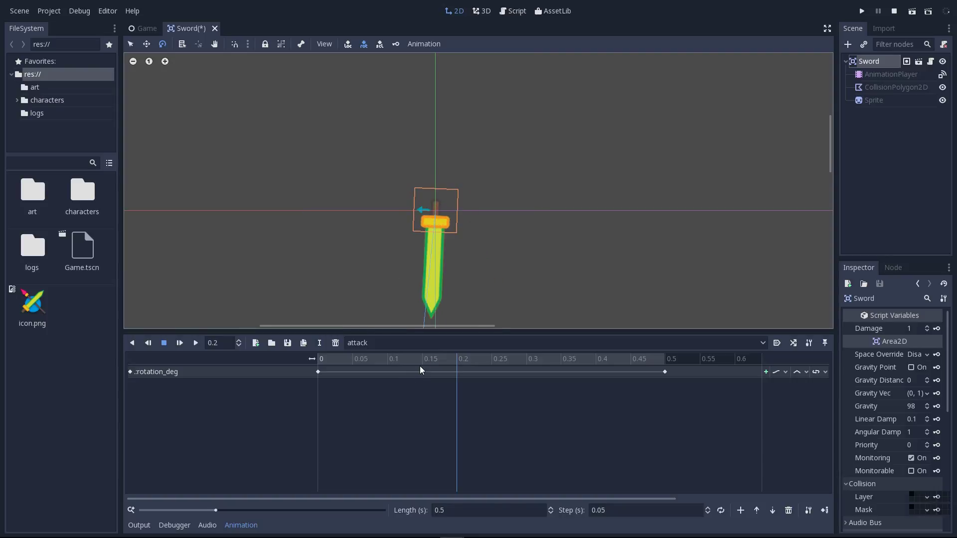
mouse_move(419, 366)
left_mouse_down()
mouse_move(385, 317)
mouse_move(413, 97)
mouse_move(549, 267)
mouse_move(415, 361)
left_mouse_up()
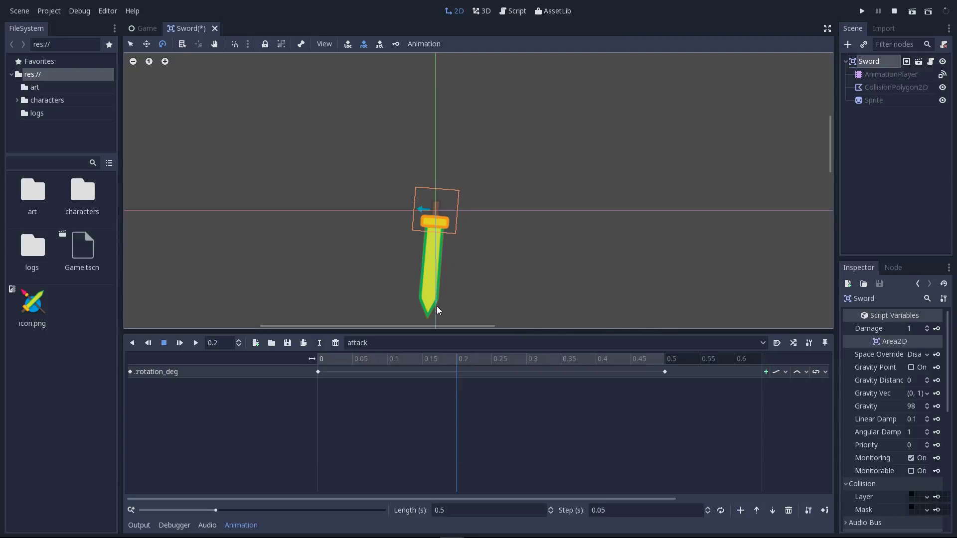
left_click_drag(436, 306, 489, 310)
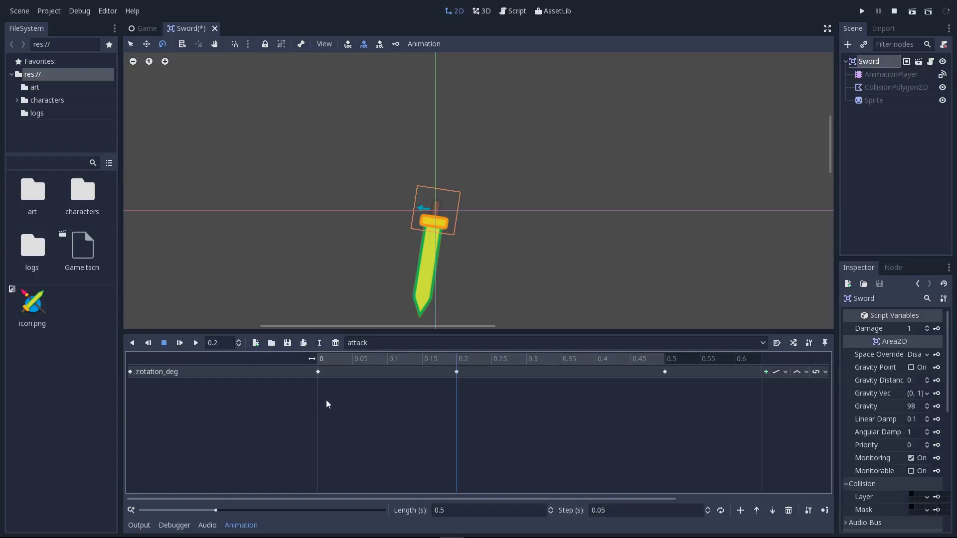
left_click_drag(495, 396, 279, 365)
mouse_move(459, 362)
left_mouse_down()
mouse_move(287, 371)
mouse_move(447, 358)
left_mouse_up()
- At 0.2 s, set the sword's Transform Rotation Deg to 90
scroll(900, 359, "down", 2)
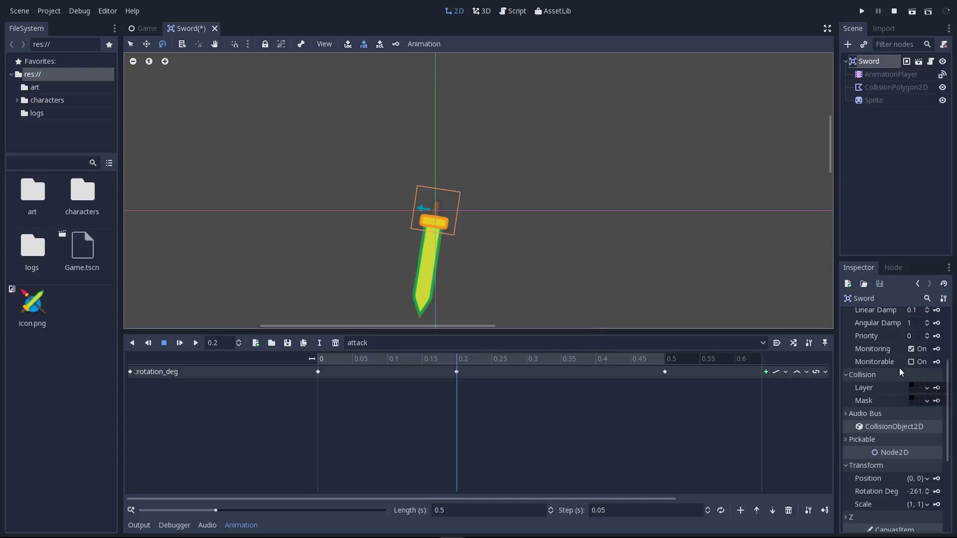
scroll(900, 369, "down", 2)
scroll(900, 376, "down", 3)
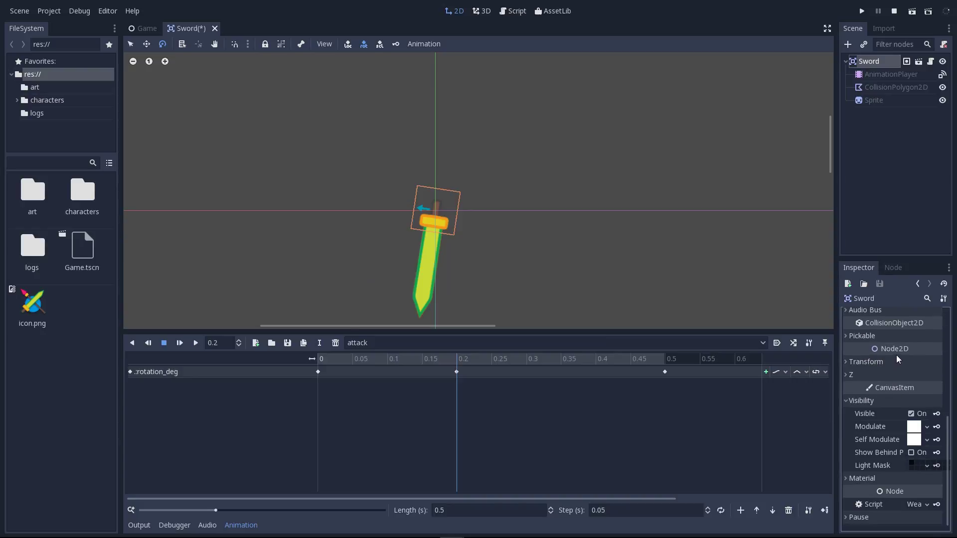
left_click(891, 362)
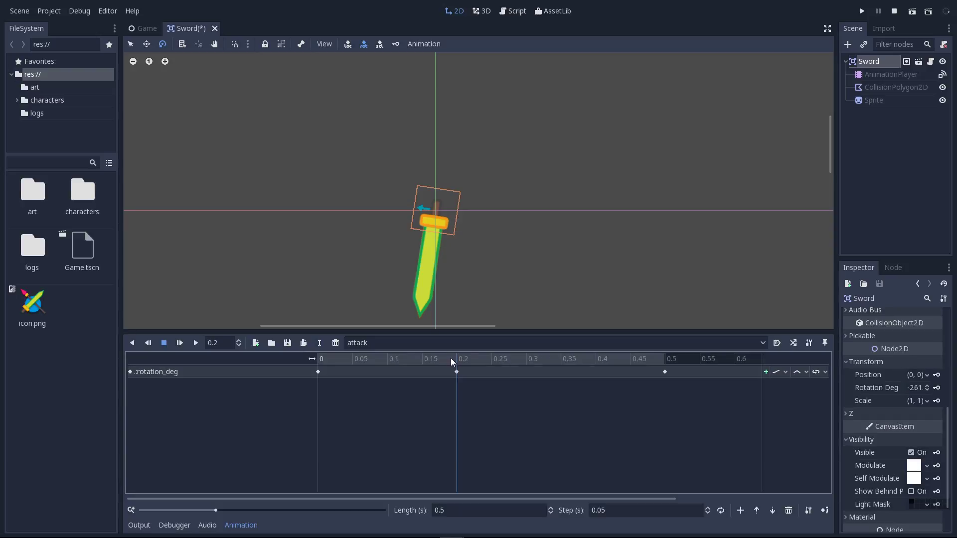
left_click_drag(453, 359, 283, 358)
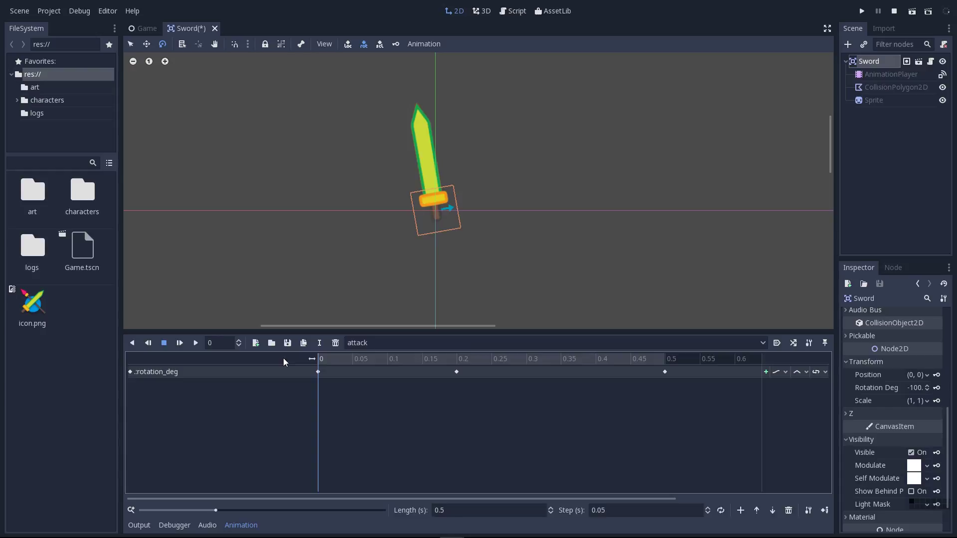
left_click_drag(287, 358, 457, 350)
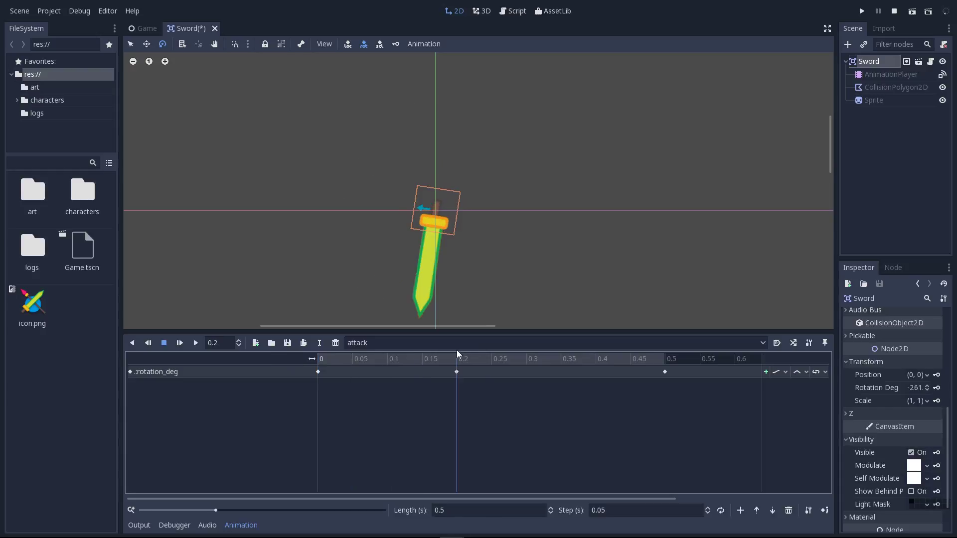
left_click(915, 388)
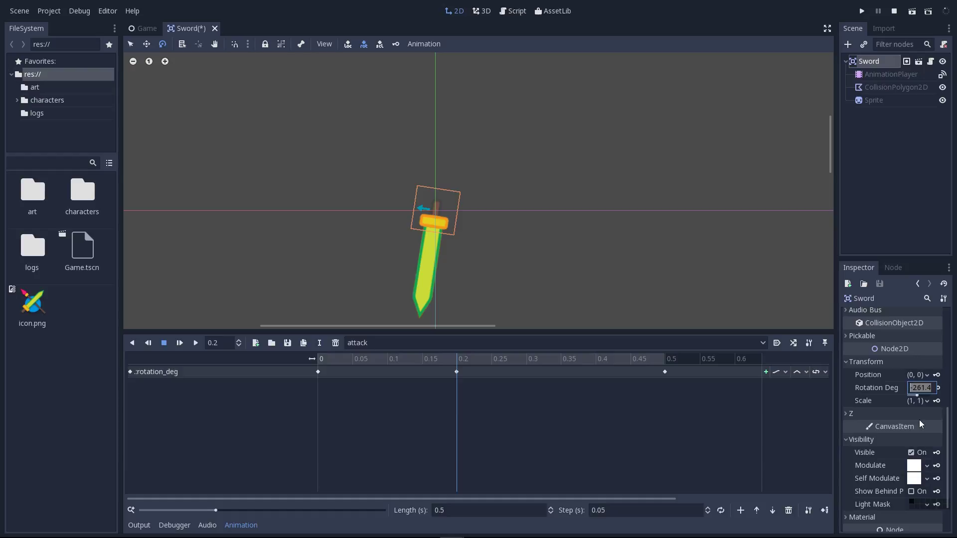
type("90")
key("Return")
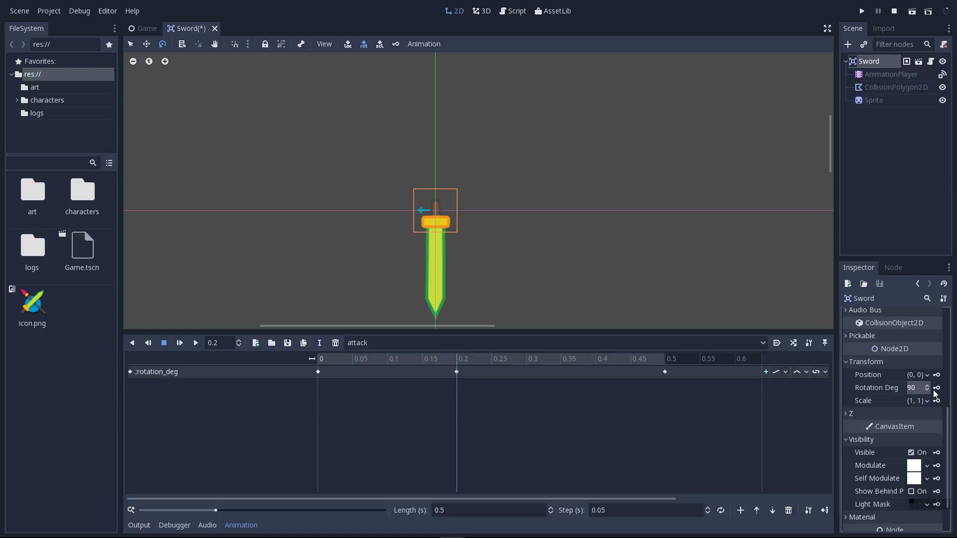
- Tilt the sword slightly past straight down to about 99.7 degrees and preview toward 0.4 s
mouse_move(457, 360)
left_mouse_down()
mouse_move(301, 352)
mouse_move(439, 352)
mouse_move(345, 363)
mouse_move(450, 355)
left_mouse_up()
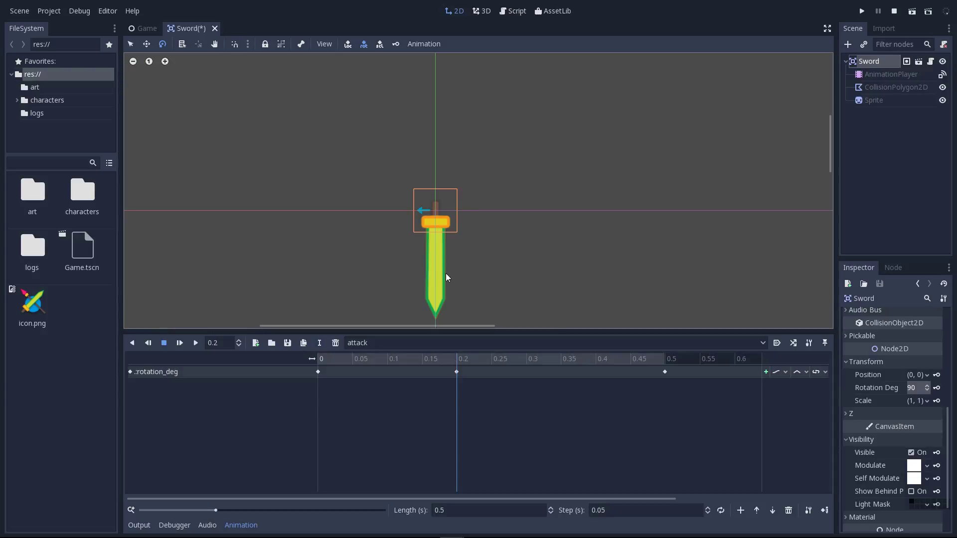
left_click_drag(446, 273, 434, 302)
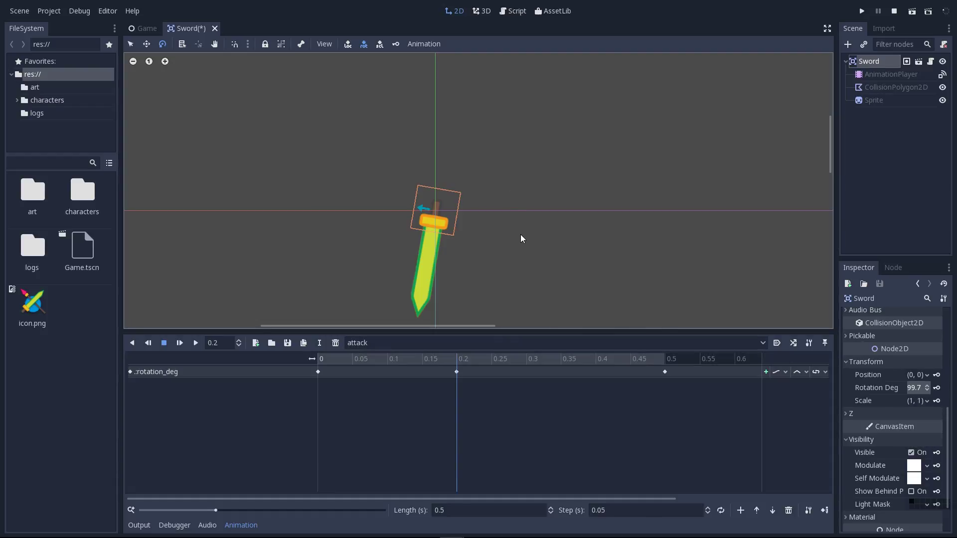
left_click(528, 358)
left_click_drag(527, 356, 666, 369)
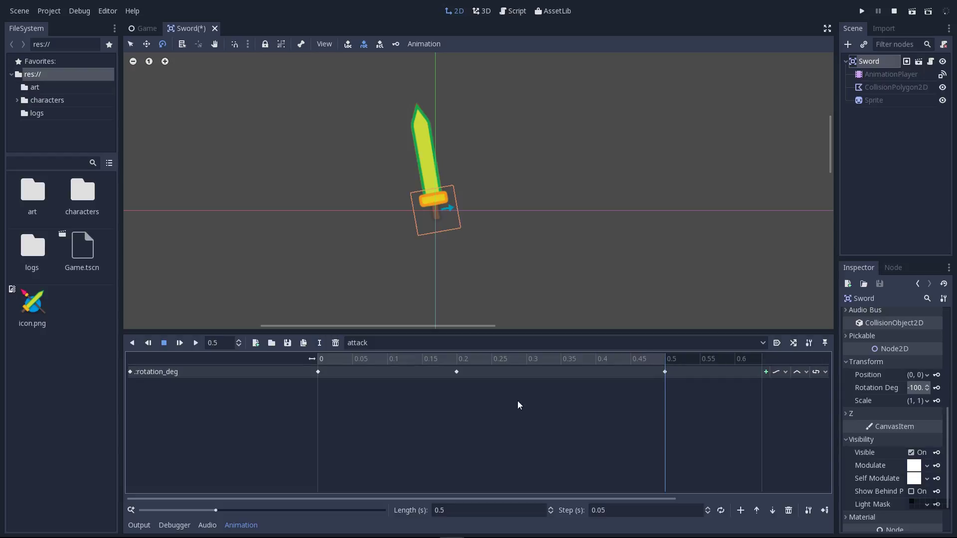
- Duplicate the 0.2 s rotation key to 0.5 s so the sword holds its downward pose
left_click_drag(482, 410, 424, 352)
mouse_move(457, 375)
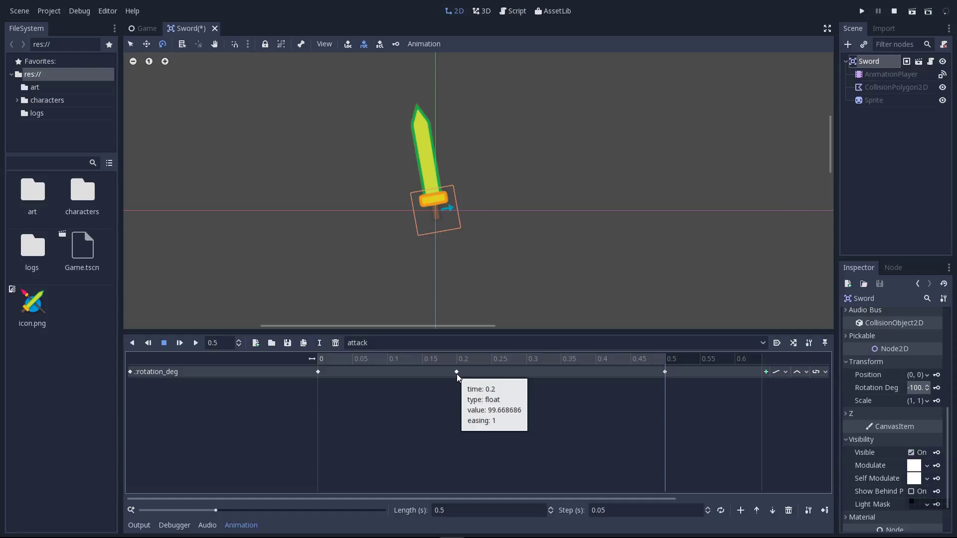
right_click(457, 374)
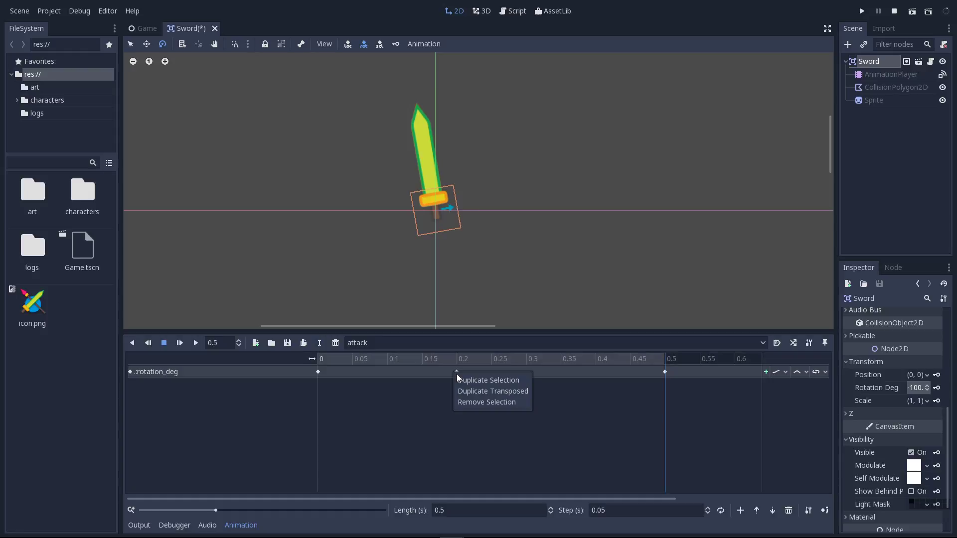
left_click(491, 381)
left_click_drag(460, 367, 318, 360)
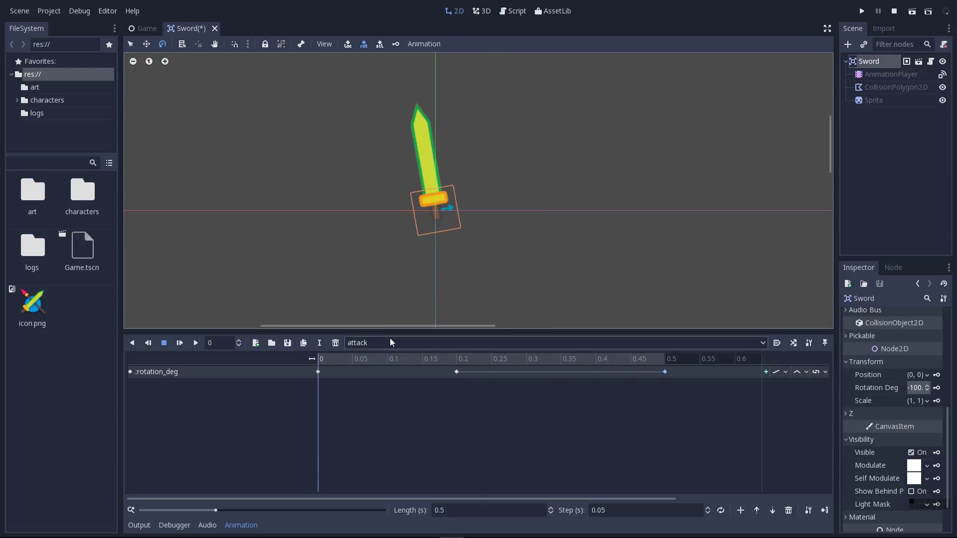
left_click_drag(325, 357, 464, 369)
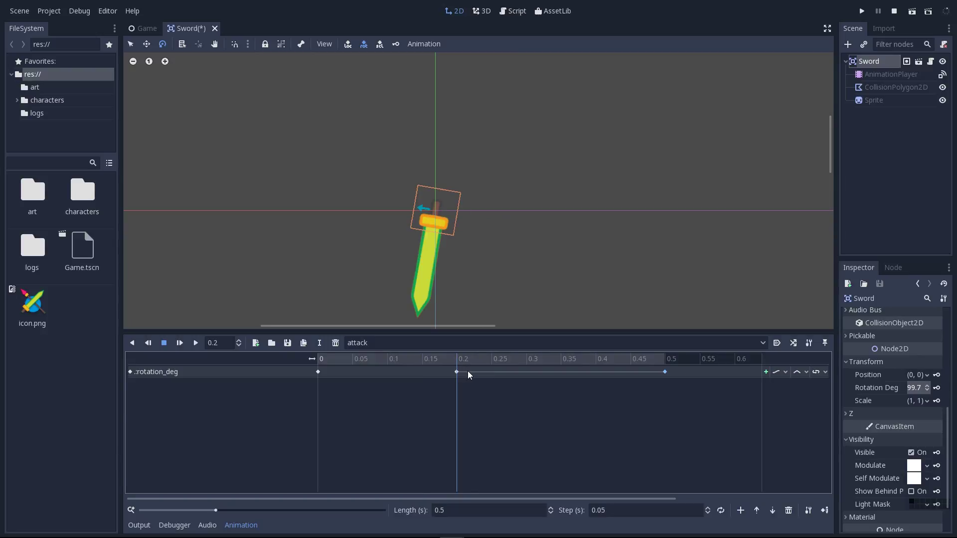
- Insert a rotation key at 0.25 s with the sword straight down at 90 degrees
left_click_drag(467, 371, 475, 373)
left_click_drag(430, 294, 444, 307)
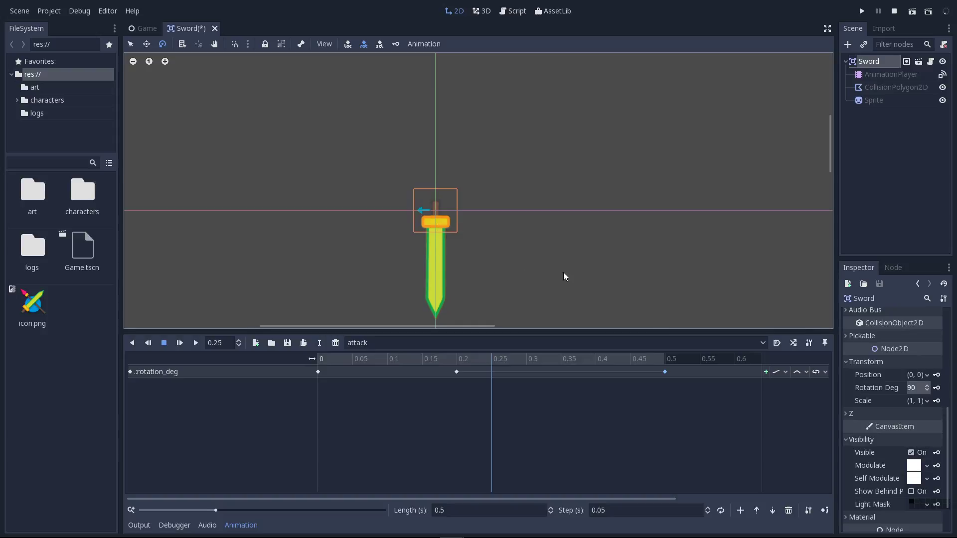
key("Insert")
left_click_drag(461, 360, 492, 359)
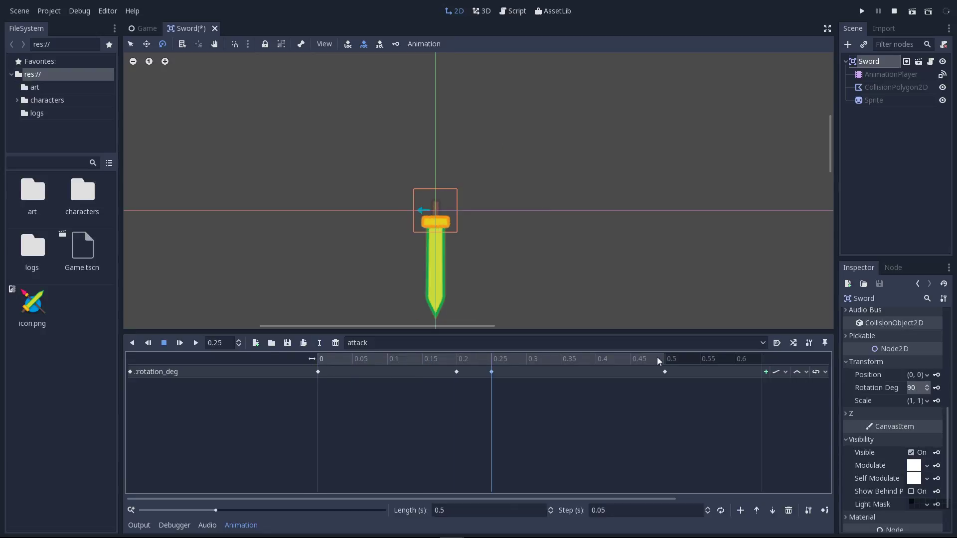
left_click(662, 359)
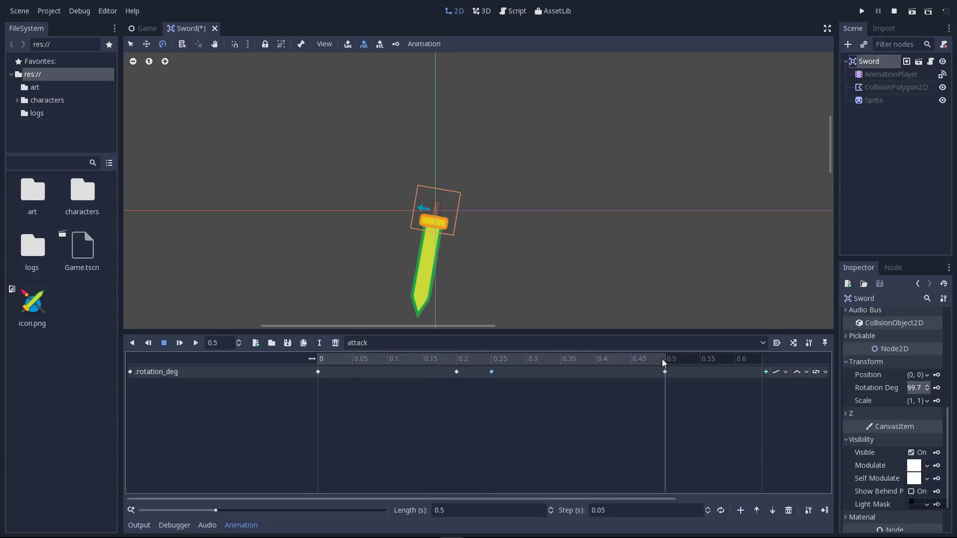
right_click(486, 369)
left_click(500, 377)
left_click(490, 360)
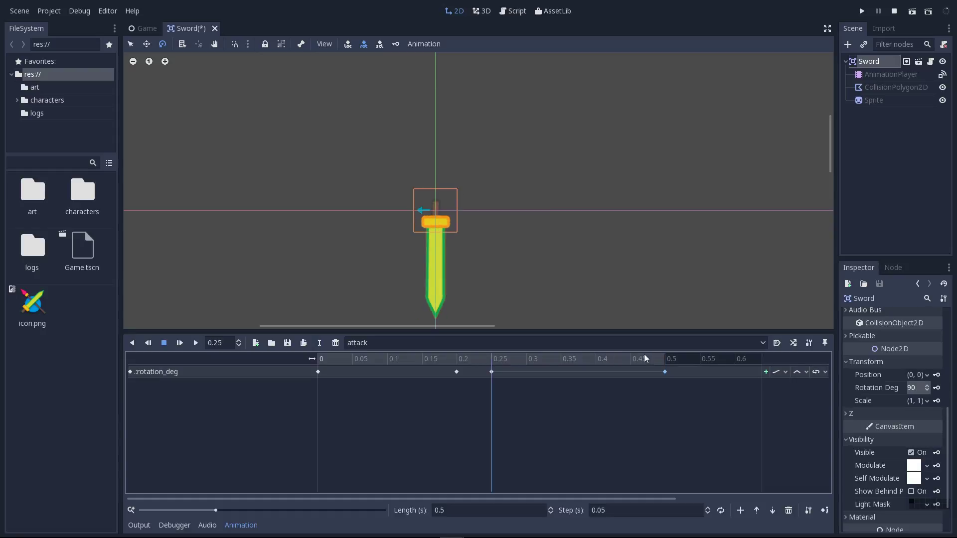
left_click(669, 358)
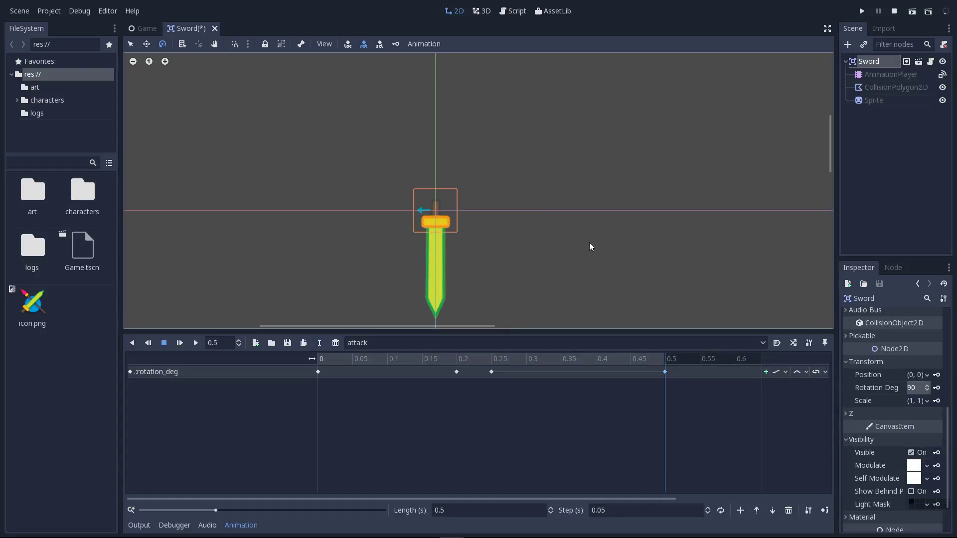
key("shift+d")
key("shift+d")
key("shift+d")
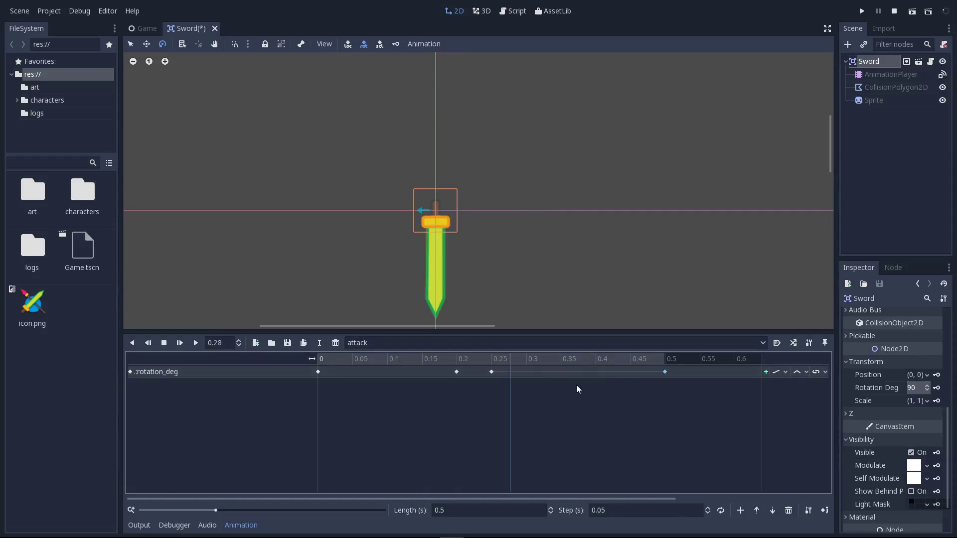
key("shift+d")
left_click_drag(330, 356, 458, 368)
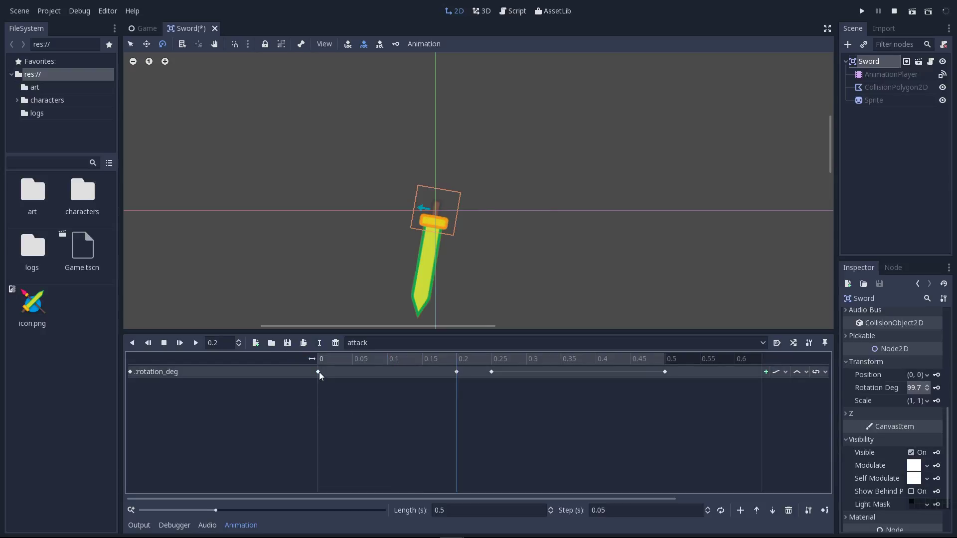
left_click(823, 511)
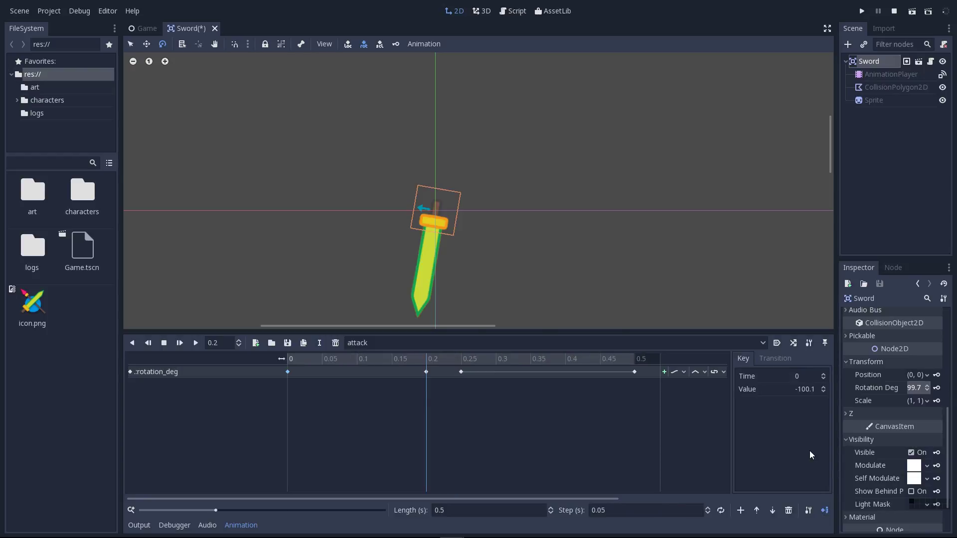
- Give the first rotation key an ease-out easing curve and replay the attack to check it
left_click(776, 359)
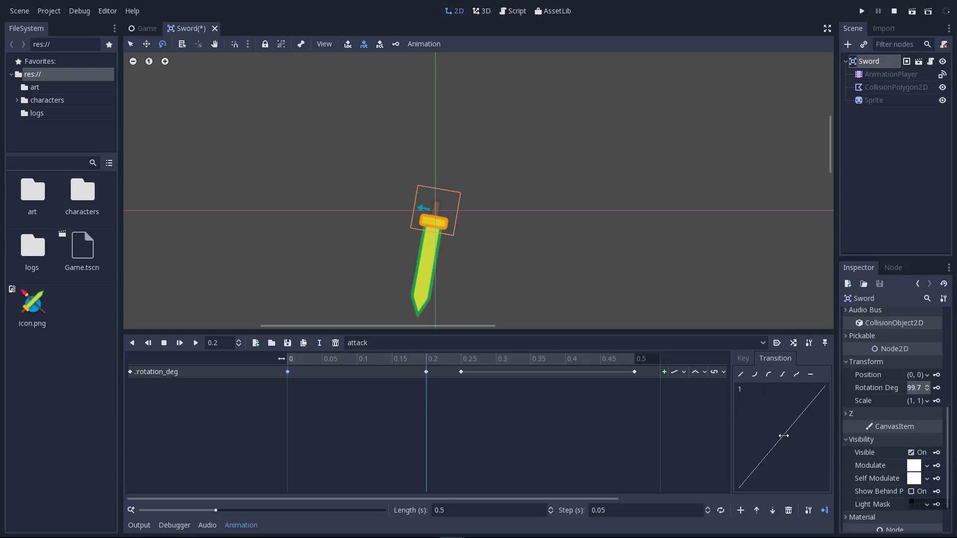
left_click_drag(783, 436, 773, 433)
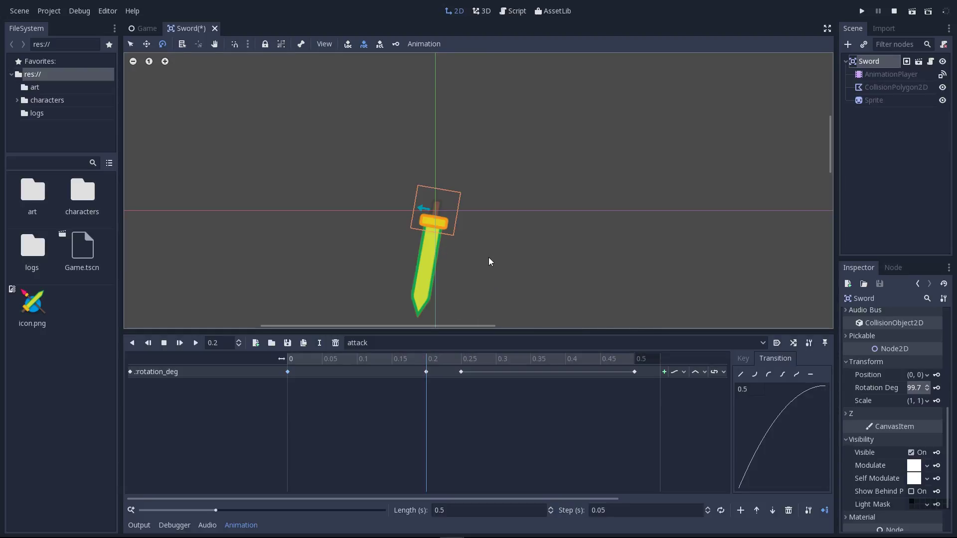
key("shift+d")
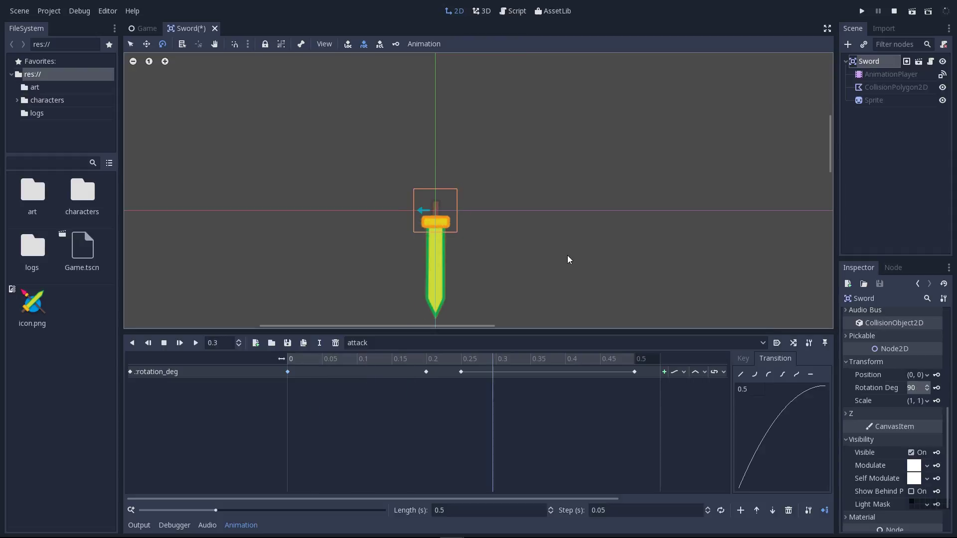
key("shift+d")
key("shift+d")
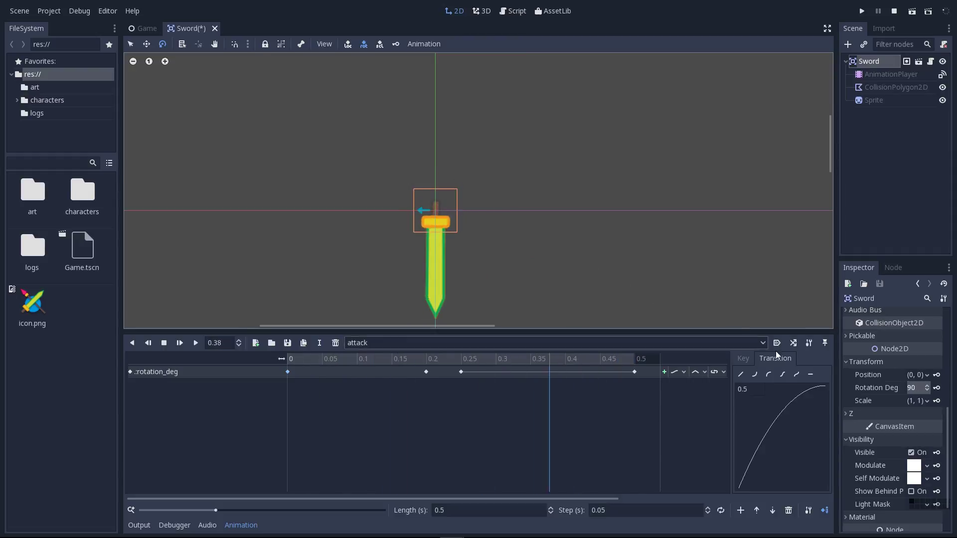
left_click_drag(763, 428, 769, 432)
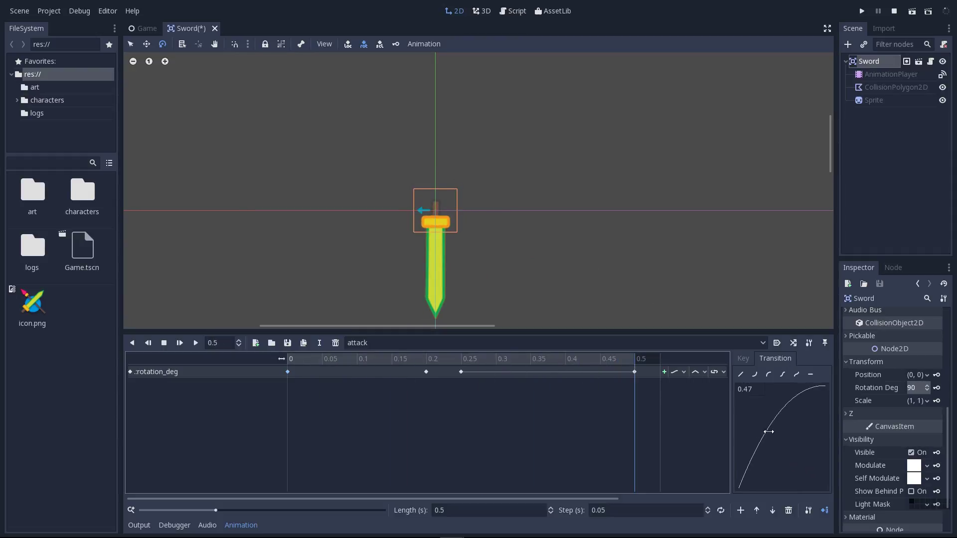
key("shift+d")
- Try steeper ease-in curves up to 3.55, then settle the easing back at 0.38 ease-out
left_click_drag(769, 432, 791, 444)
key("shift+d")
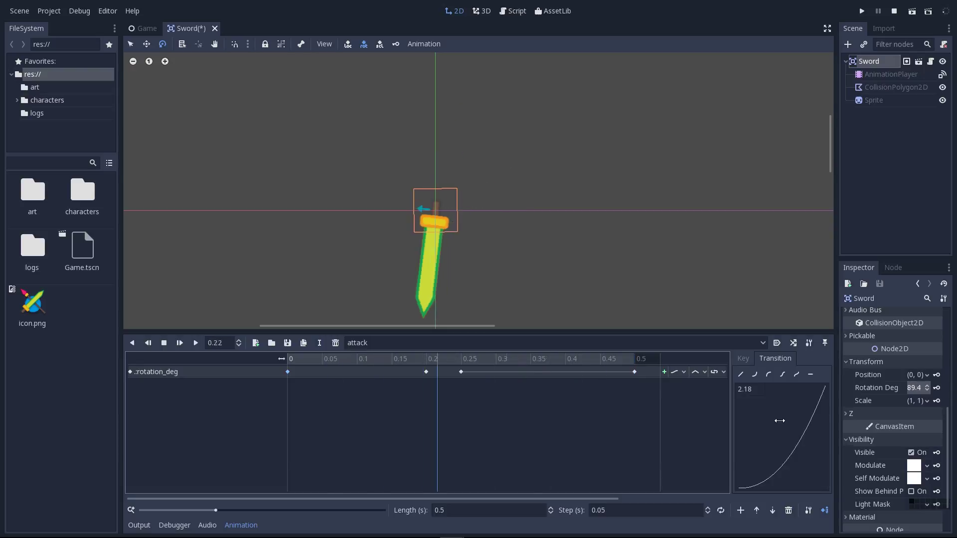
key("shift+d")
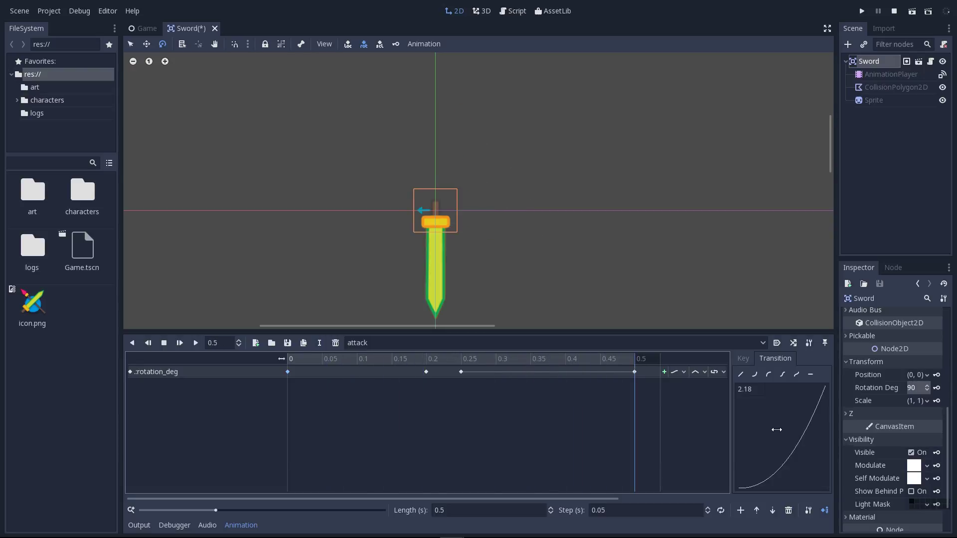
left_click_drag(775, 428, 780, 432)
key("shift+d")
key("shift+d")
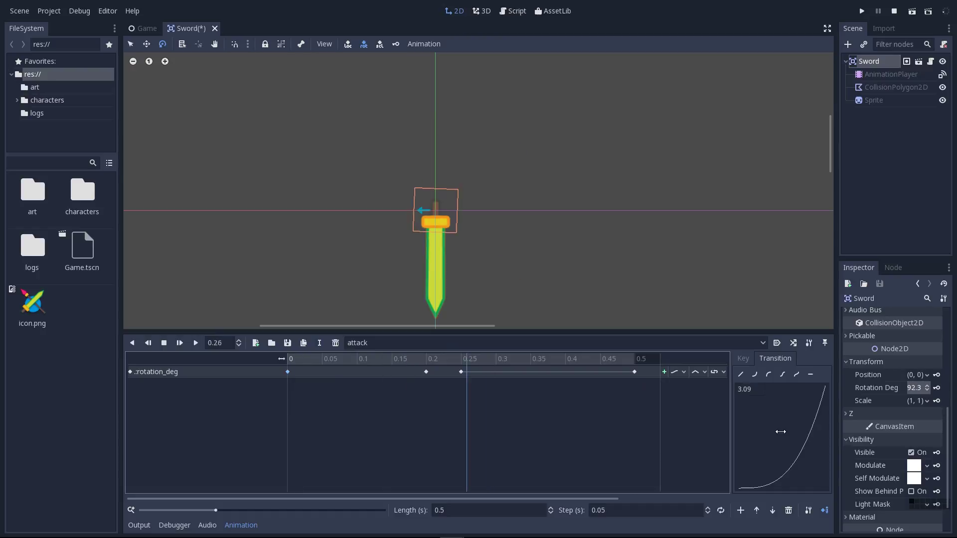
left_click_drag(782, 431, 783, 433)
key("shift+d")
key("shift+d")
key("shift+d")
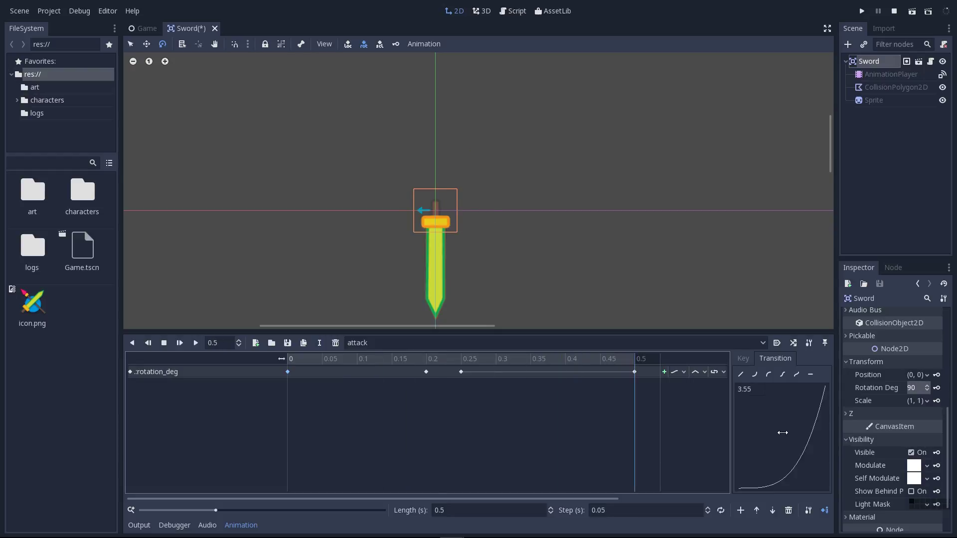
key("shift+d")
key("shift+d")
left_click_drag(776, 448, 741, 445)
key("shift+d")
key("shift+d")
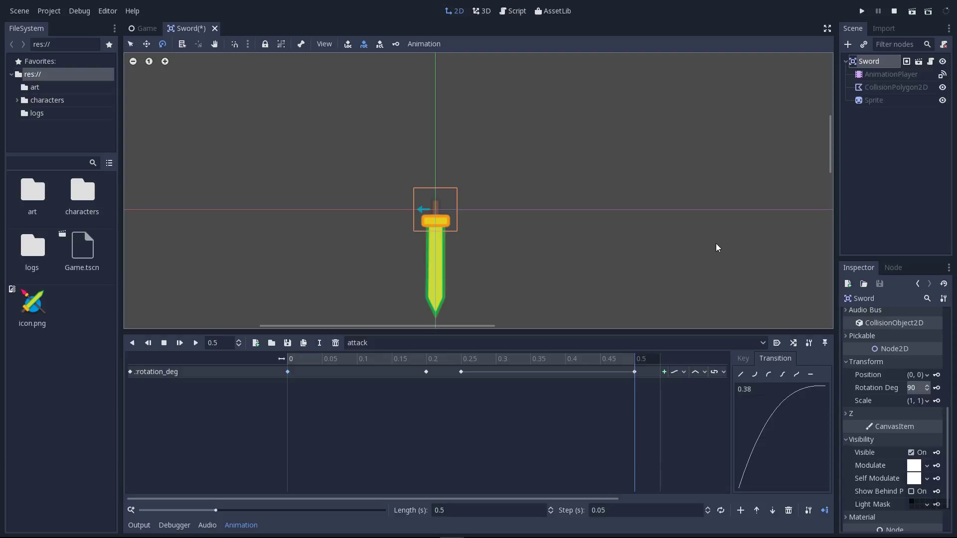
- Scrub the attack animation back to 0 s and select the Sprite node
key("a")
left_click_drag(290, 360, 368, 365)
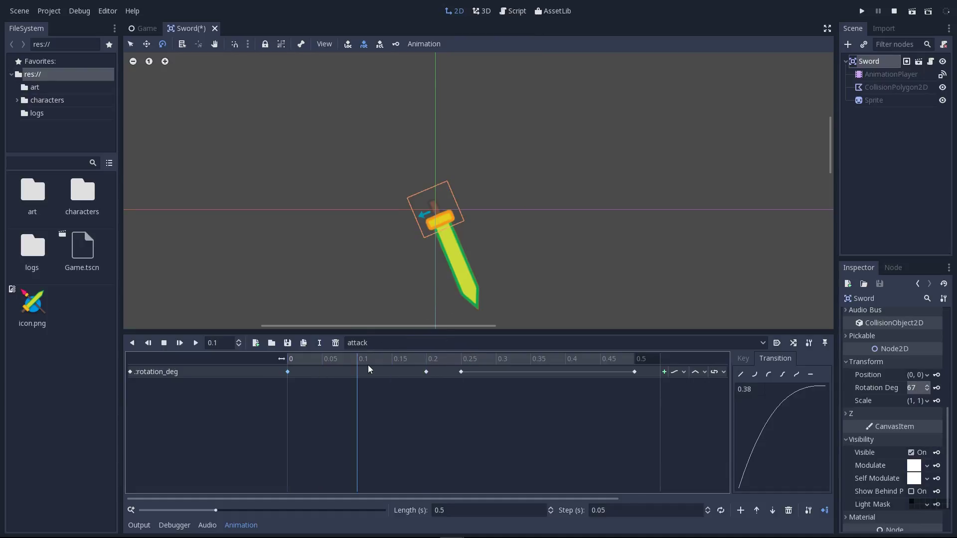
left_click_drag(370, 374, 288, 364)
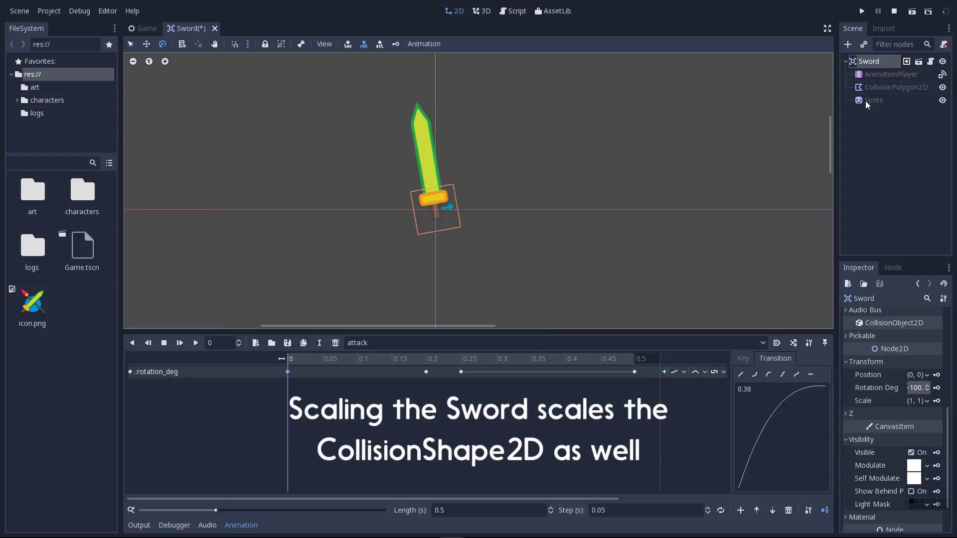
left_click(866, 101)
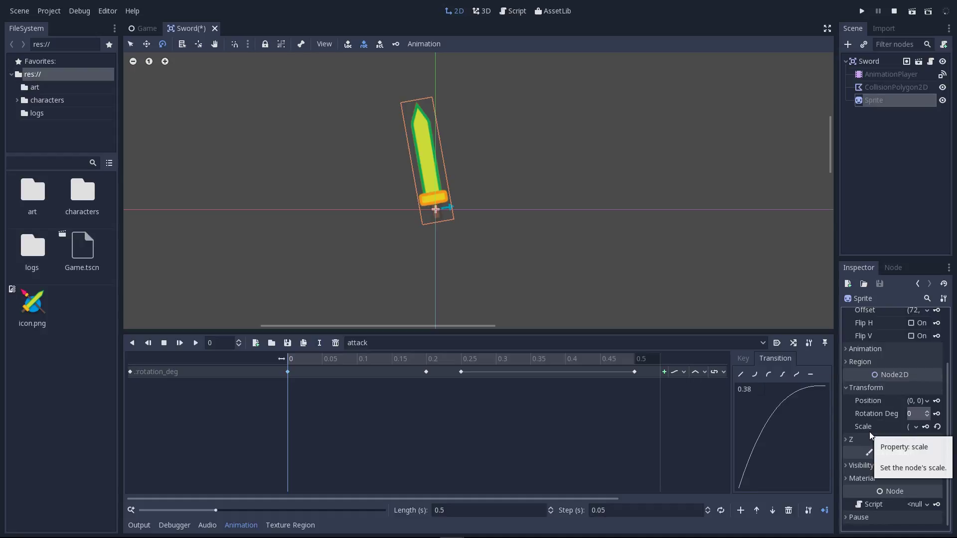
- Key the Sprite's scale at 0 s, then enlarge it to (1.3, 1.3) at 0.1 s
left_click(926, 427)
mouse_move(364, 361)
left_mouse_down()
mouse_move(398, 361)
mouse_move(369, 377)
left_mouse_up()
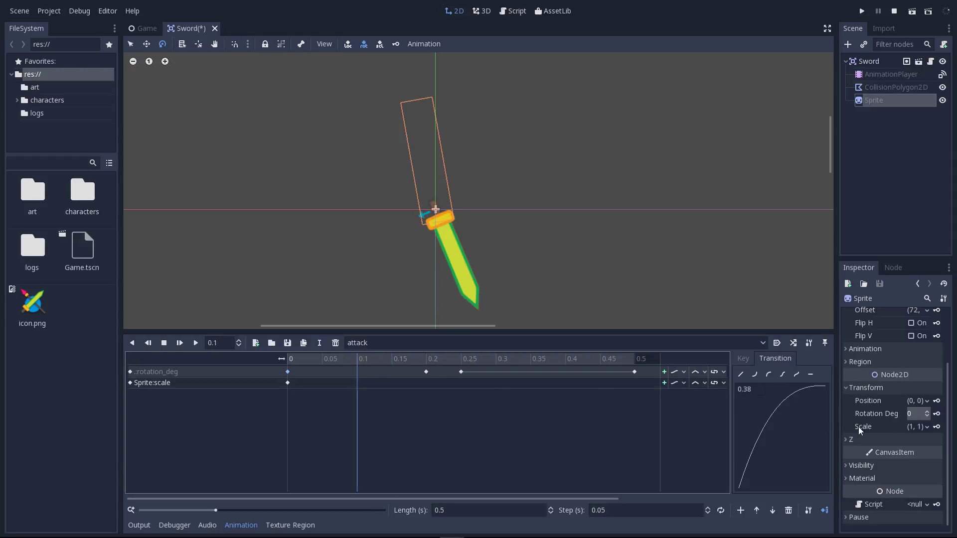
left_click(915, 429)
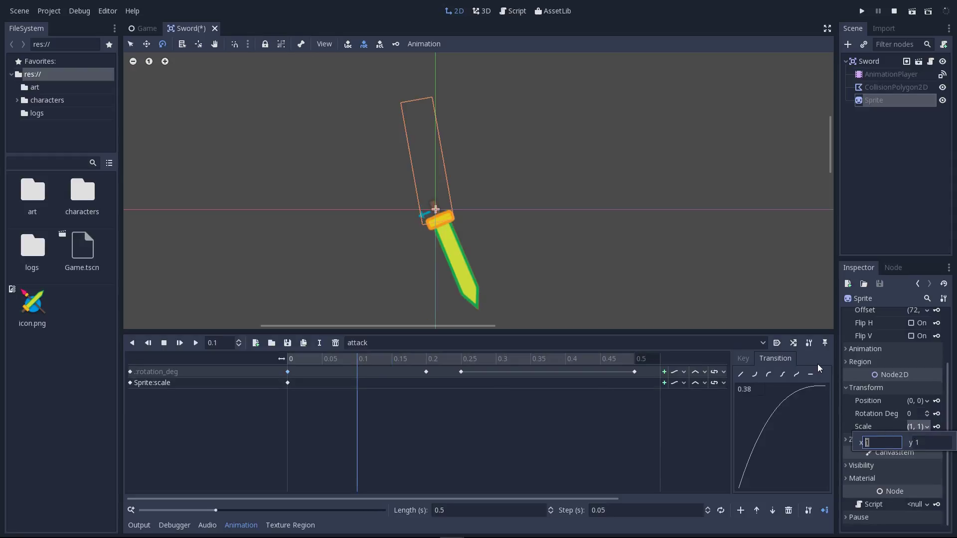
type("1.2")
key("BackSpace")
type("3")
key("Tab")
type("1.3")
key("Return")
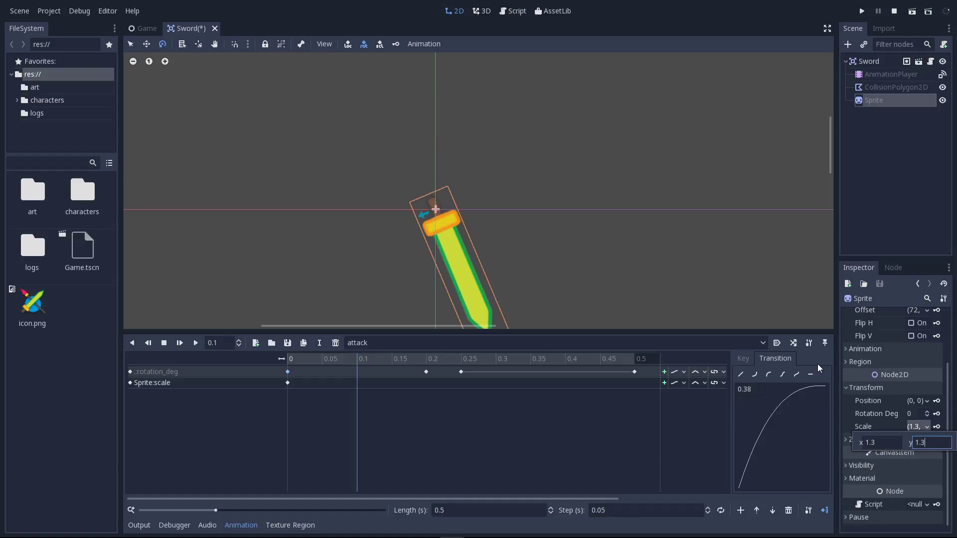
- Correct the scale x to 1.1, keep y at 1.3, and key the scale at 0.1 s
key("shift+Tab")
type("1")
key("Return")
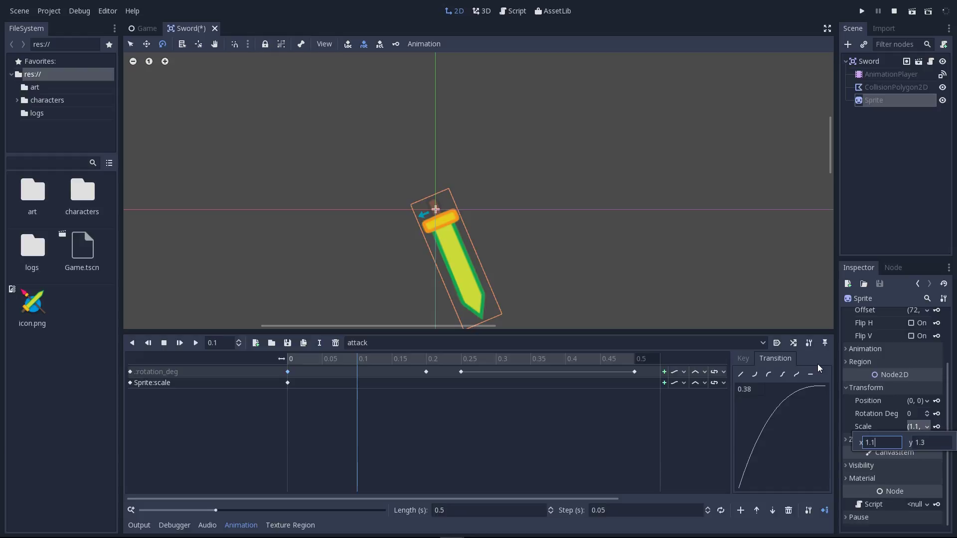
key("Tab")
left_click(893, 431)
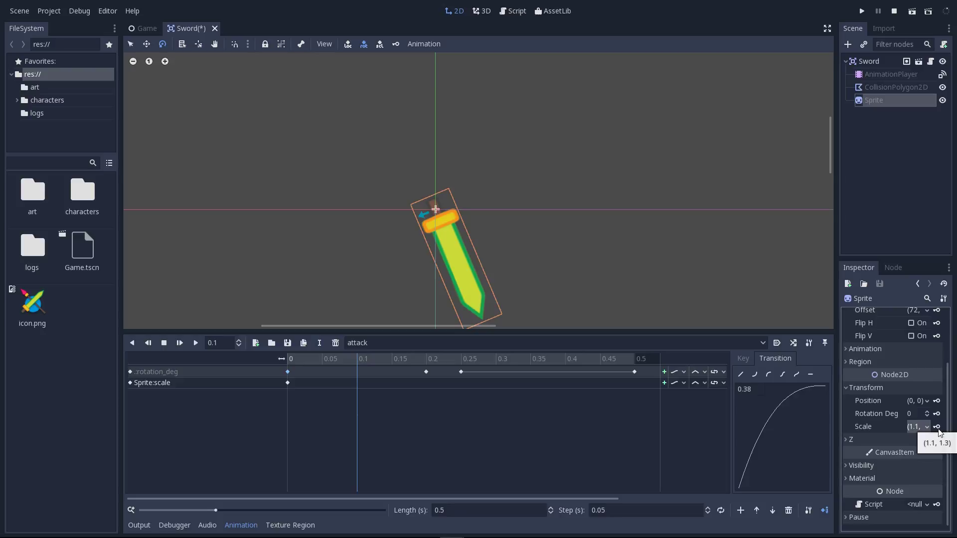
left_click(937, 427)
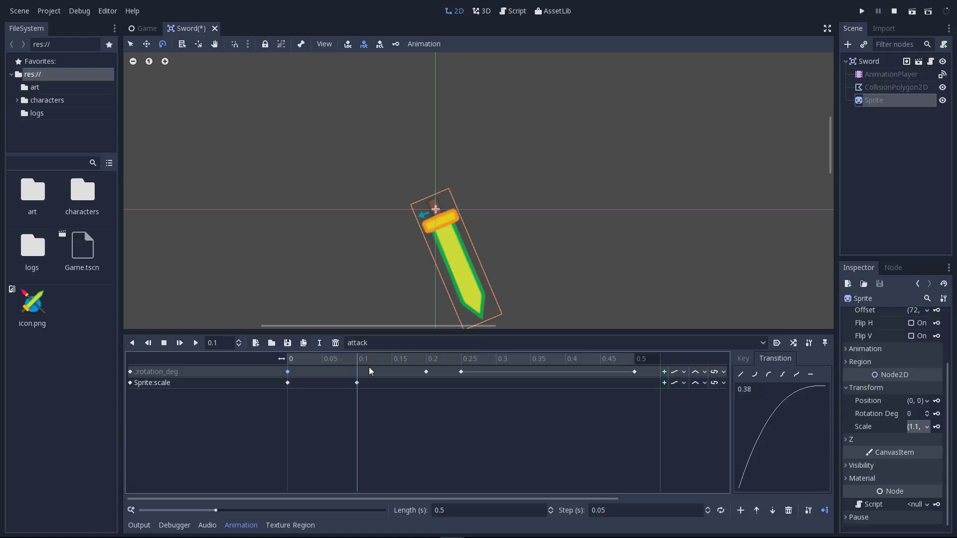
left_click_drag(354, 360, 454, 387)
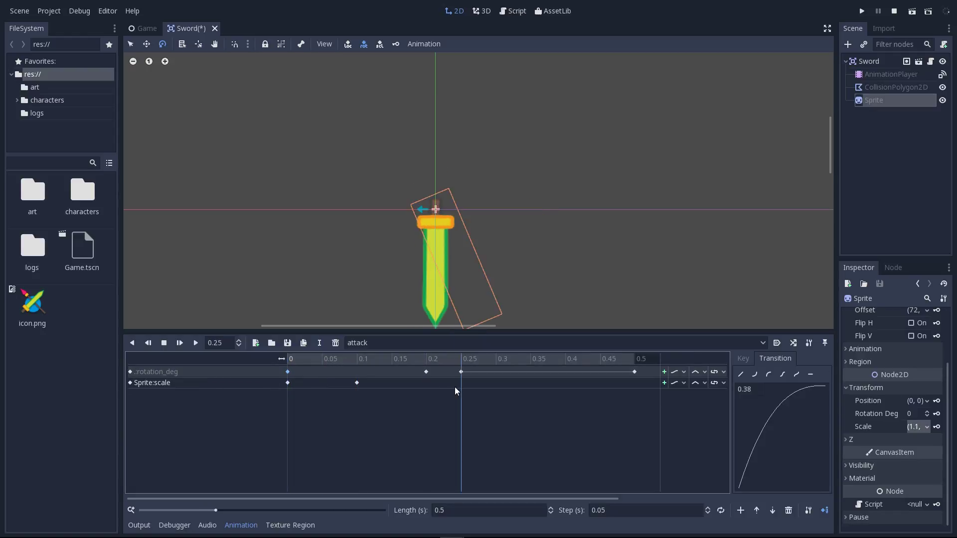
left_click(288, 383)
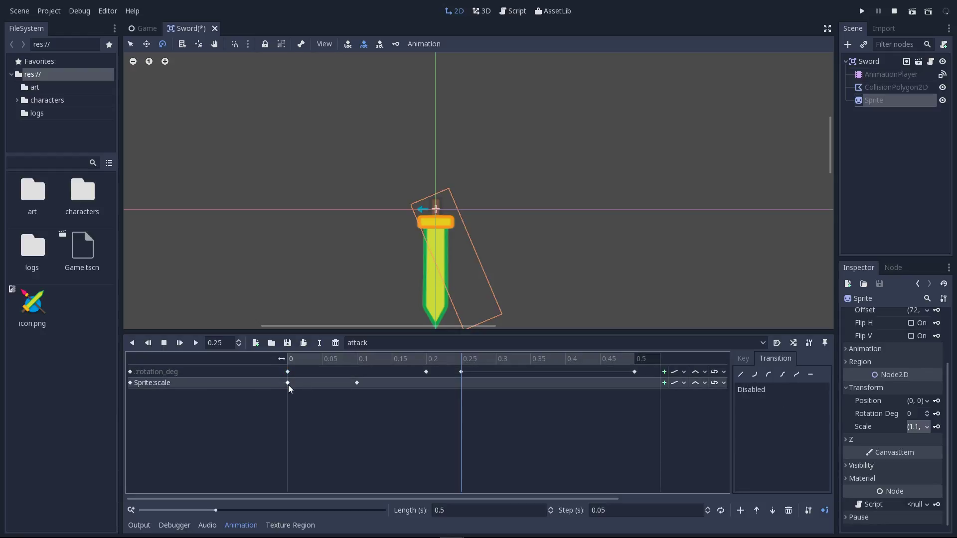
left_click(287, 384)
right_click(461, 388)
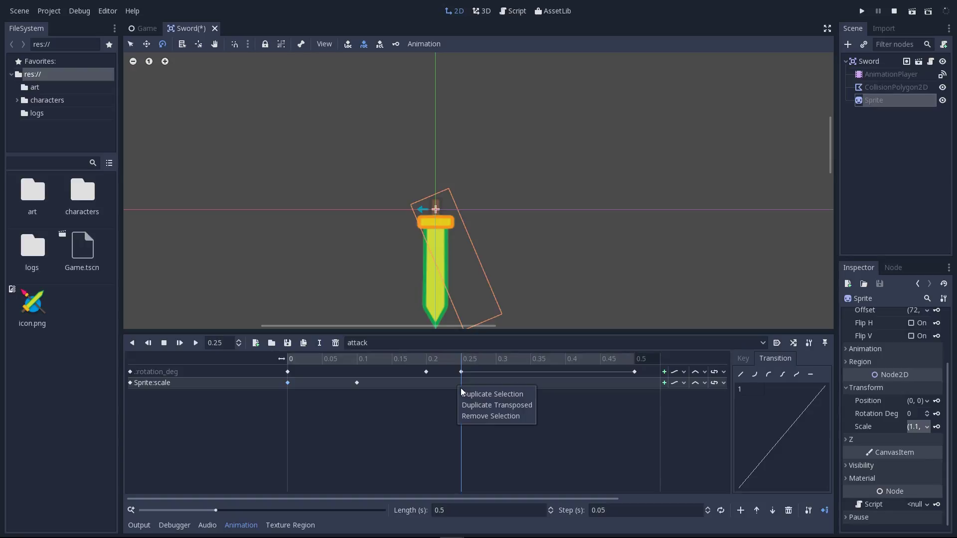
left_click(490, 395)
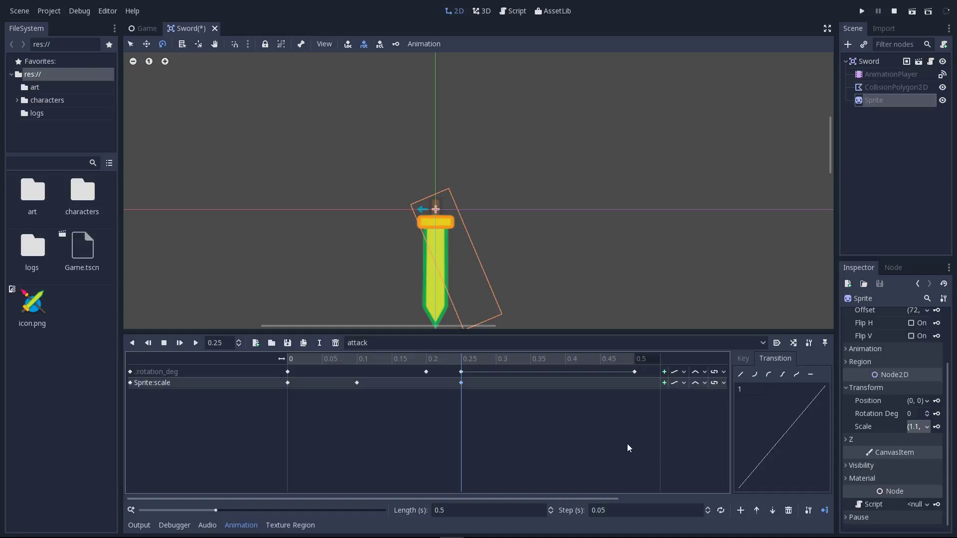
key("shift+d")
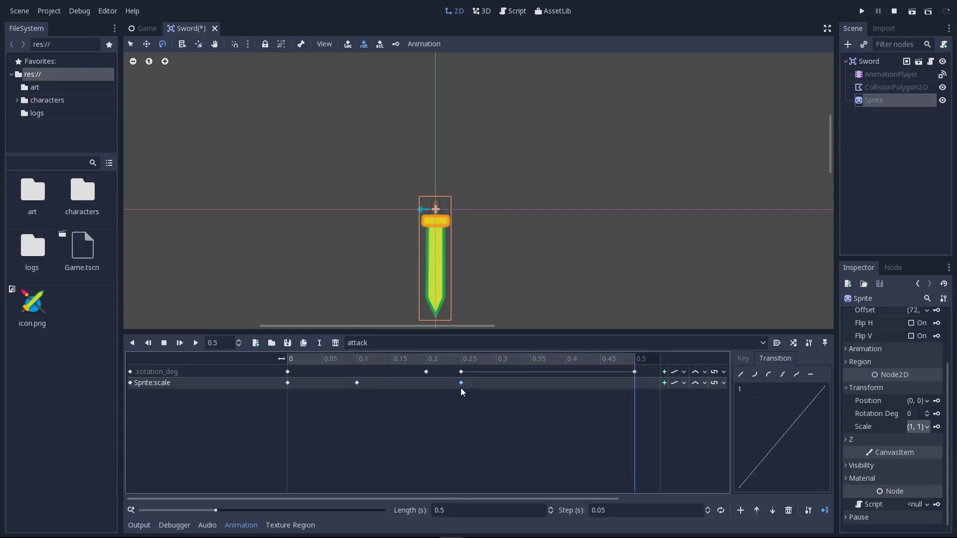
left_click_drag(461, 386, 395, 387)
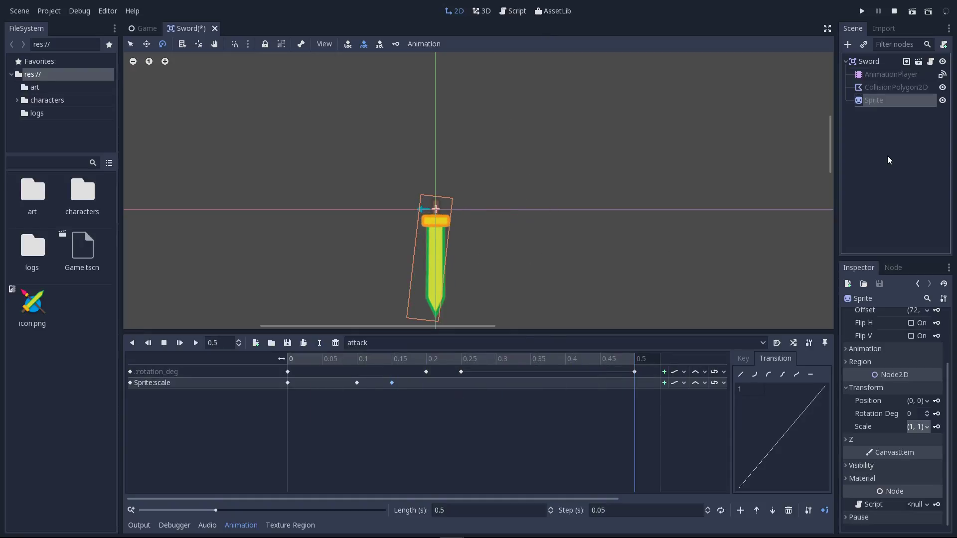
key("q")
left_click(732, 186)
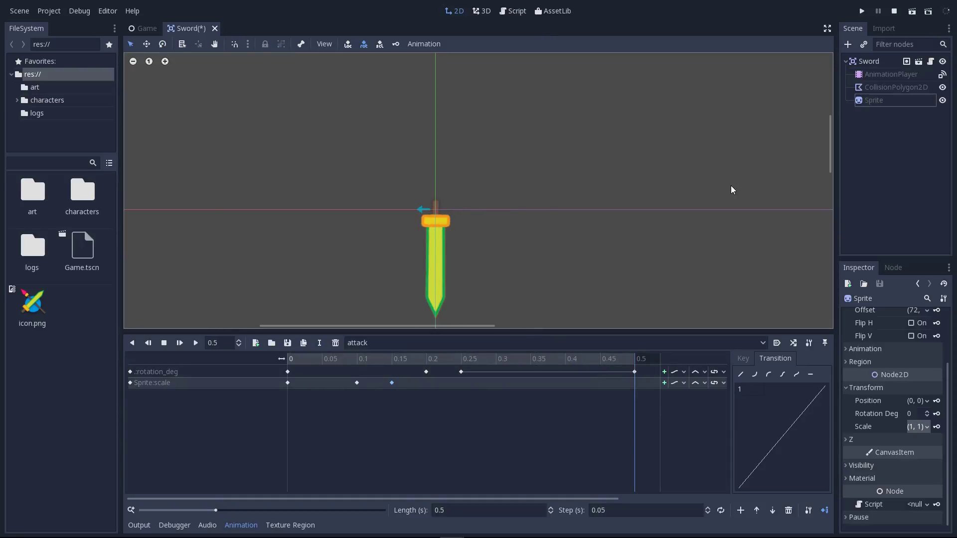
key("a")
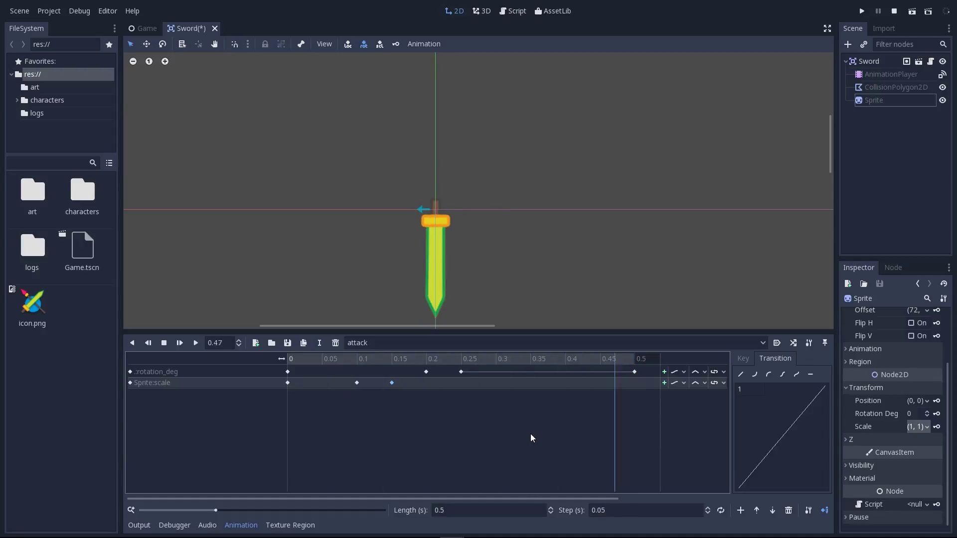
left_click_drag(295, 360, 399, 362)
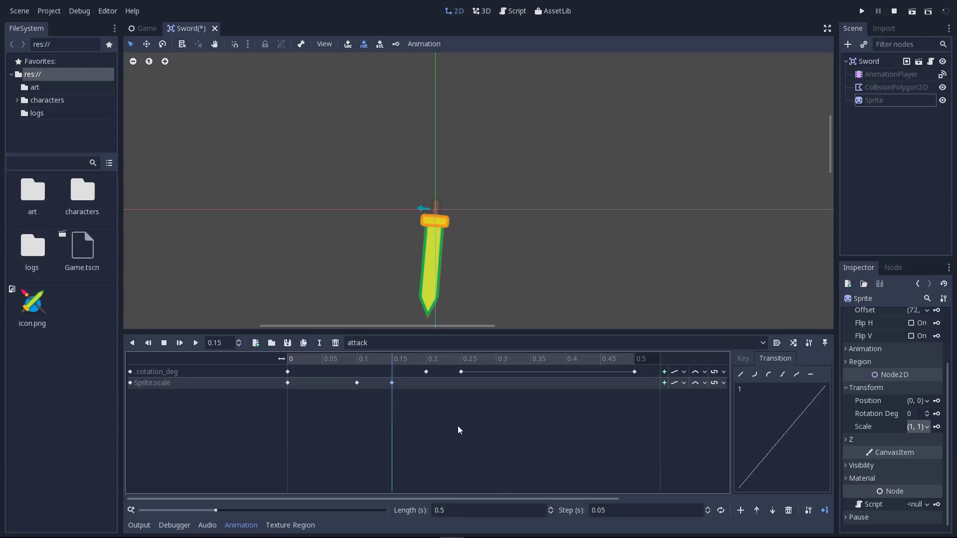
key("d")
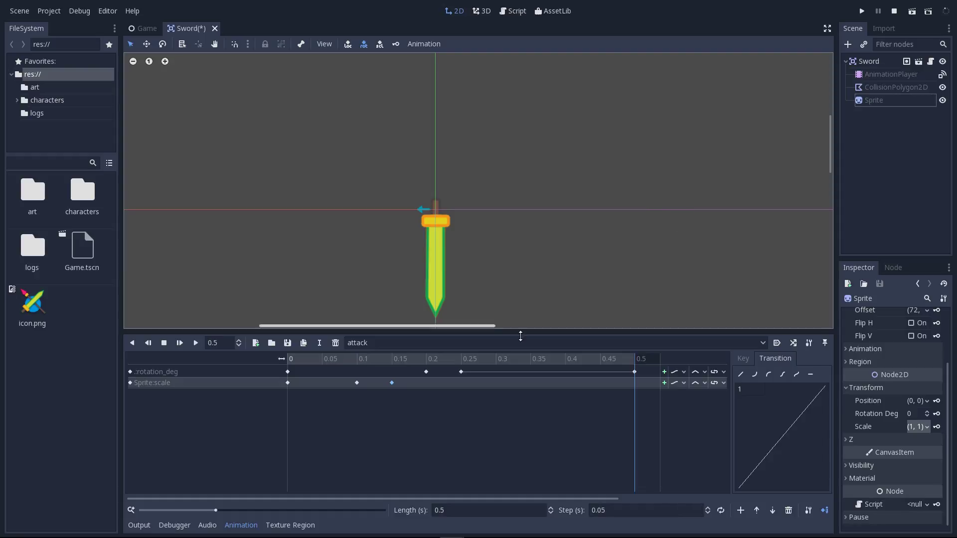
left_click(864, 64)
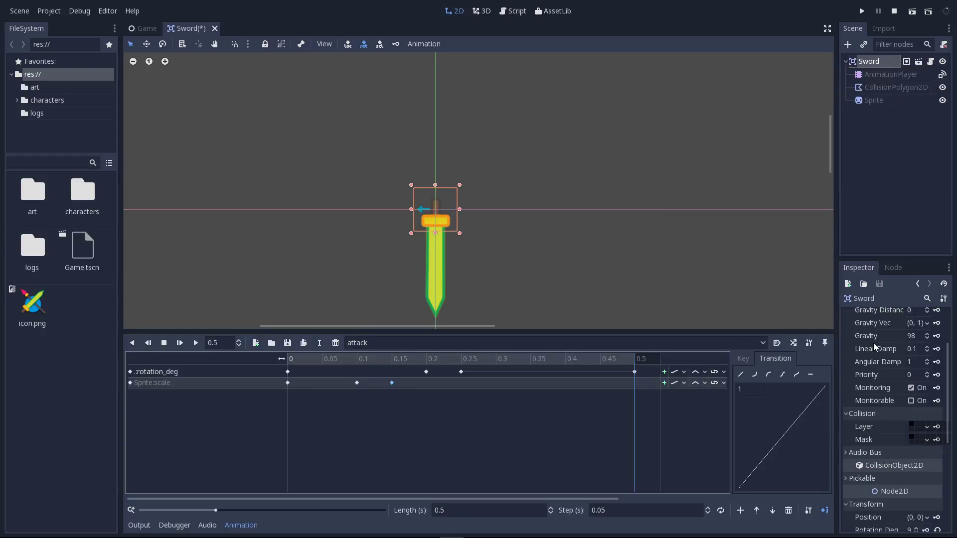
- Key the Sword's Visible property as on at 0 s
scroll(874, 344, "down", 5)
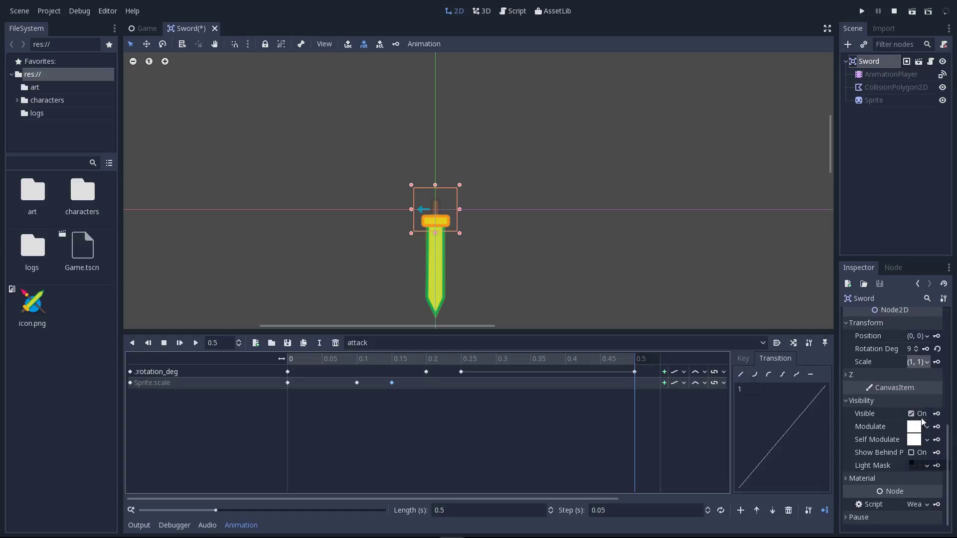
left_click_drag(319, 360, 279, 361)
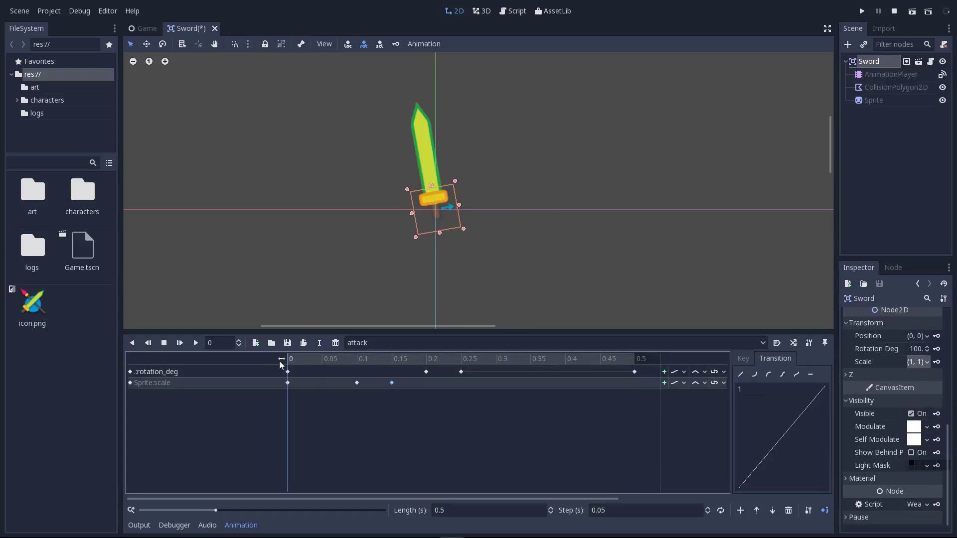
left_click(938, 415)
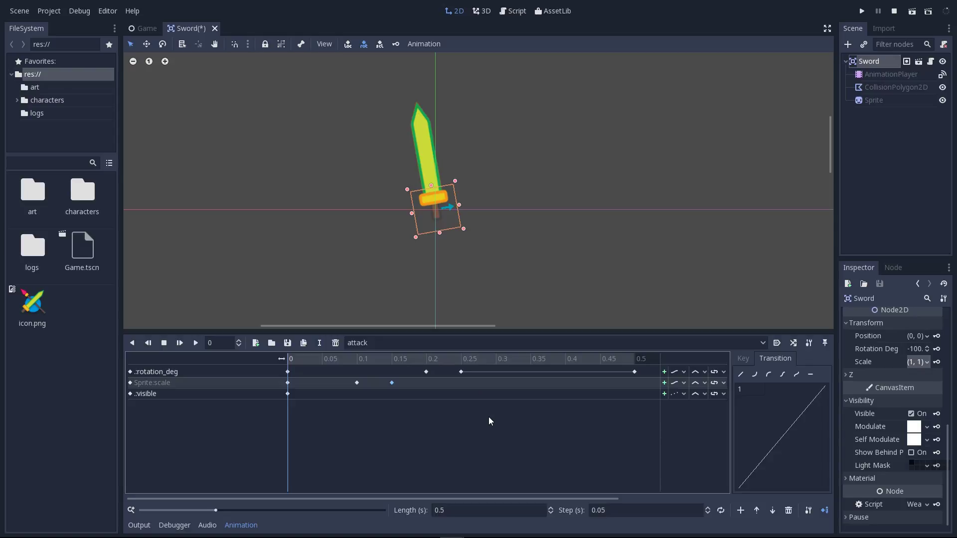
- Key Visible off at 0.5 s, then scrub through the swing to check it
left_click_drag(291, 356, 646, 368)
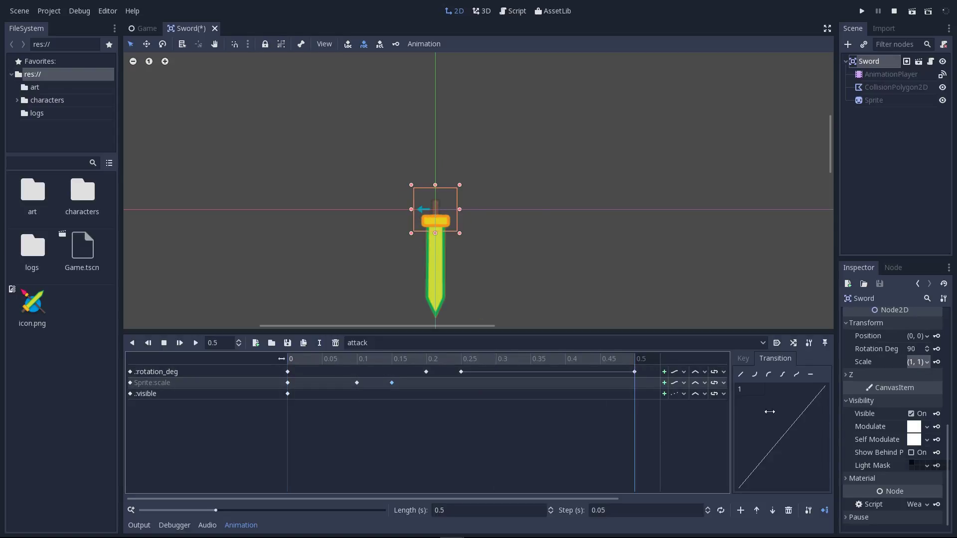
left_click(921, 414)
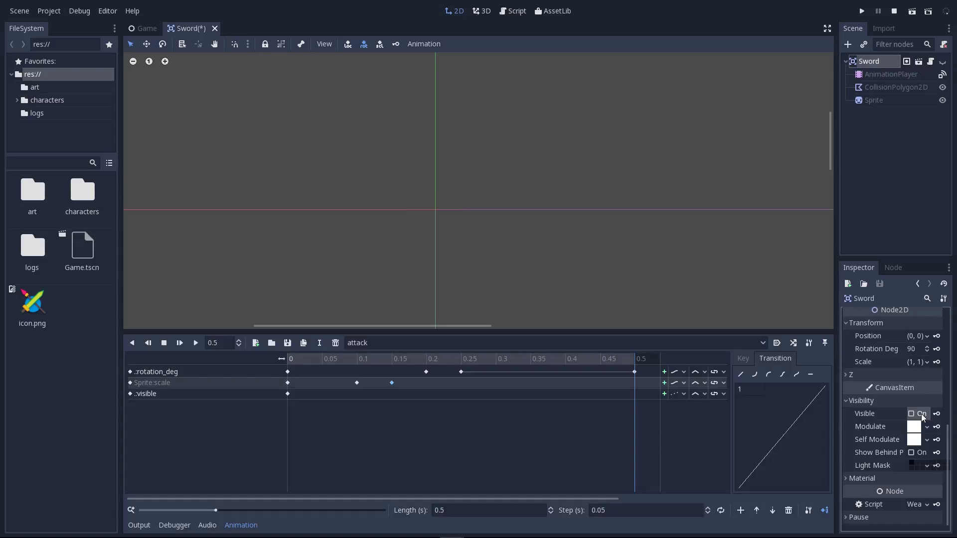
left_click(937, 415)
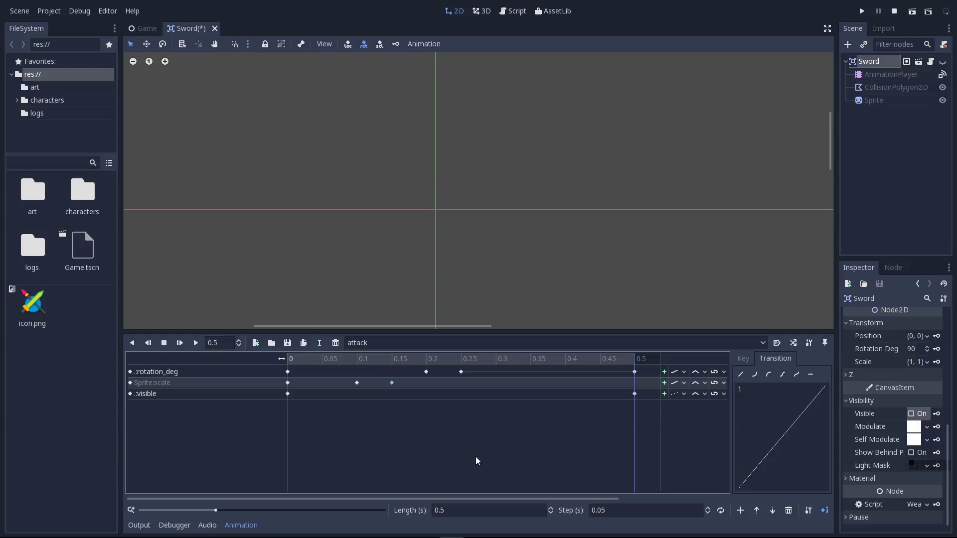
left_click(292, 363)
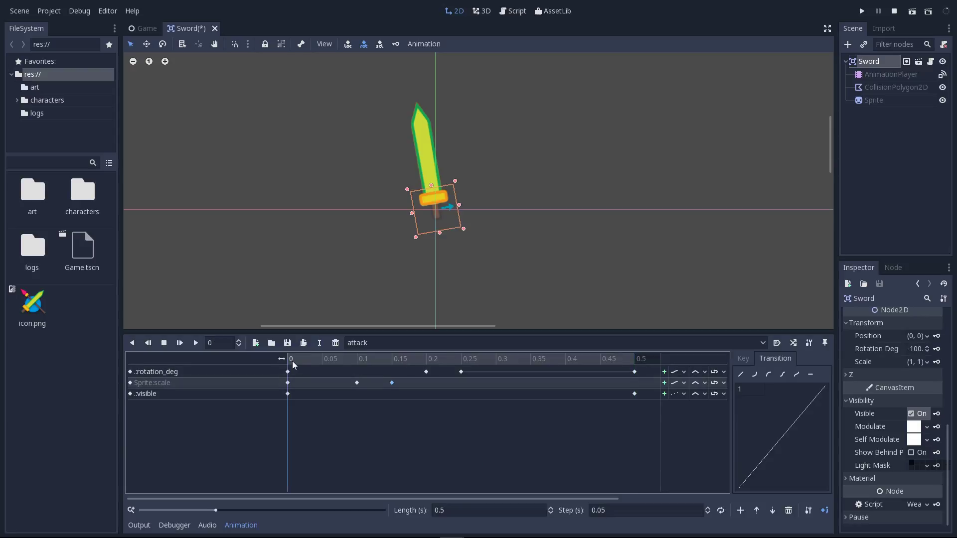
left_click_drag(293, 366, 638, 368)
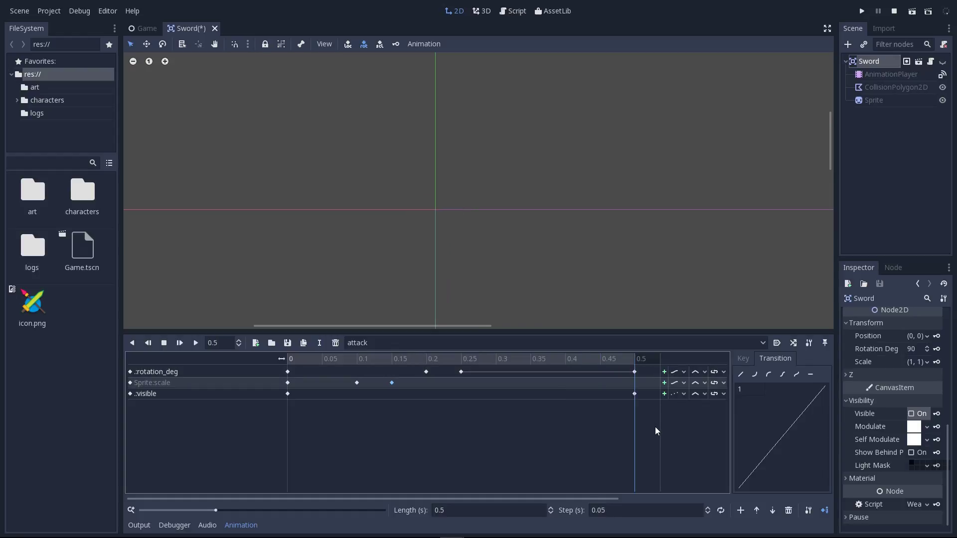
- Move the final rotation and visibility keys from 0.5 s to 0.4 s
left_click_drag(654, 427, 620, 387)
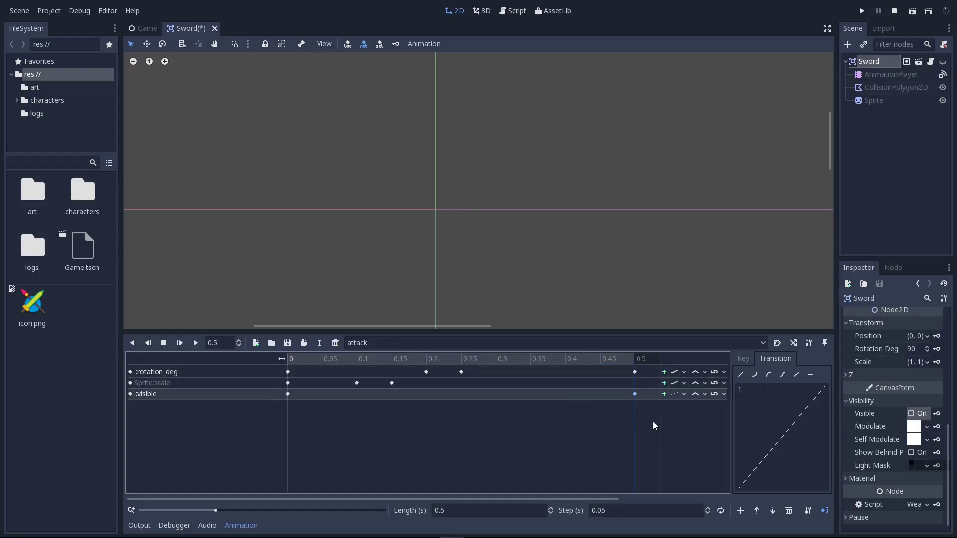
left_click_drag(653, 422, 591, 354)
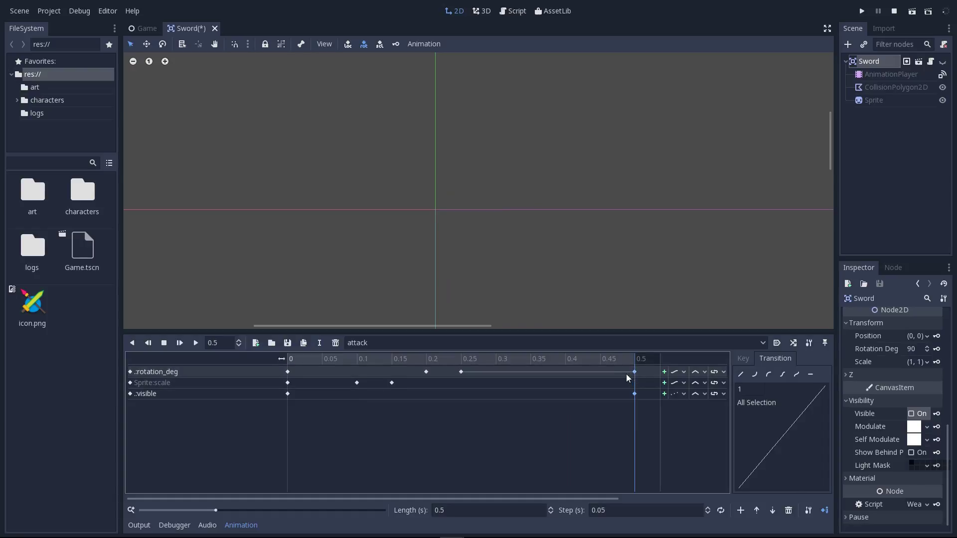
left_click_drag(564, 377, 565, 377)
- Set the attack animation's Length to 0.4 s
left_click(489, 511)
key("BackSpace")
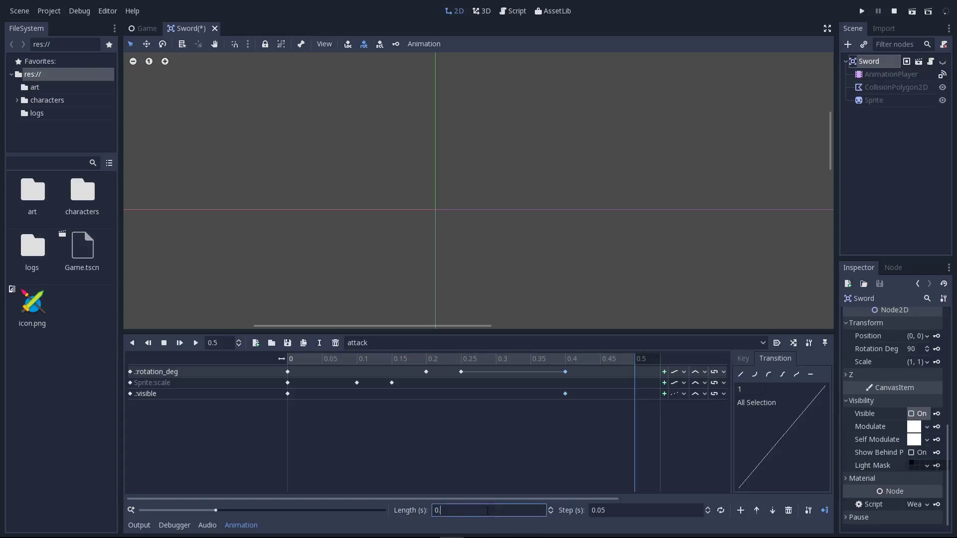
type("4")
key("Return")
- Play the shortened animation and scrub around its end to verify it
key("shift+d")
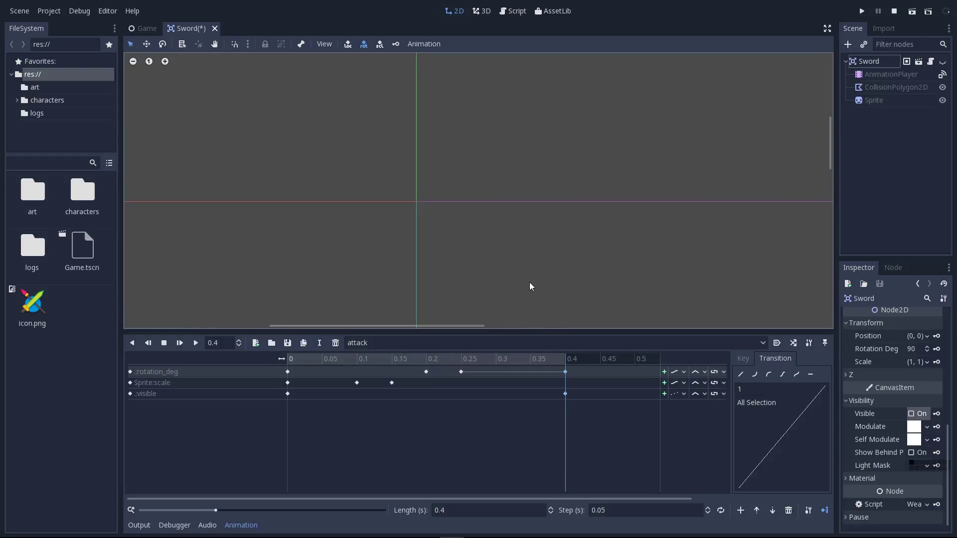
left_click(466, 359)
mouse_move(479, 358)
left_mouse_down()
mouse_move(568, 354)
mouse_move(463, 357)
left_mouse_up()
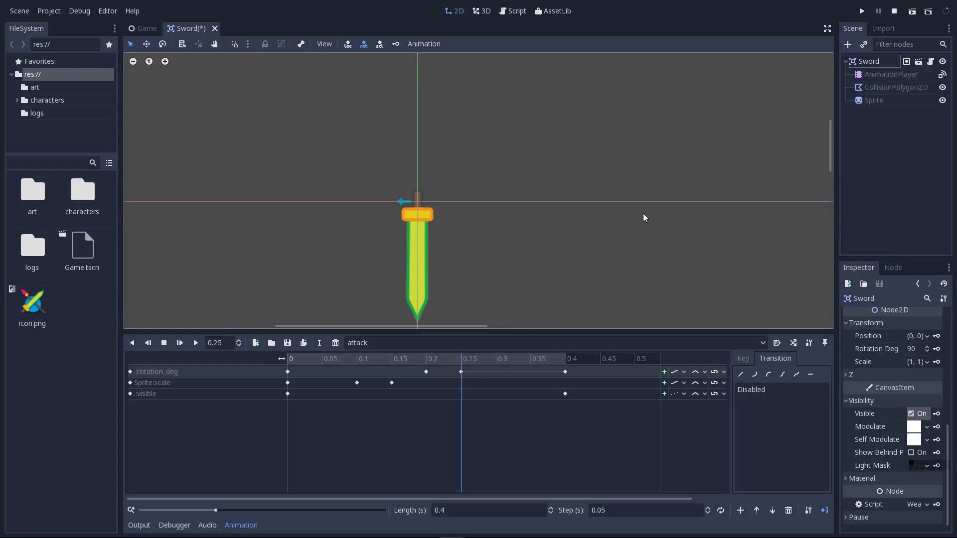
key("shift+d")
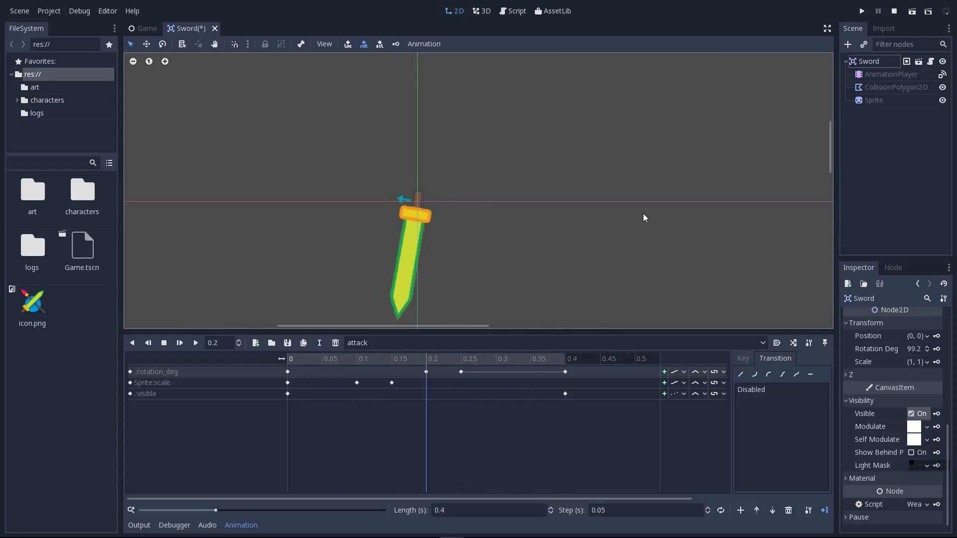
scroll(861, 431, "up", 5)
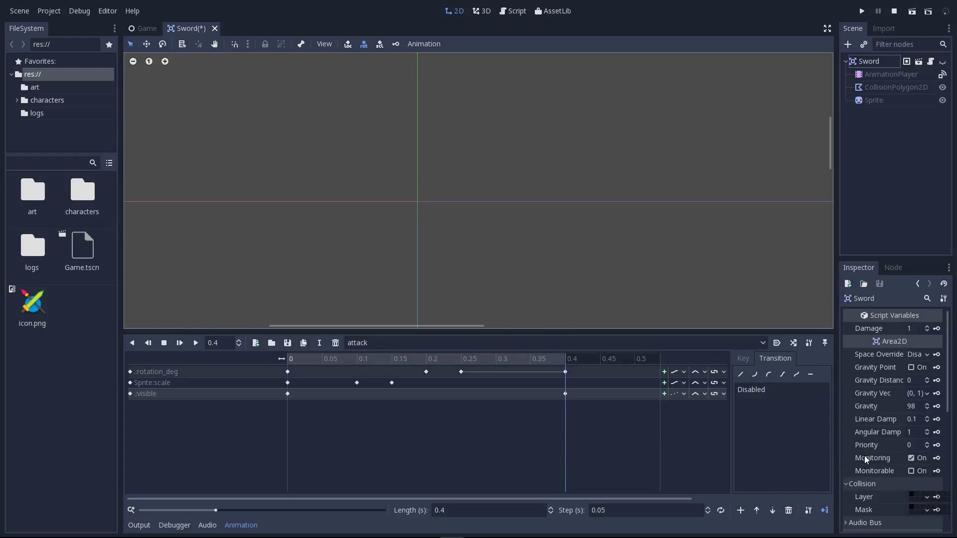
- Key Monitoring off at 0.4 s and on at 0 s
left_click(920, 459)
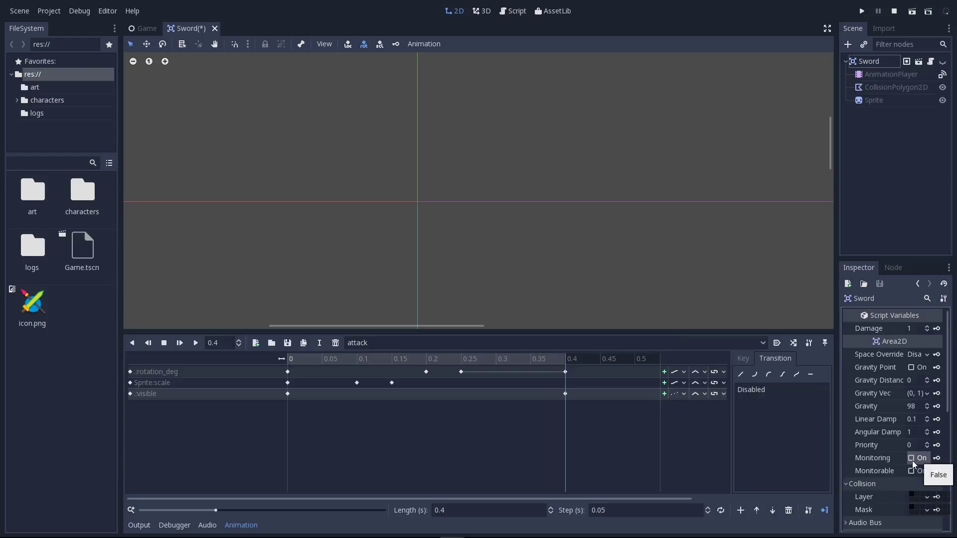
left_click(939, 459)
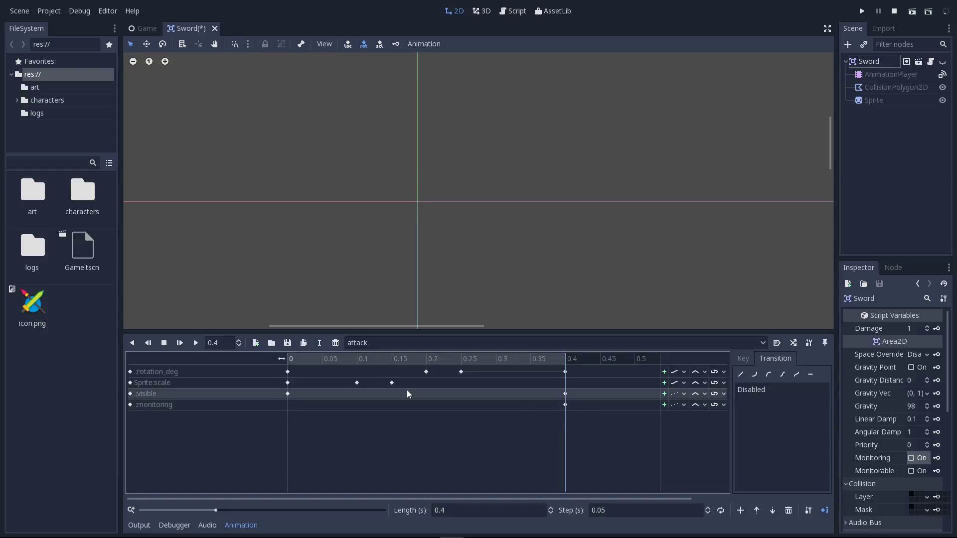
mouse_move(297, 358)
left_mouse_down()
mouse_move(307, 361)
mouse_move(271, 361)
mouse_move(279, 362)
left_mouse_up()
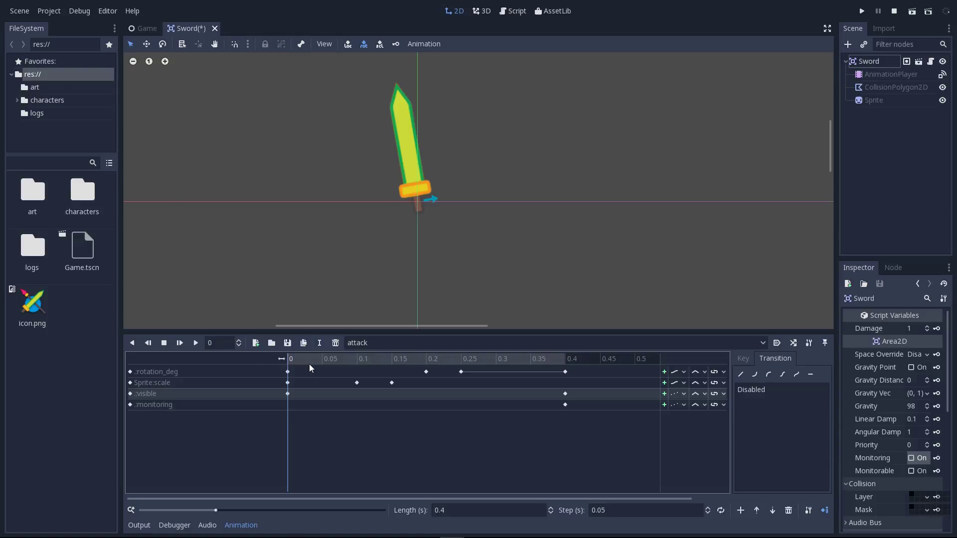
left_click(912, 458)
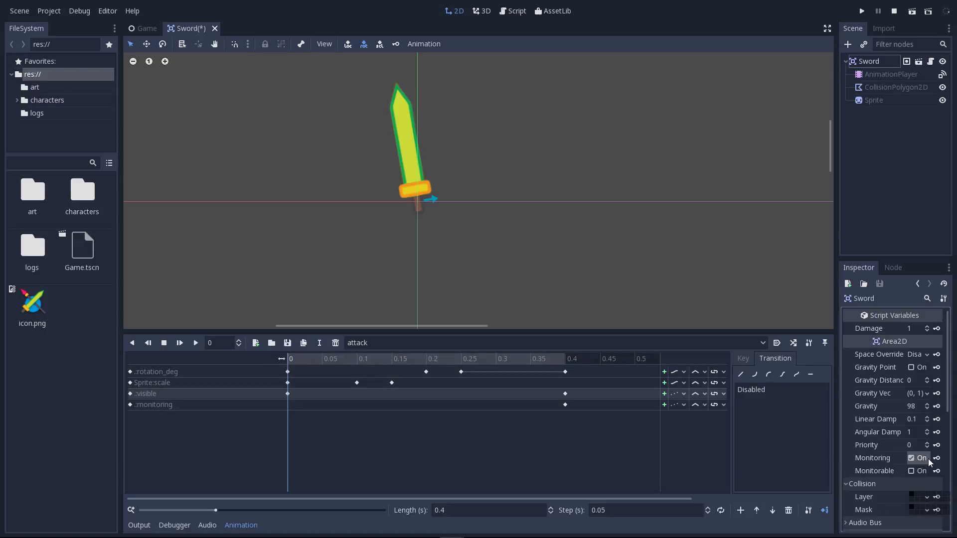
left_click(937, 459)
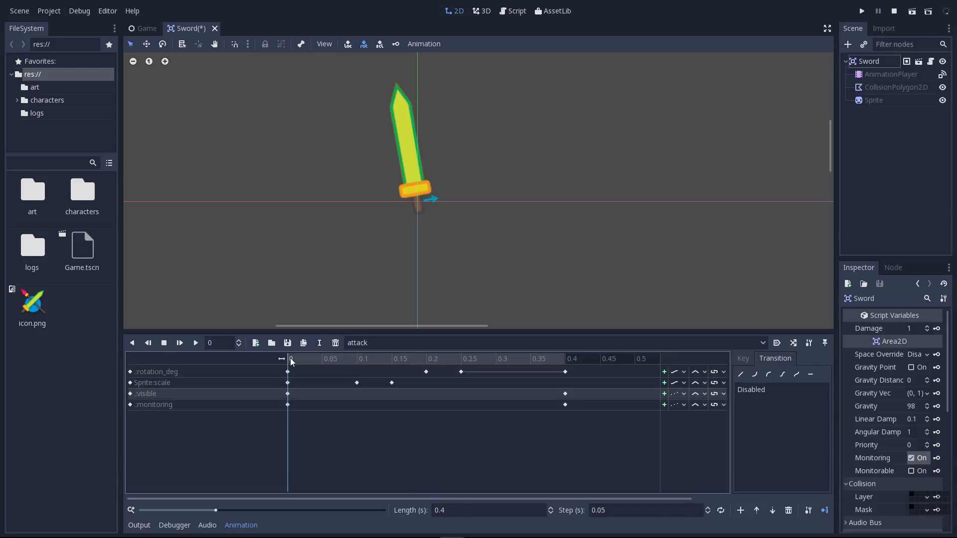
- Scrub and play the attack animation to verify the monitoring toggle
left_click_drag(292, 358, 578, 379)
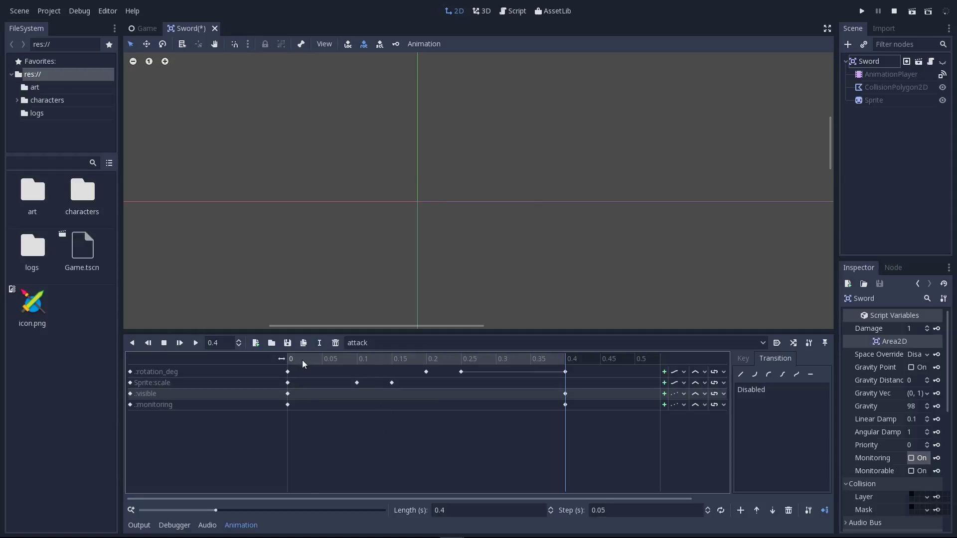
left_click_drag(302, 360, 275, 346)
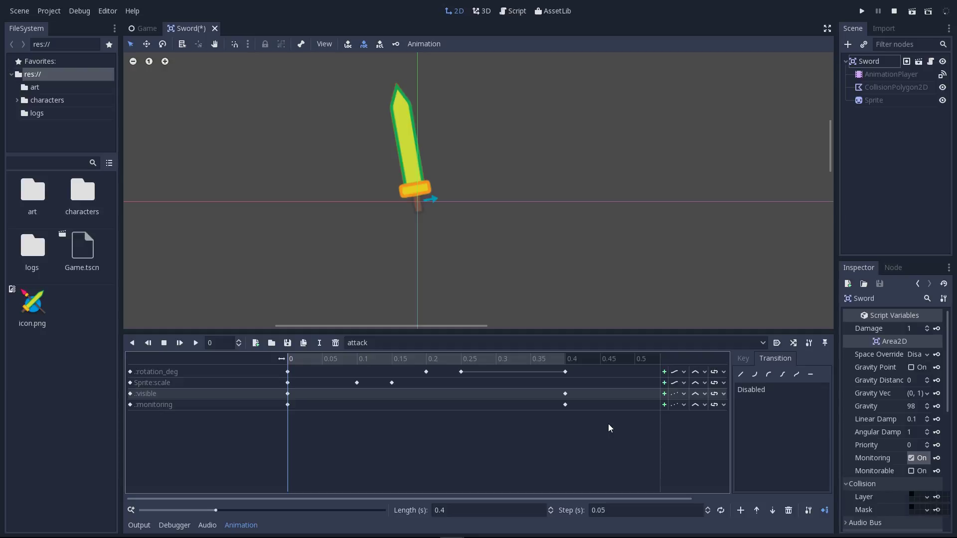
key("shift+d")
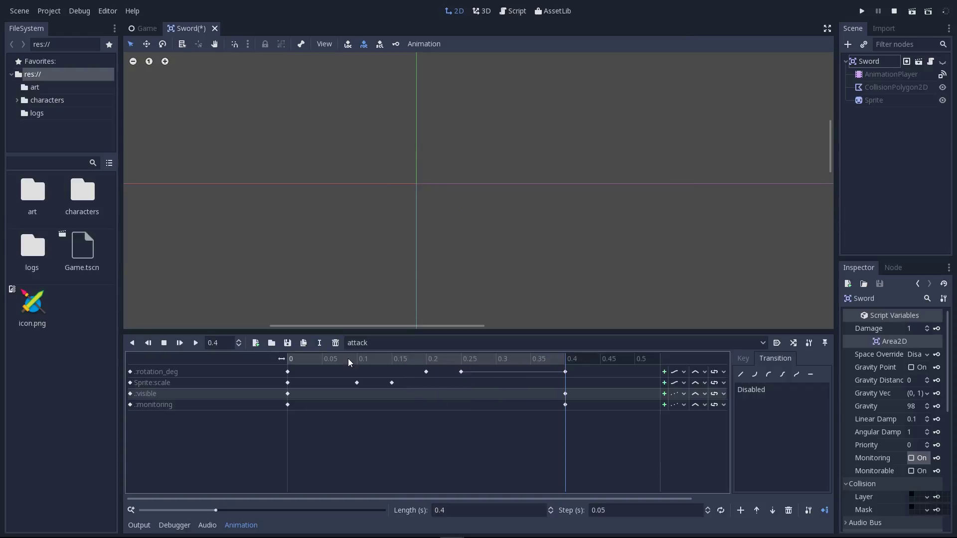
left_click_drag(348, 358, 387, 357)
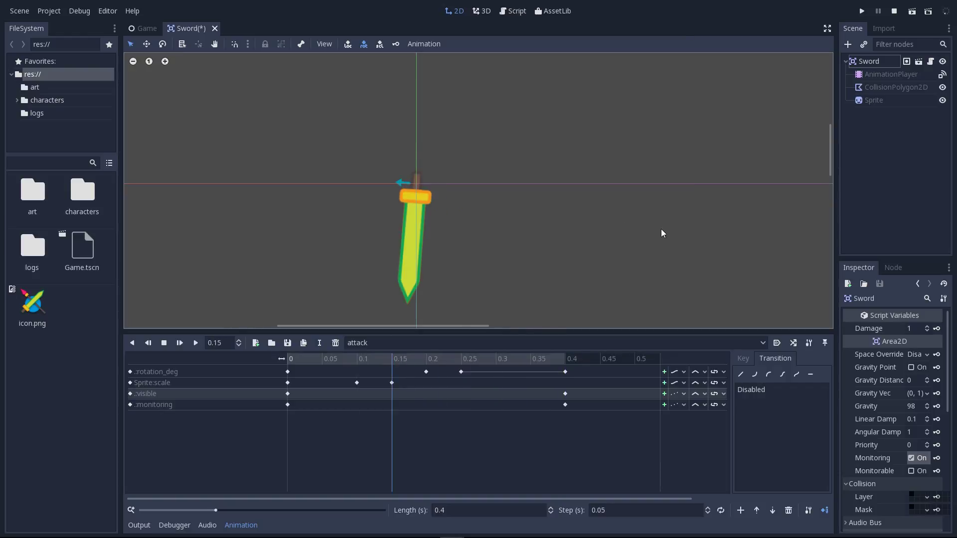